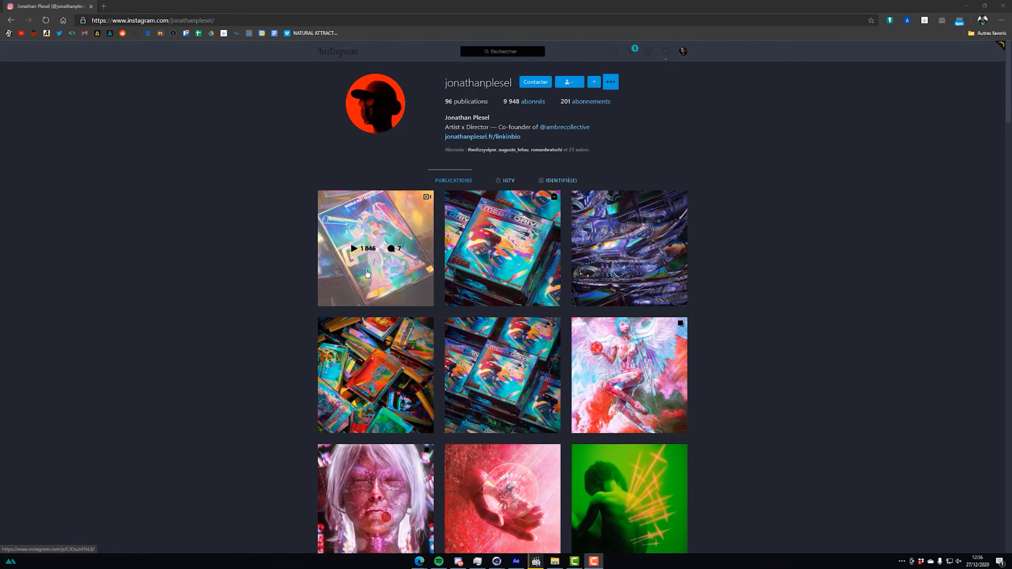
# Browse the artist's Instagram profile and open several posts showing holographic covers and cards as references.
pyautogui.click(366, 273)
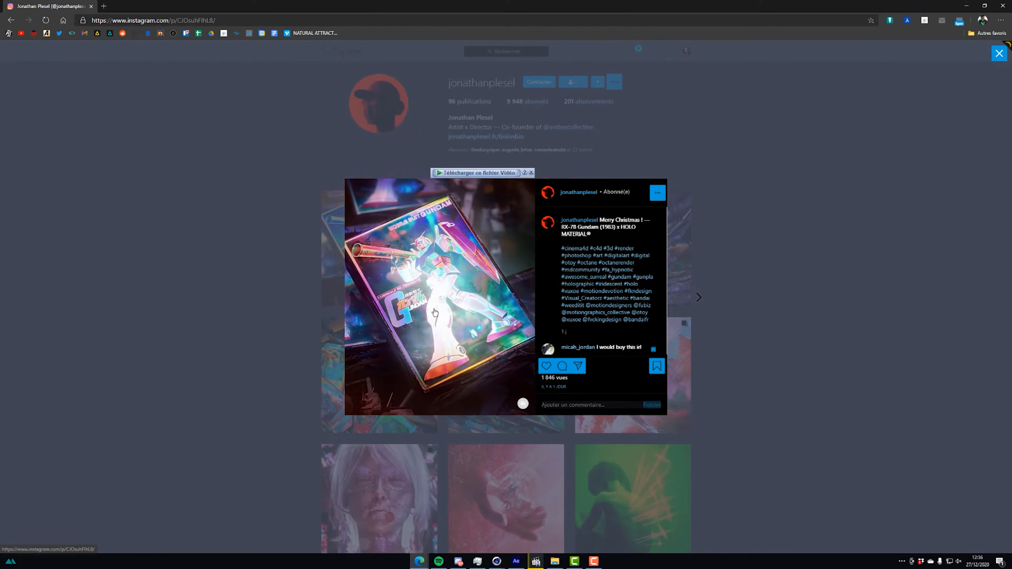
pyautogui.click(240, 329)
pyautogui.scroll(-1, 340, 326)
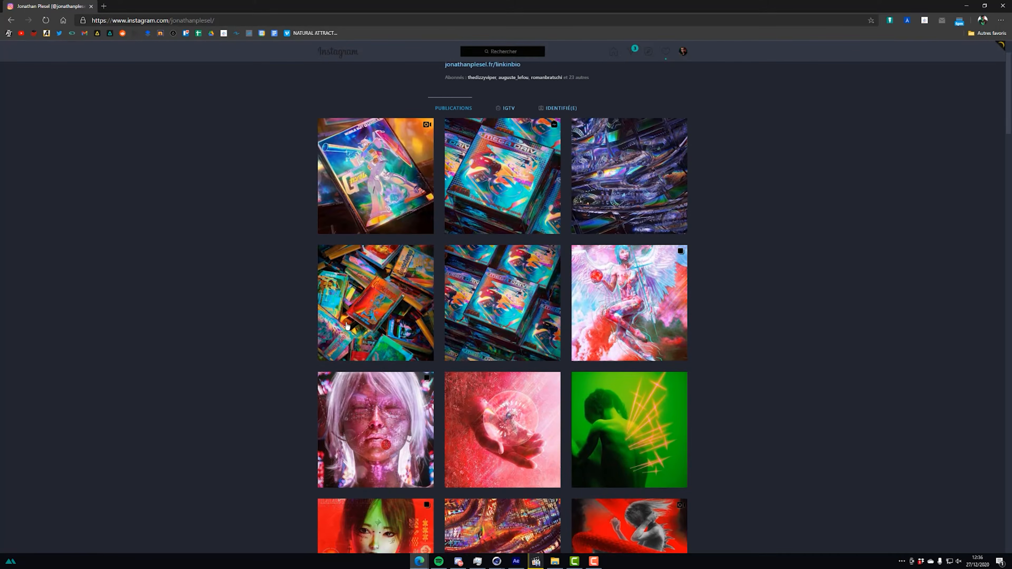
pyautogui.click(340, 326)
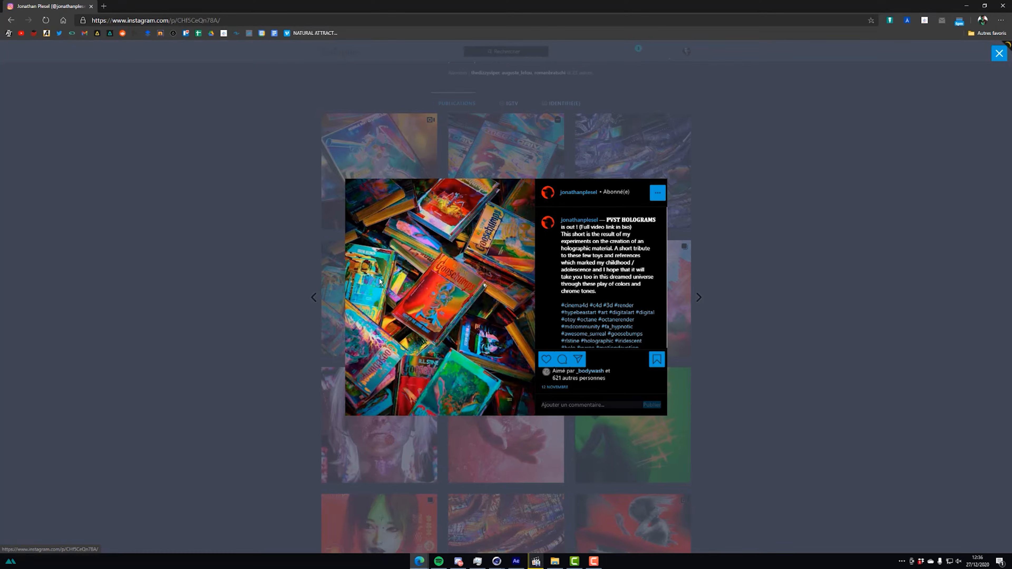
pyautogui.click(200, 315)
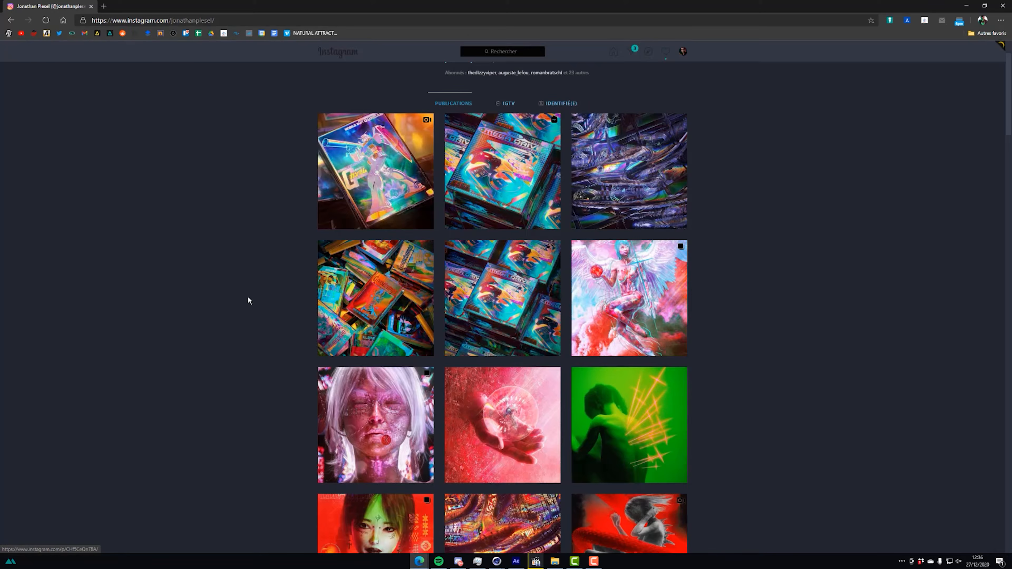
pyautogui.click(479, 275)
pyautogui.click(330, 311)
pyautogui.scroll(-10, 295, 318)
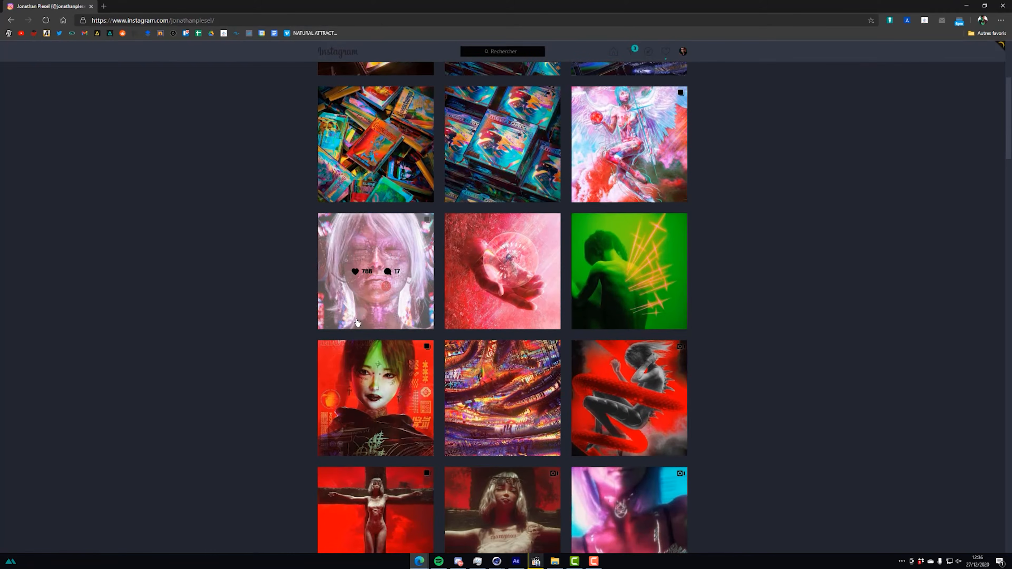
pyautogui.click(481, 299)
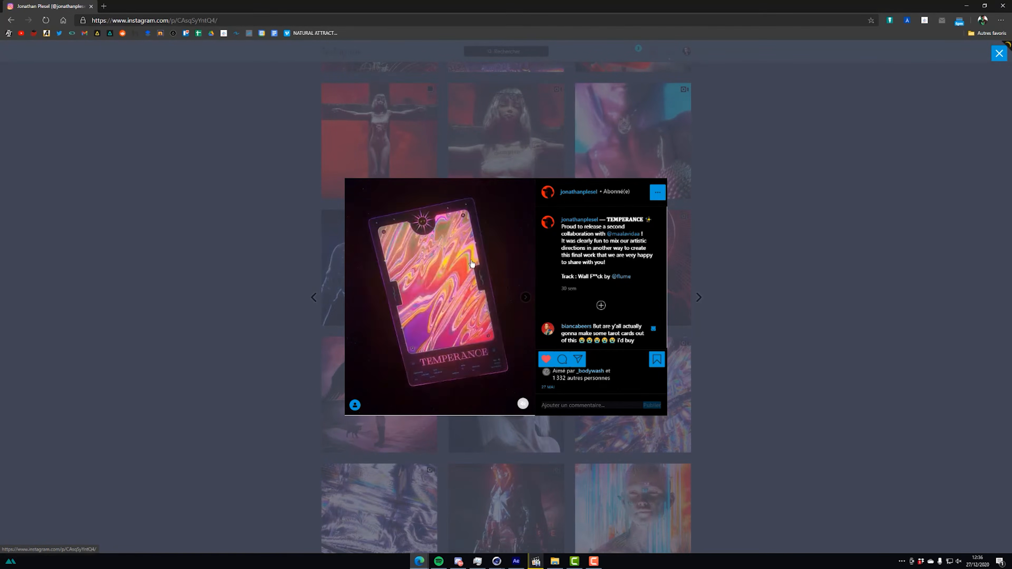
pyautogui.click(337, 217)
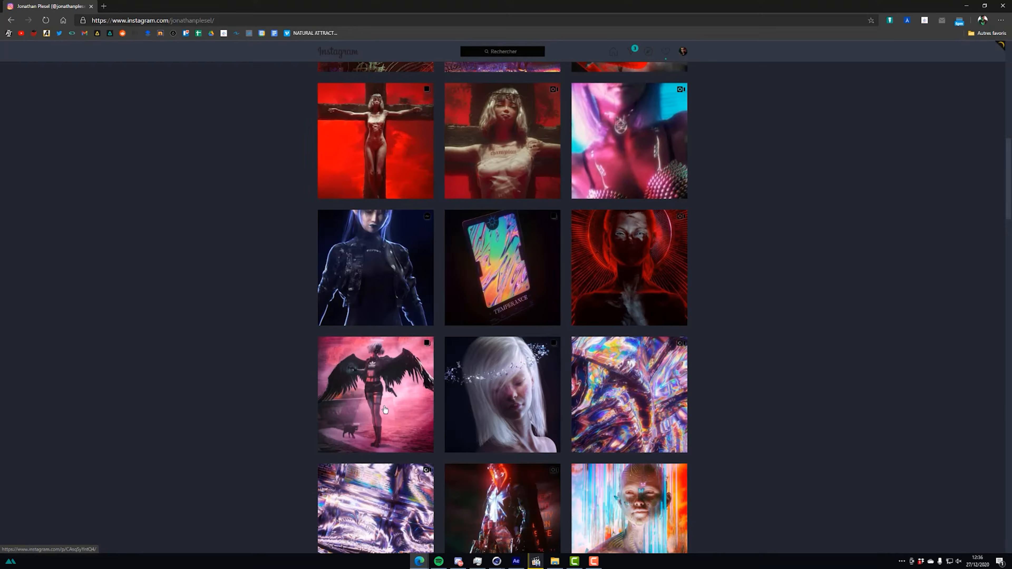
# Switch to the media player to watch the rotating card video, and play the render_frame.mov render as well.
pyautogui.click(536, 562)
pyautogui.press('space')
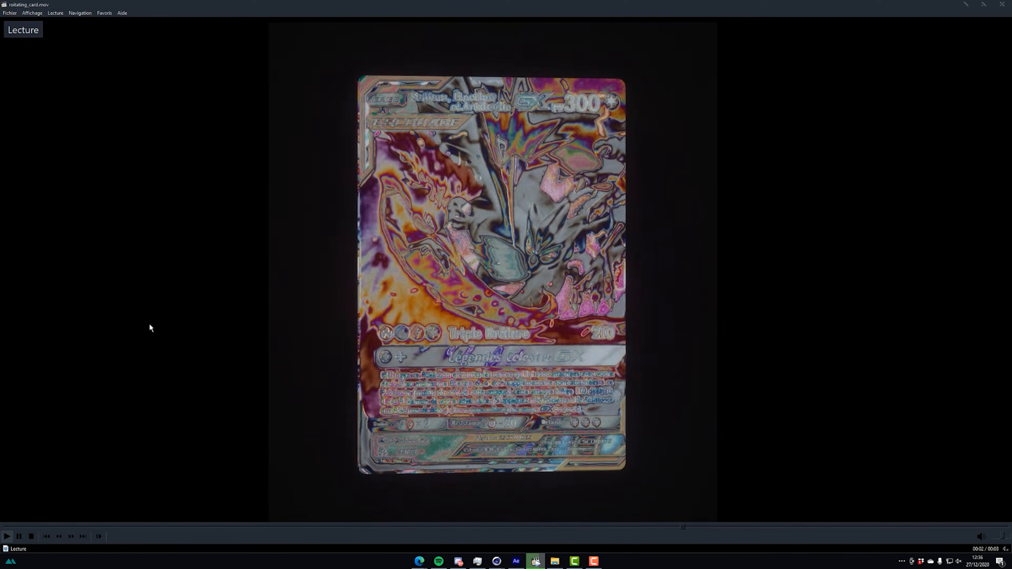
pyautogui.press('space')
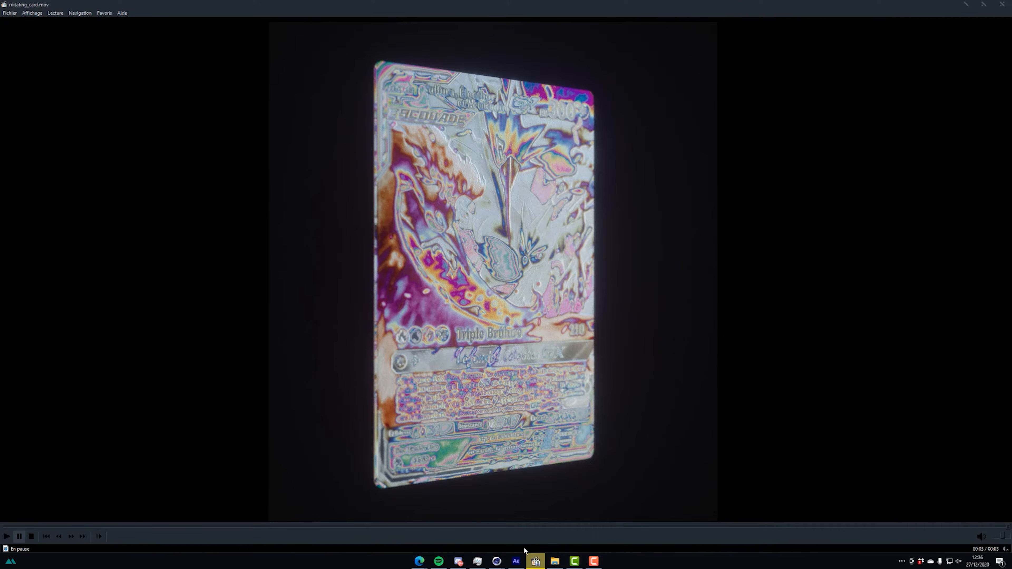
pyautogui.press('space')
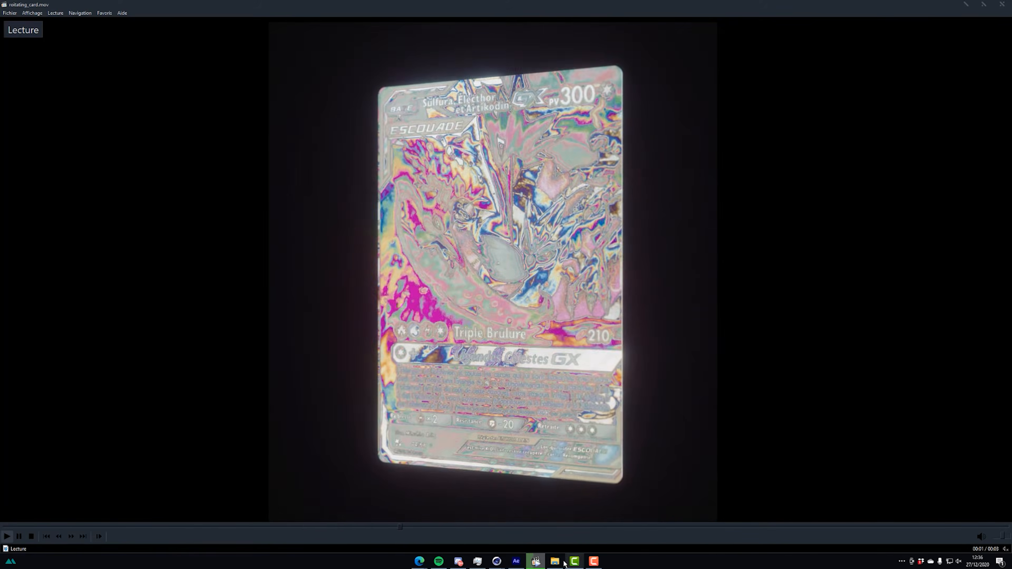
pyautogui.press('space')
pyautogui.click(555, 561)
pyautogui.moveTo(395, 288); pyautogui.dragTo(343, 225)
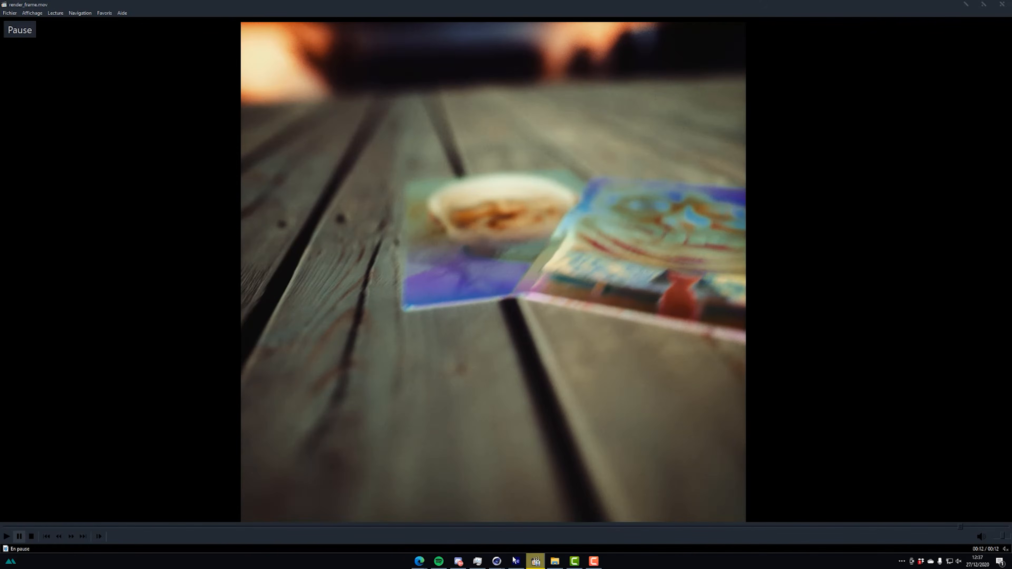
# Switch to After Effects and import DWIGHT.jpg from the project's 2 - ASSETS folder.
pyautogui.click(516, 561)
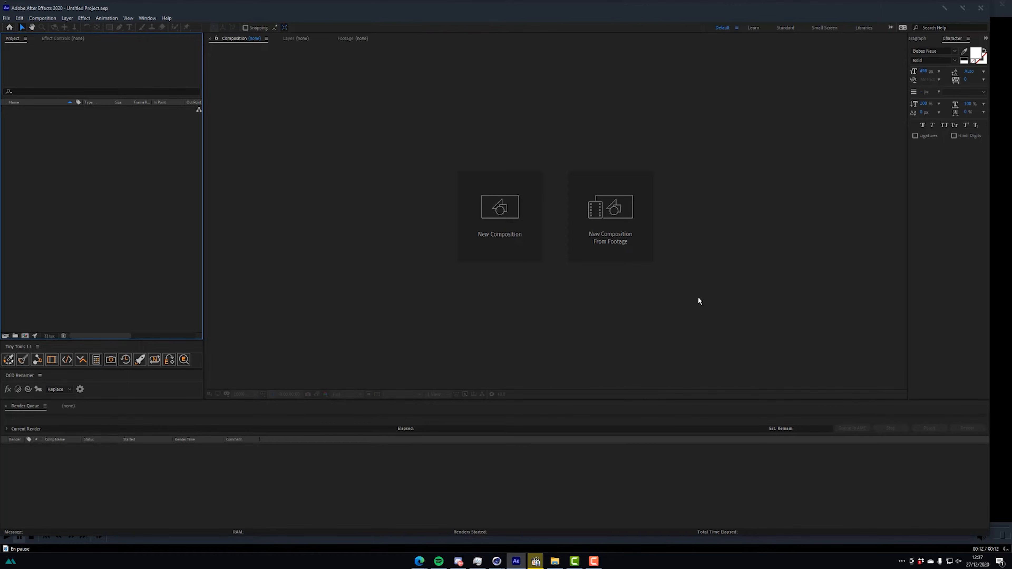
pyautogui.doubleClick(122, 174)
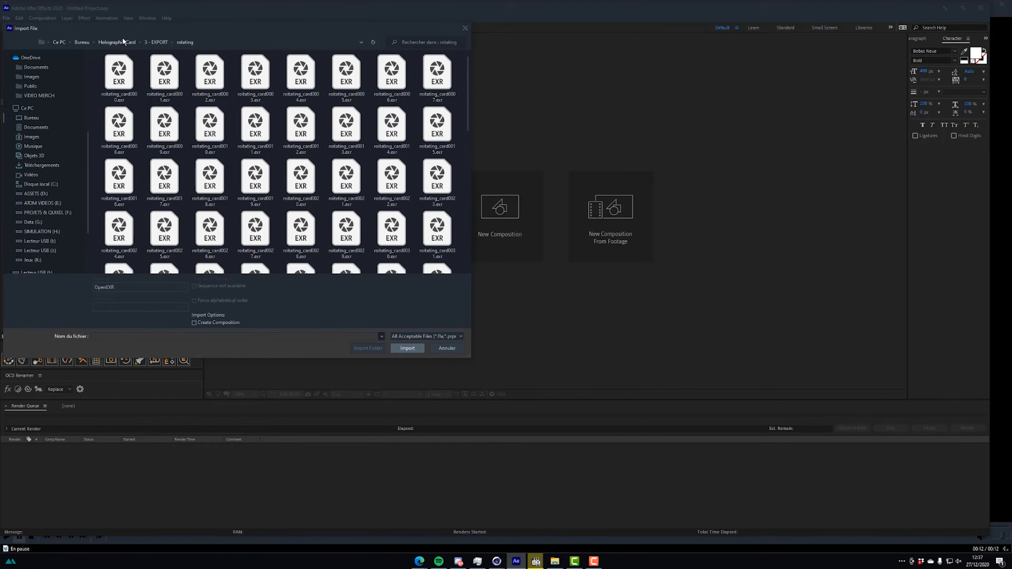
pyautogui.click(120, 41)
pyautogui.doubleClick(118, 74)
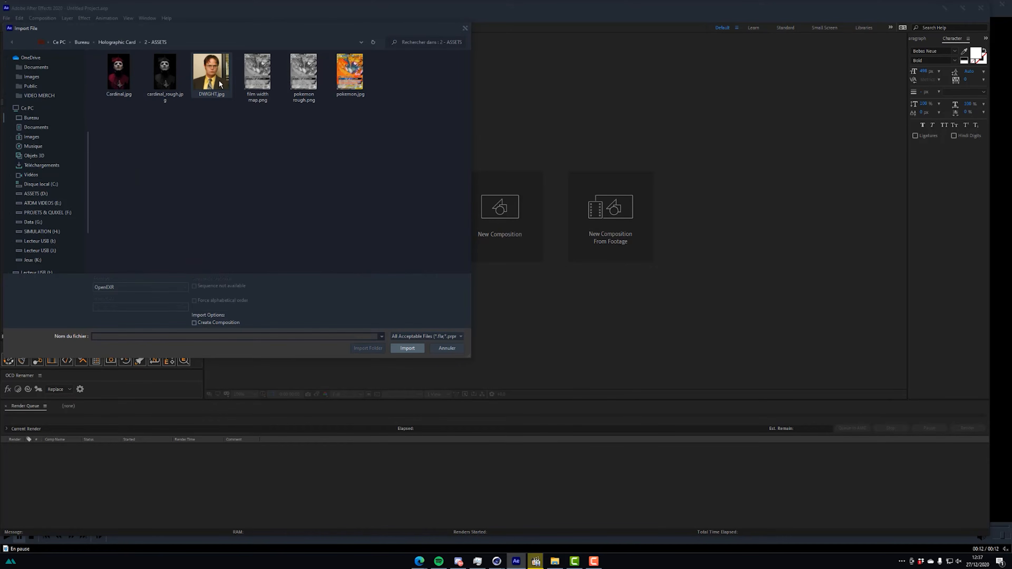
pyautogui.click(203, 66)
pyautogui.doubleClick(204, 66)
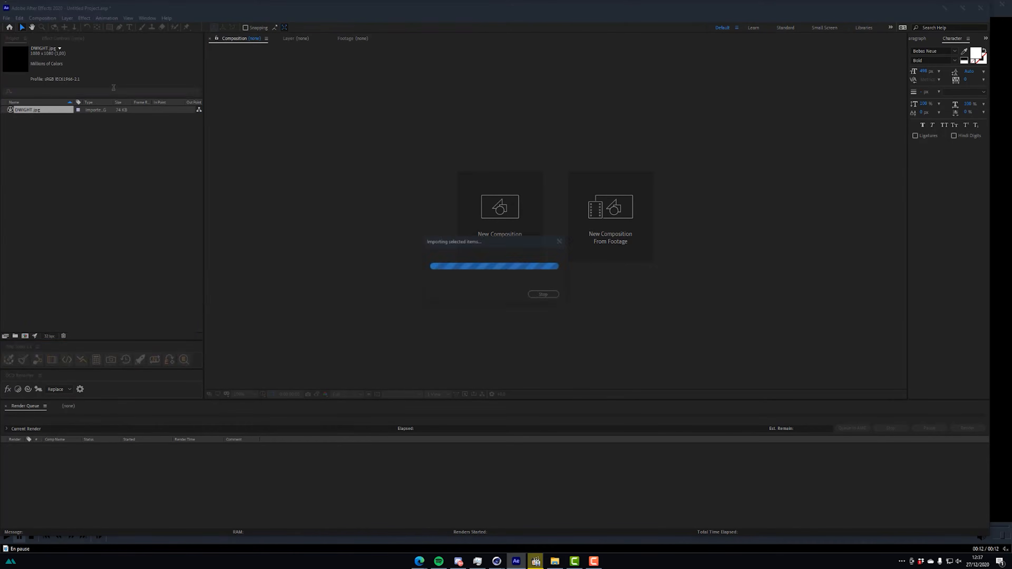
# Create a new composition from the imported DWIGHT.jpg footage.
pyautogui.moveTo(45, 113); pyautogui.dragTo(539, 177)
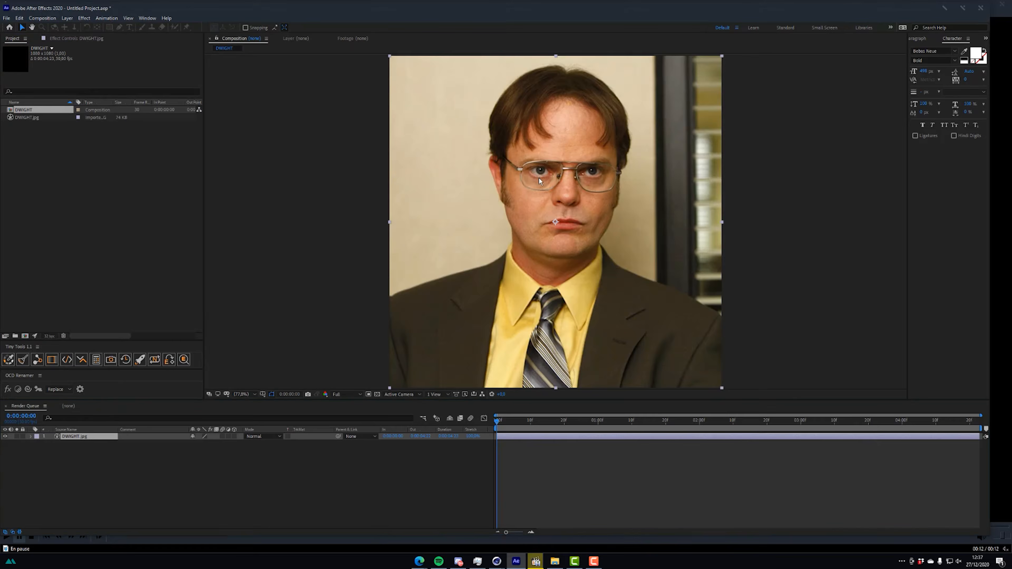
pyautogui.click(240, 394)
pyautogui.click(580, 191)
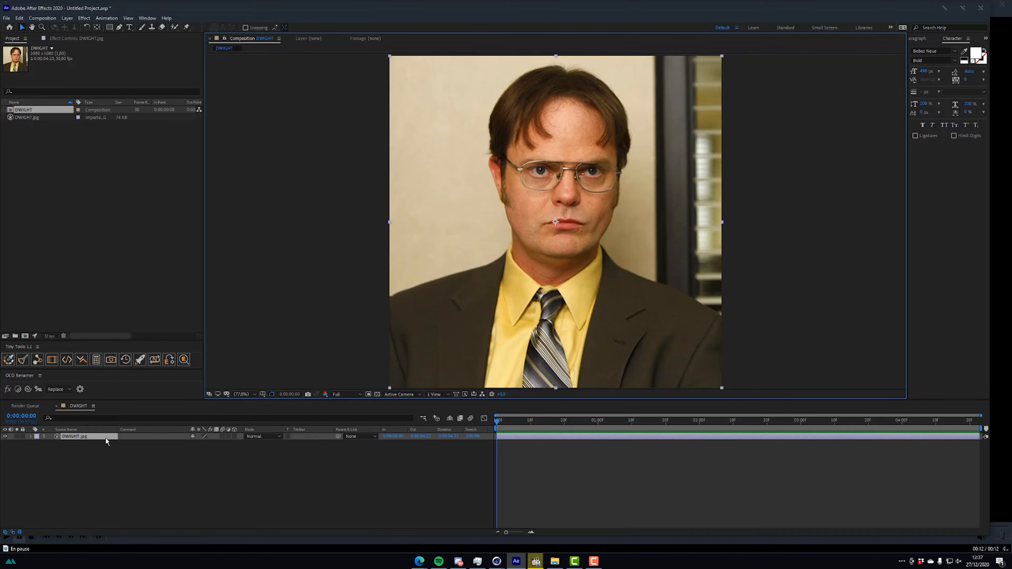
# Apply the Tint effect to the DWIGHT.jpg layer to turn the image black and white.
pyautogui.click(82, 437)
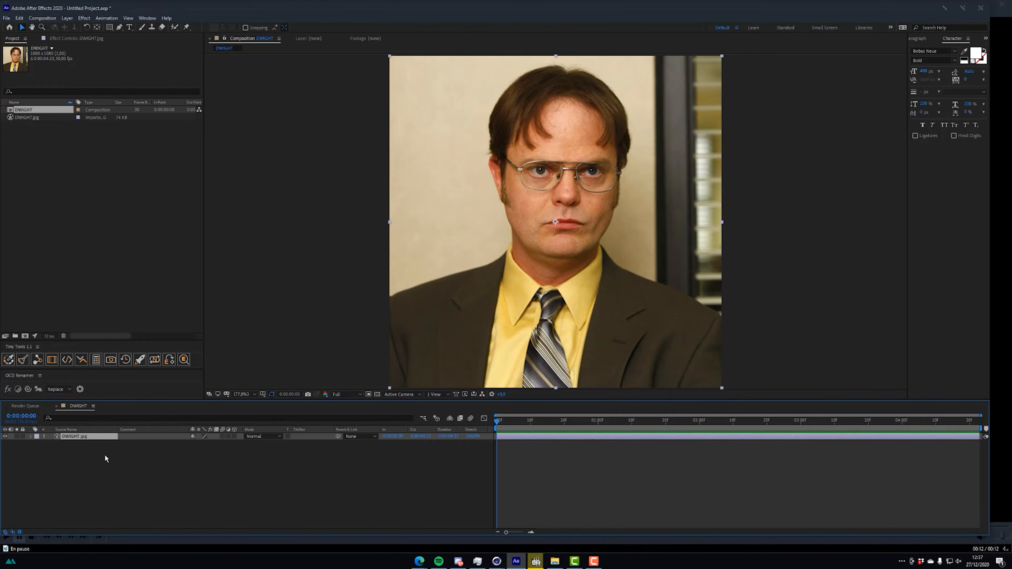
pyautogui.hotkey('ctrl', 'space')
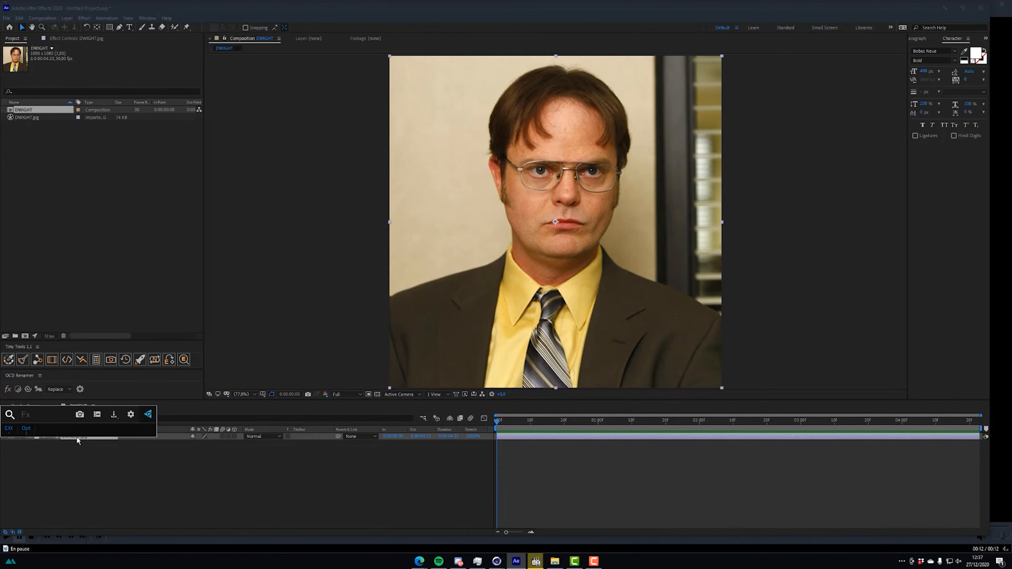
pyautogui.write('tint')
pyautogui.press('Return')
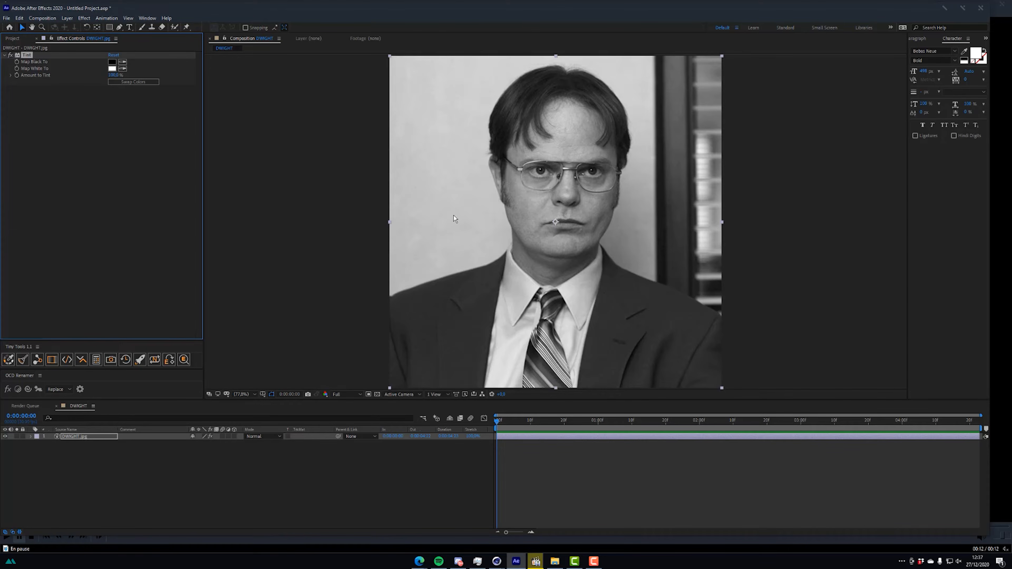
# Save the black-and-white frame as a JPG named DWIGHT_ROUGH in the 2 - ASSETS folder.
pyautogui.hotkey('ctrl', 'space')
pyautogui.moveTo(632, 174)
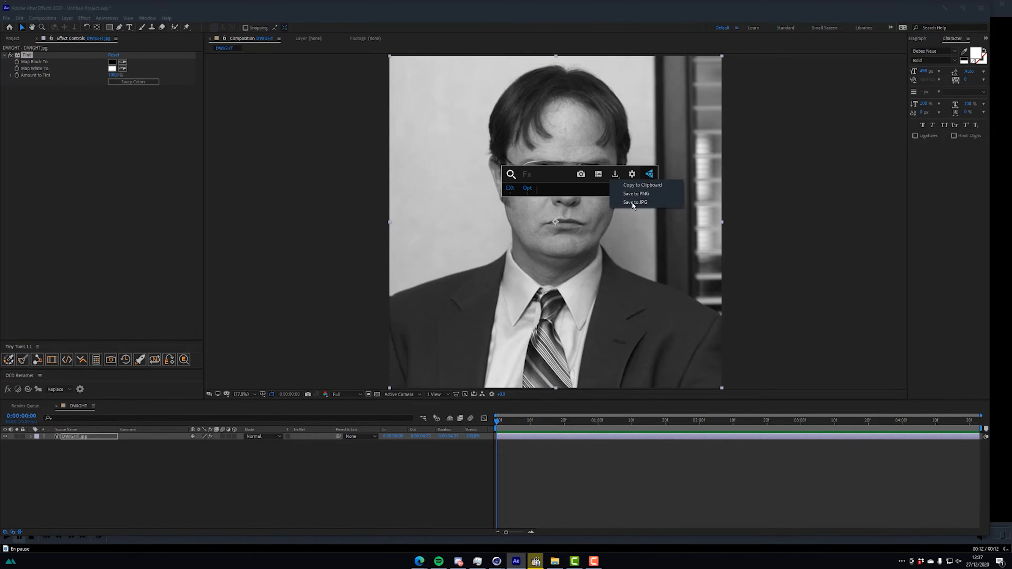
pyautogui.click(632, 204)
pyautogui.click(202, 45)
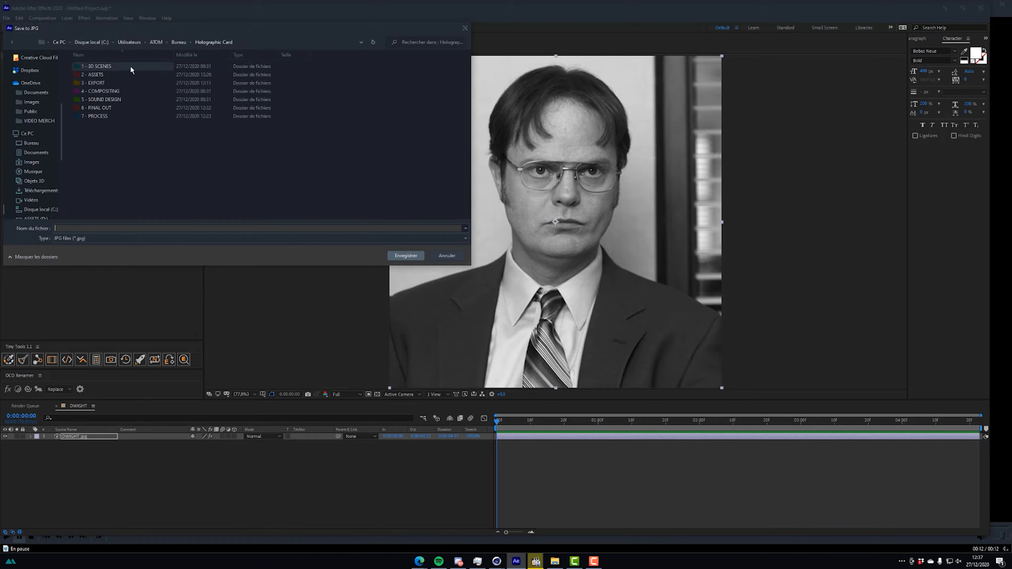
pyautogui.doubleClick(94, 74)
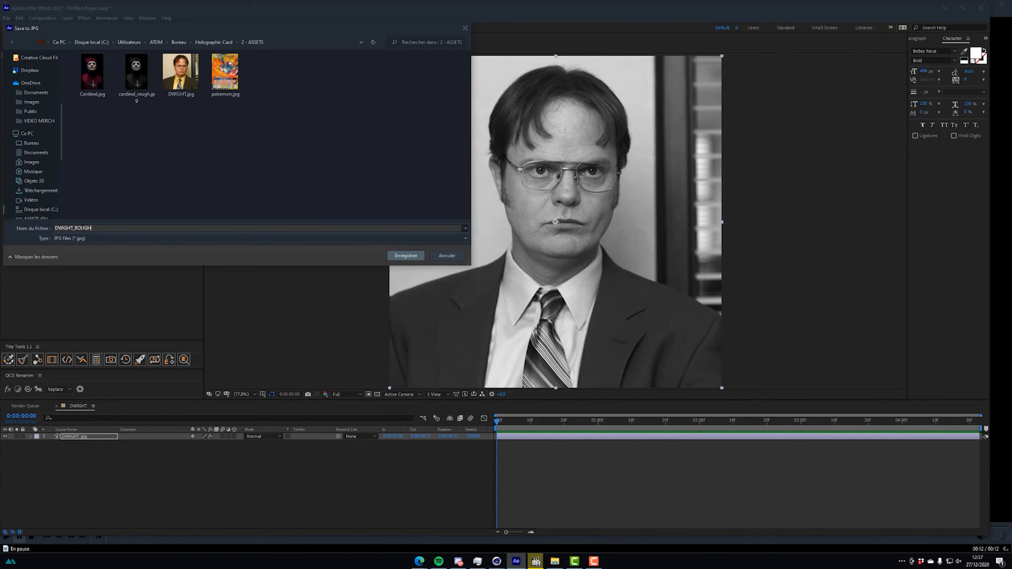
pyautogui.press('Return')
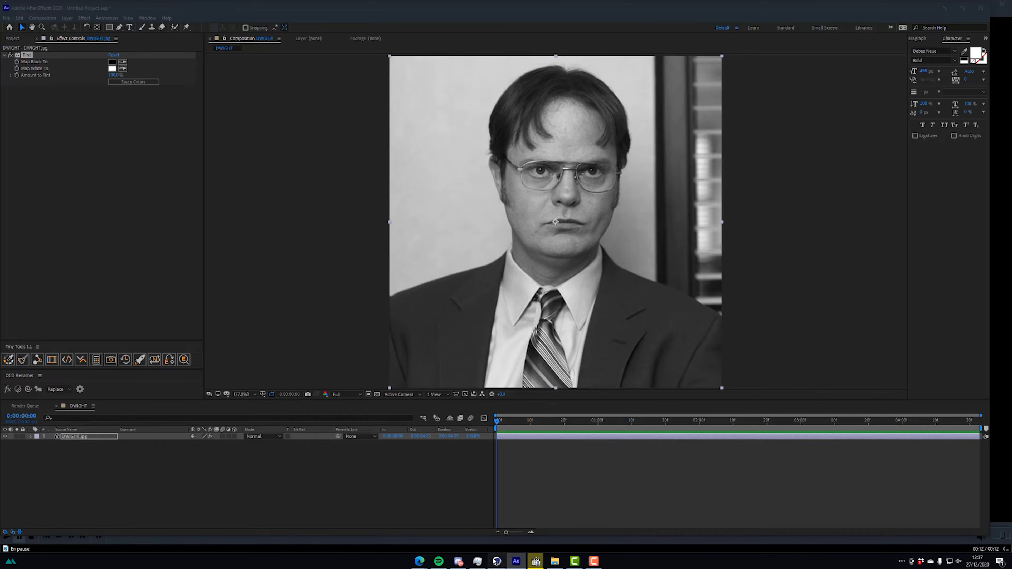
# Switch to Cinema 4D and add a Rectangle spline to the empty scene.
pyautogui.click(397, 529)
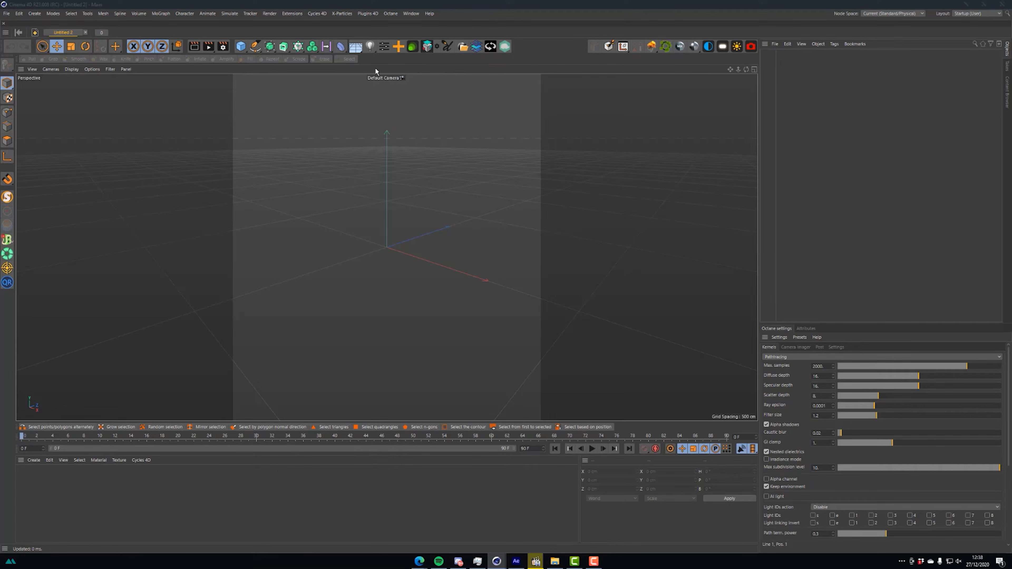
pyautogui.click(269, 46)
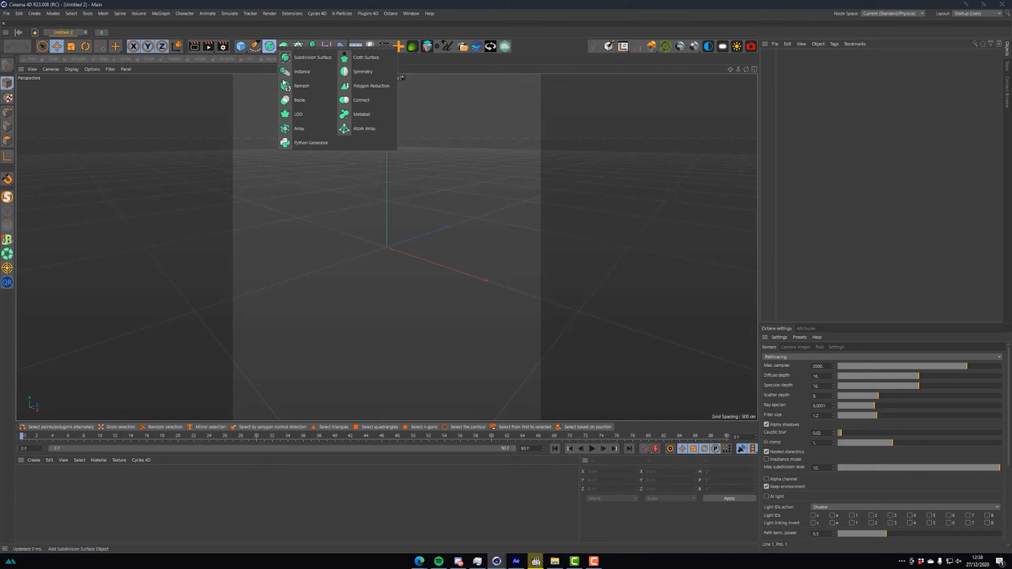
pyautogui.click(255, 46)
pyautogui.click(339, 113)
pyautogui.keyDown('alt'); pyautogui.moveTo(385, 237); pyautogui.dragTo(422, 216); pyautogui.keyUp('alt')
pyautogui.keyDown('alt'); pyautogui.moveTo(422, 213); pyautogui.dragTo(396, 194, button='middle'); pyautogui.keyUp('alt')
pyautogui.keyDown('alt'); pyautogui.moveTo(396, 194); pyautogui.dragTo(378, 207); pyautogui.keyUp('alt')
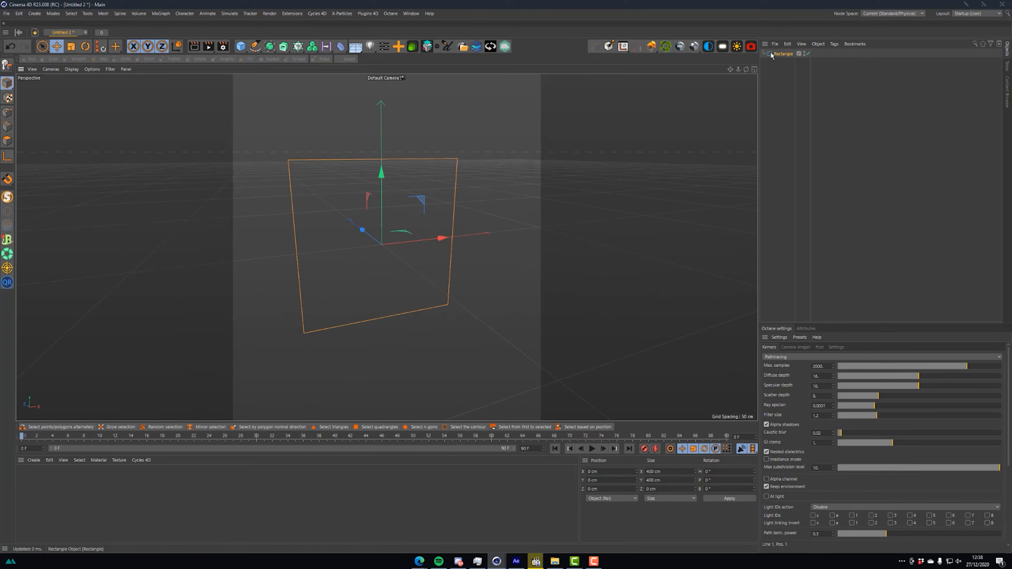
# Enable rounding on the rectangle spline and set its corner radius to 14 cm.
pyautogui.click(804, 328)
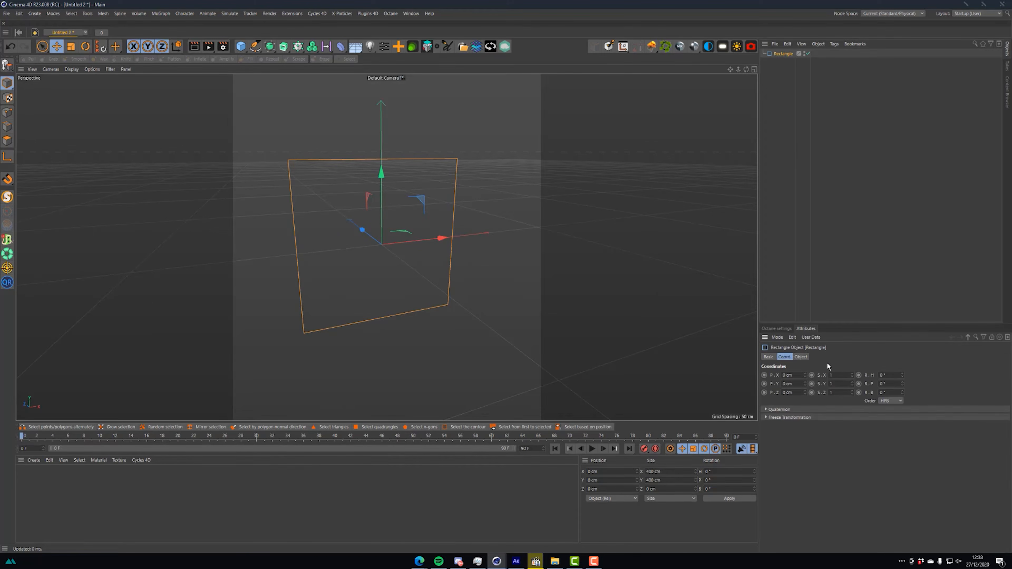
pyautogui.click(800, 357)
pyautogui.click(811, 392)
pyautogui.moveTo(833, 400); pyautogui.dragTo(833, 413)
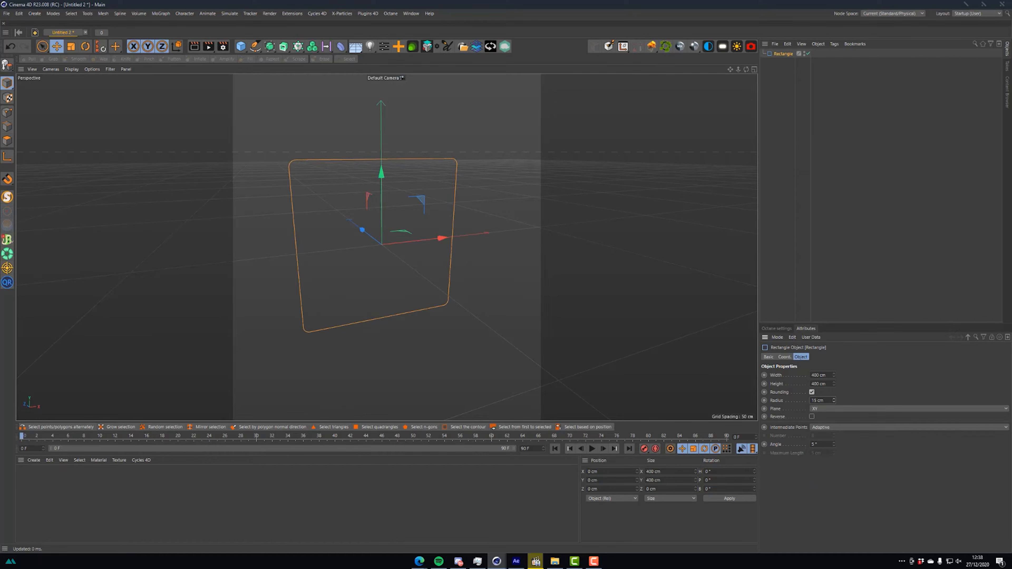
pyautogui.keyDown('alt'); pyautogui.moveTo(377, 241); pyautogui.dragTo(414, 241); pyautogui.keyUp('alt')
pyautogui.moveTo(368, 228)
pyautogui.keyDown('alt'); pyautogui.mouseDown(button='right')
pyautogui.moveTo(383, 227)
pyautogui.moveTo(351, 224)
pyautogui.mouseUp(button='right'); pyautogui.keyUp('alt')
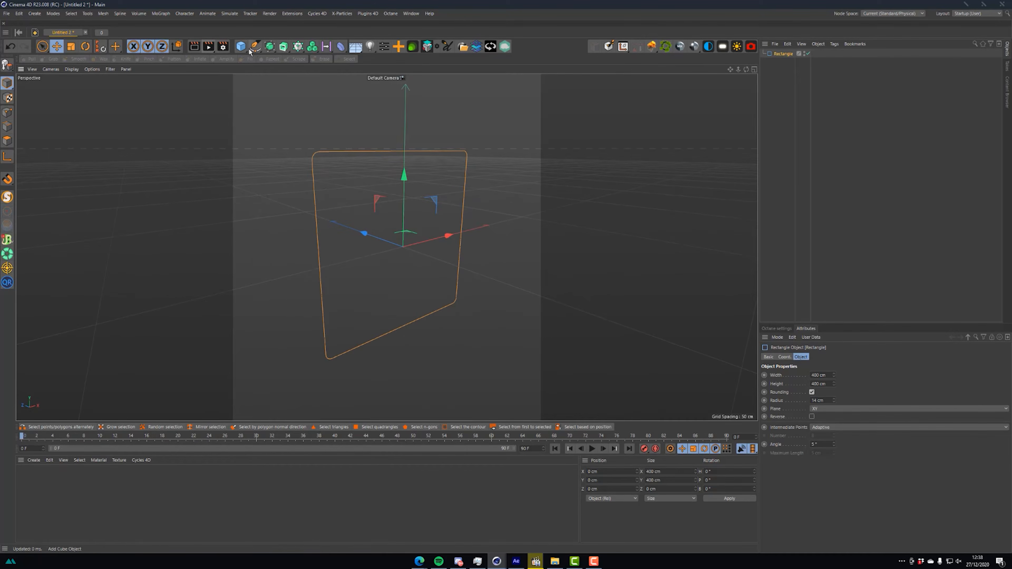
# Put the rectangle spline in an Extrude generator and set its offset to 5 cm.
pyautogui.keyDown('alt'); pyautogui.click(284, 46); pyautogui.keyUp('alt')
pyautogui.keyDown('alt'); pyautogui.moveTo(342, 168); pyautogui.dragTo(382, 190); pyautogui.keyUp('alt')
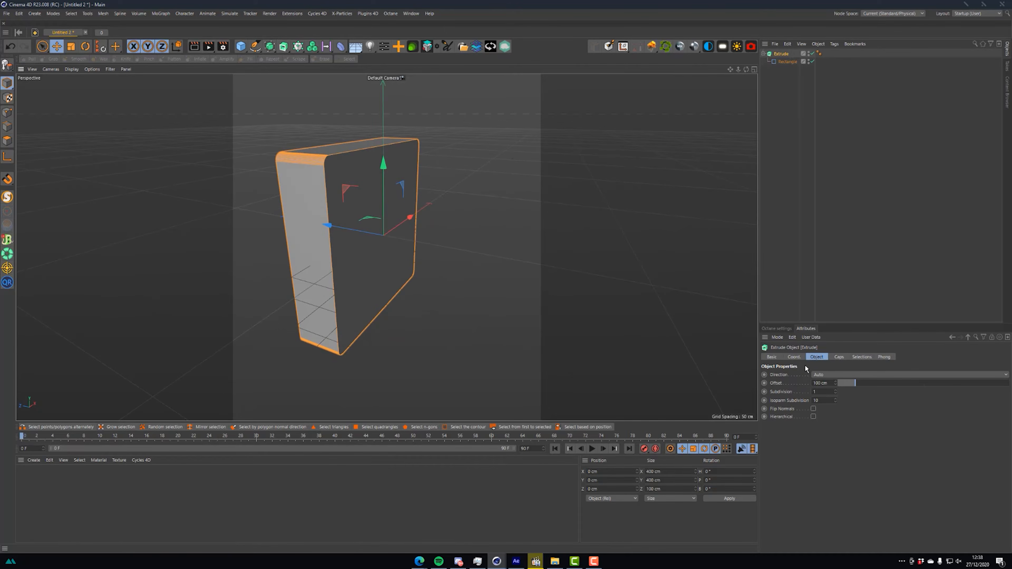
pyautogui.doubleClick(820, 383)
pyautogui.write('5')
pyautogui.press('Return')
pyautogui.keyDown('alt'); pyautogui.moveTo(339, 172); pyautogui.dragTo(377, 188); pyautogui.keyUp('alt')
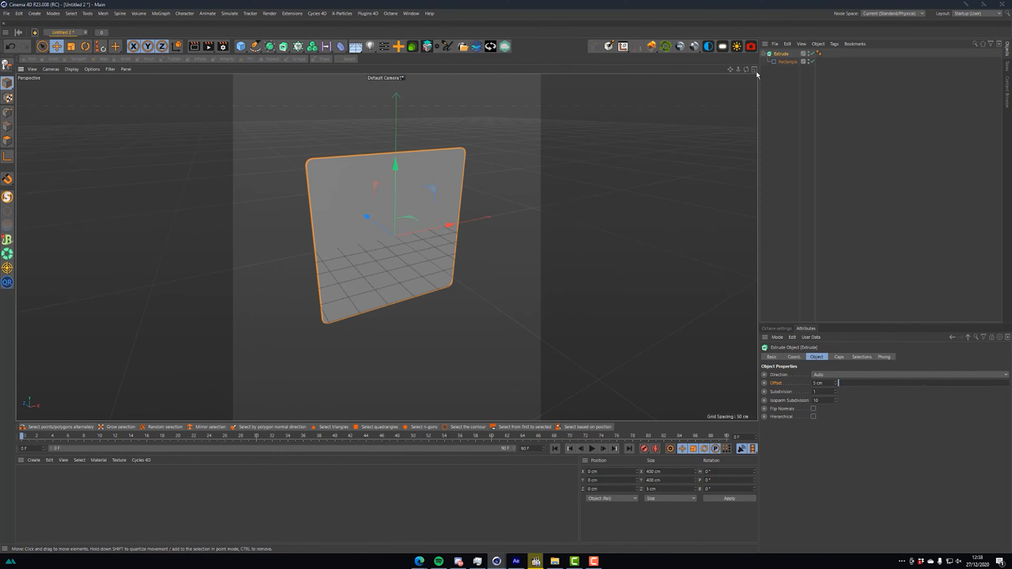
# Convert the Extrude generator to an editable polygon object and delete its extra tags.
pyautogui.press('c')
pyautogui.moveTo(914, 74); pyautogui.dragTo(827, 52)
pyautogui.press('Delete')
pyautogui.click(779, 55)
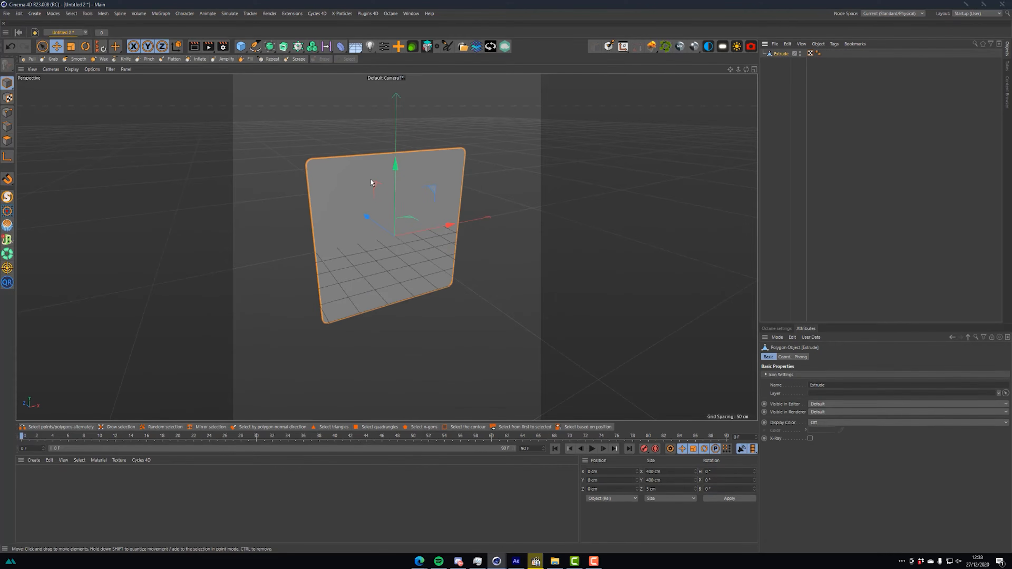
# Select the card's front face in polygon mode and store it as a polygon selection with Set Selection.
pyautogui.keyDown('alt'); pyautogui.moveTo(347, 207); pyautogui.dragTo(347, 192); pyautogui.keyUp('alt')
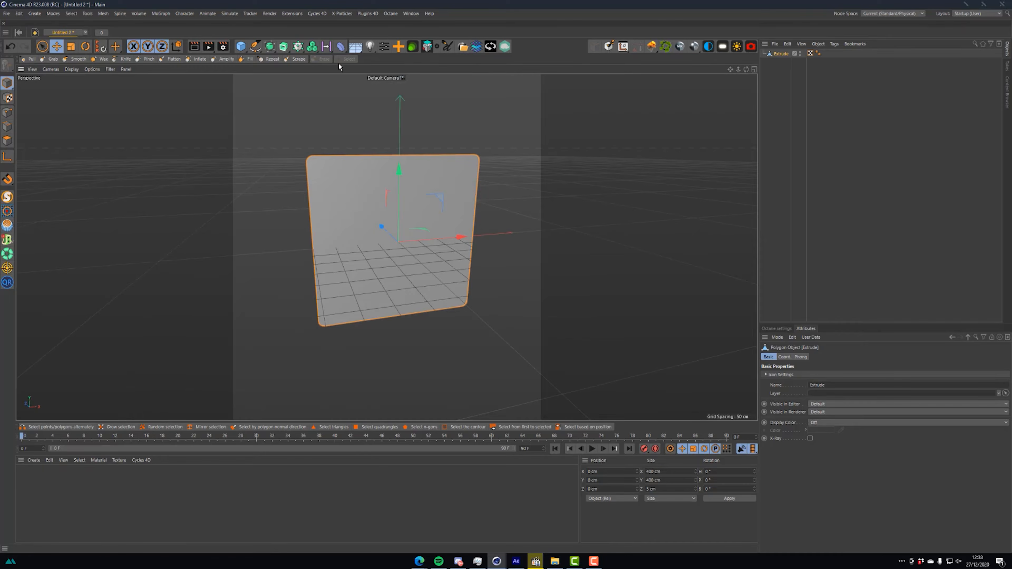
pyautogui.click(7, 140)
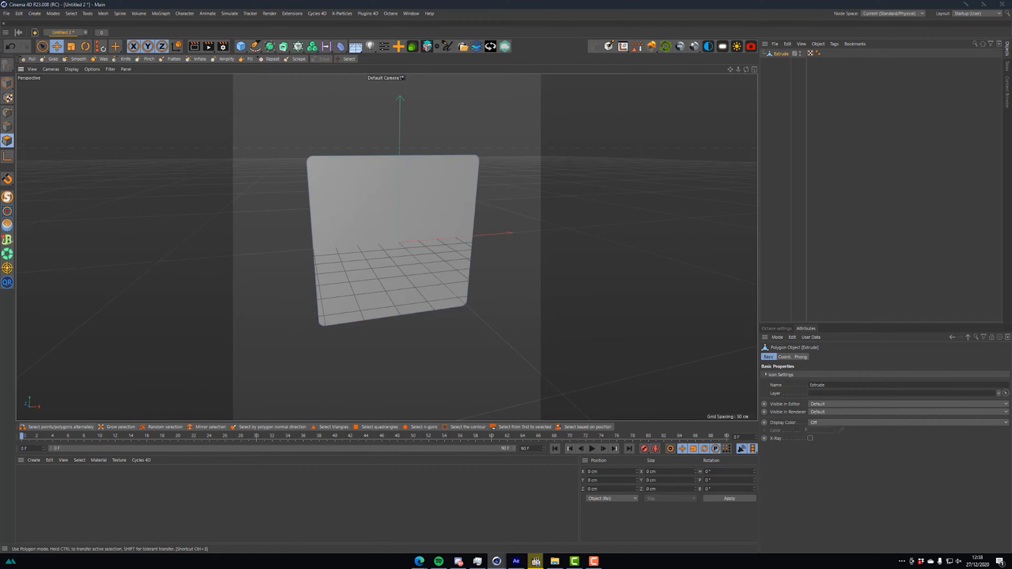
pyautogui.hotkey('ctrl', 'a')
pyautogui.moveTo(389, 203)
pyautogui.keyDown('alt'); pyautogui.mouseDown()
pyautogui.moveTo(526, 194)
pyautogui.moveTo(371, 193)
pyautogui.mouseUp(); pyautogui.keyUp('alt')
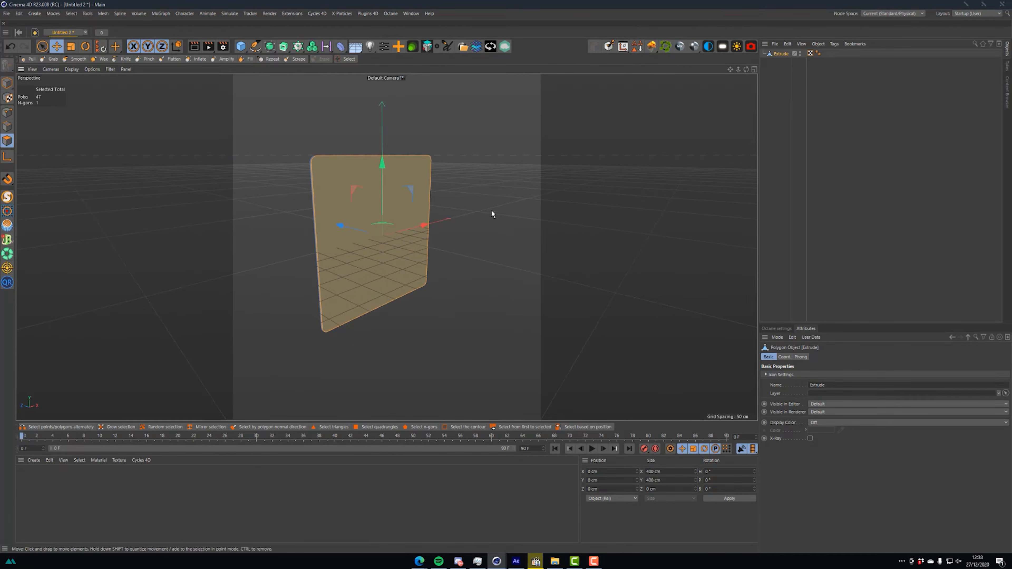
pyautogui.hotkey('shift', 'v')
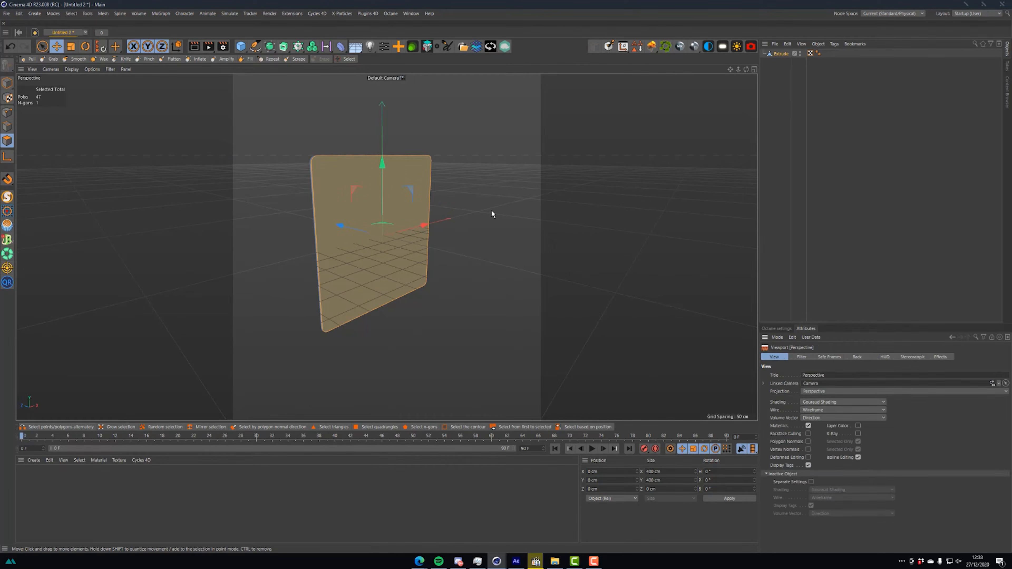
pyautogui.hotkey('shift', 'c')
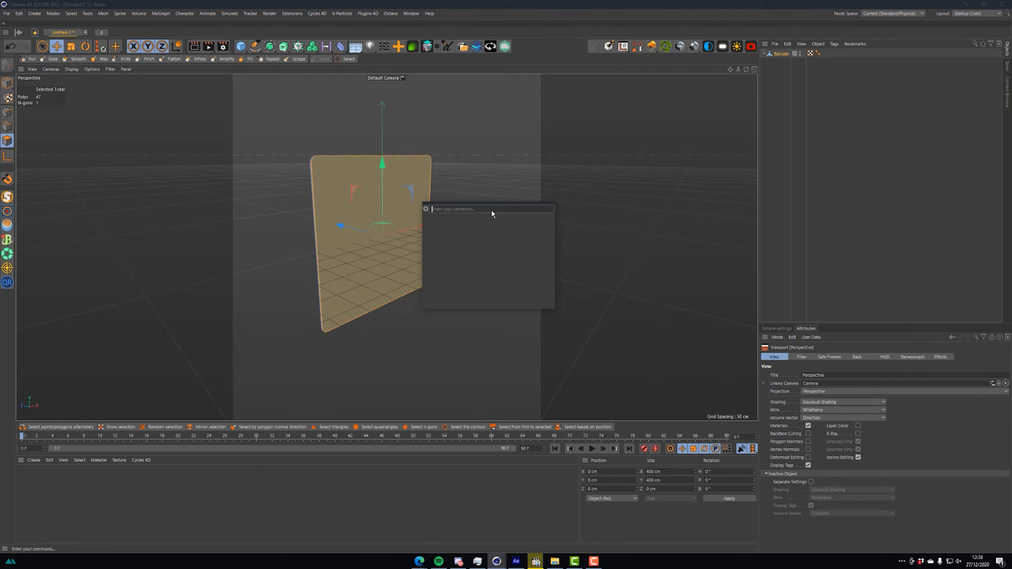
pyautogui.write('set')
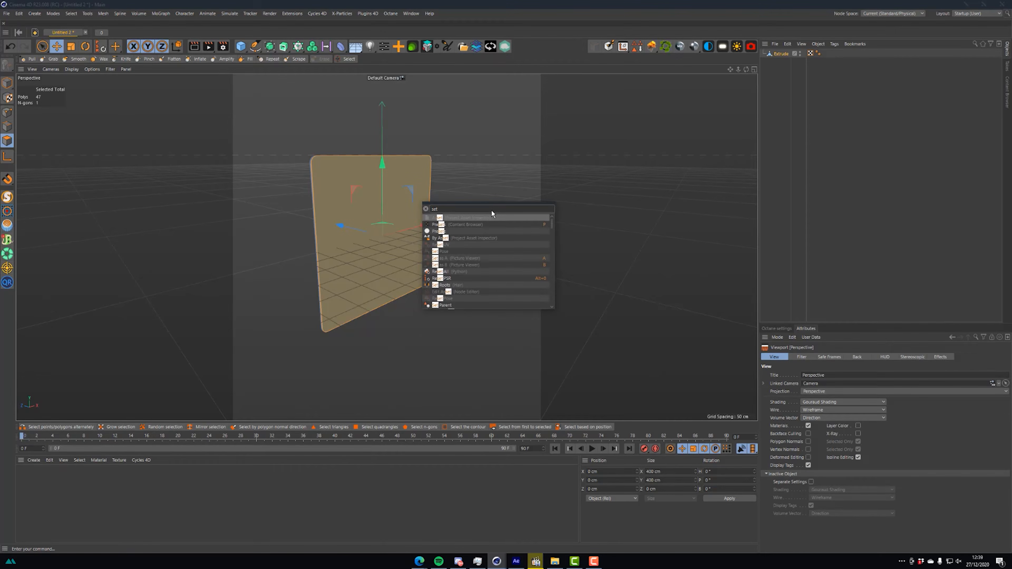
pyautogui.write(' sel')
pyautogui.press('Return')
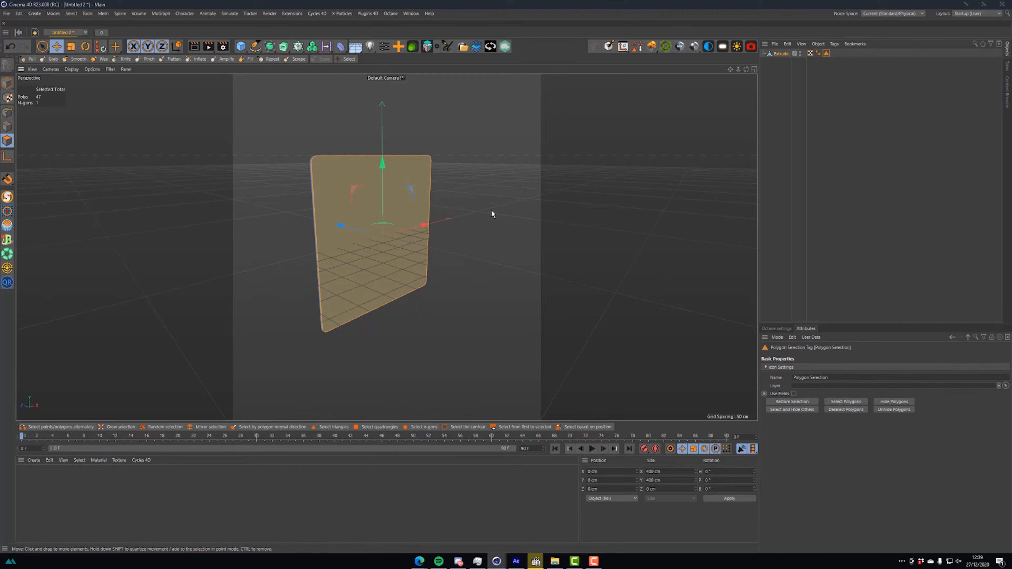
# Rename the card's new polygon selection tag to AVANT.
pyautogui.click(843, 98)
pyautogui.doubleClick(826, 54)
pyautogui.moveTo(368, 195)
pyautogui.keyDown('alt'); pyautogui.mouseDown()
pyautogui.moveTo(480, 191)
pyautogui.moveTo(335, 190)
pyautogui.moveTo(358, 207)
pyautogui.moveTo(436, 216)
pyautogui.moveTo(349, 189)
pyautogui.moveTo(499, 182)
pyautogui.moveTo(311, 194)
pyautogui.moveTo(212, 185)
pyautogui.moveTo(398, 171)
pyautogui.moveTo(486, 187)
pyautogui.moveTo(475, 197)
pyautogui.mouseUp(); pyautogui.keyUp('alt')
pyautogui.moveTo(814, 380); pyautogui.dragTo(609, 373)
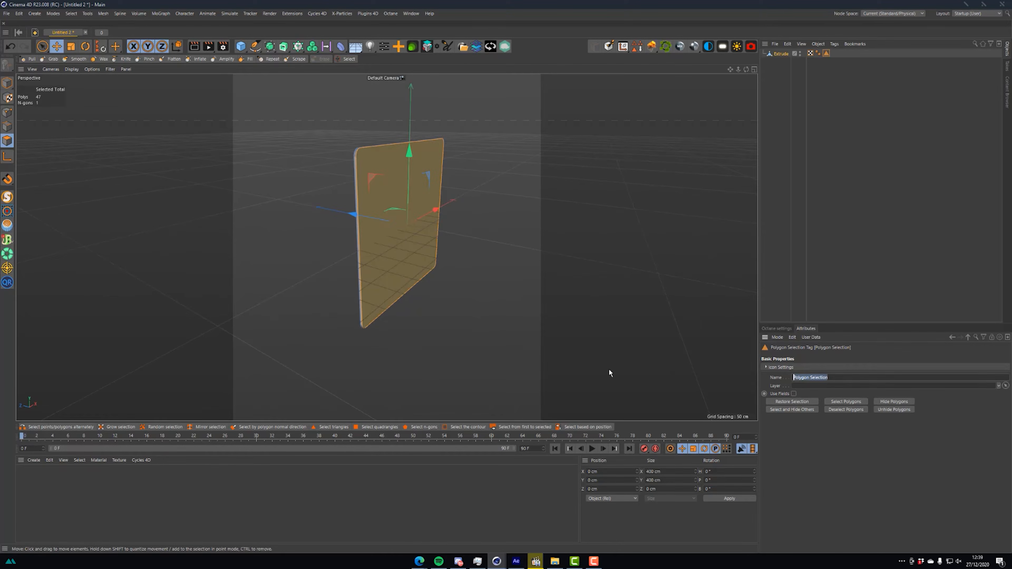
pyautogui.write('AVANT')
pyautogui.press('Return')
pyautogui.keyDown('alt'); pyautogui.moveTo(267, 134); pyautogui.dragTo(367, 181); pyautogui.keyUp('alt')
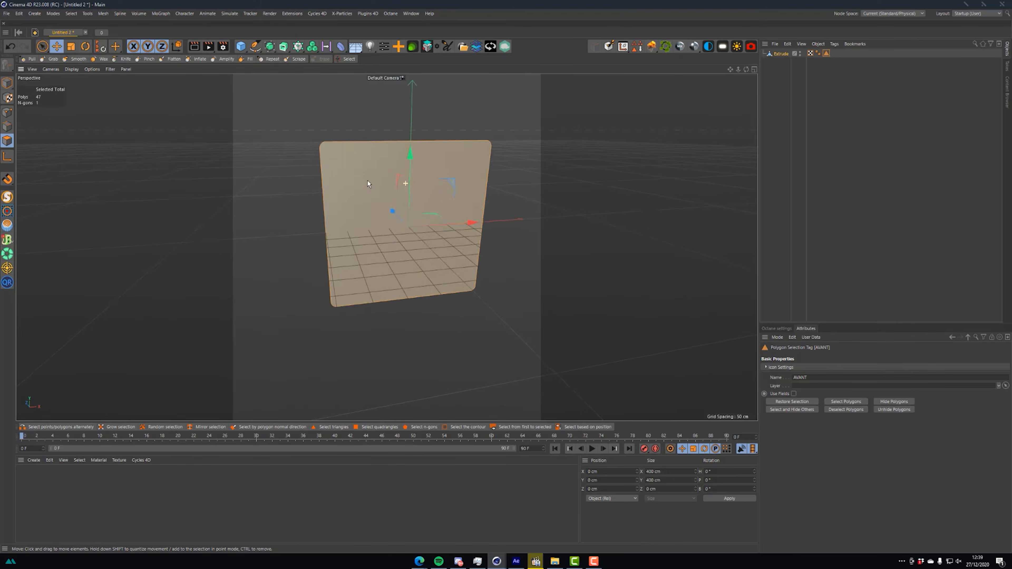
# Create an Octane Diffuse material and change its material type to Glossy.
pyautogui.click(693, 47)
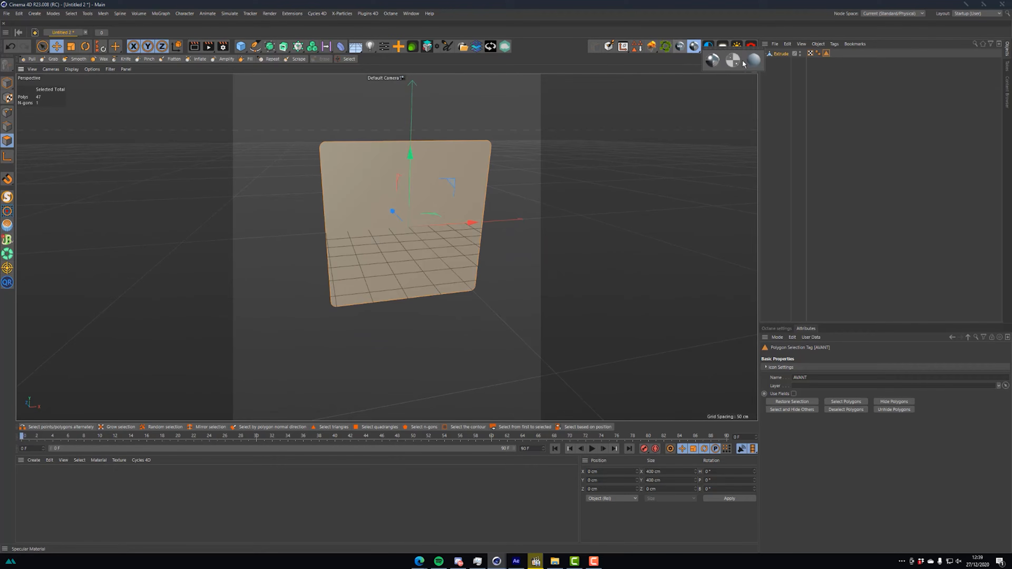
pyautogui.click(753, 61)
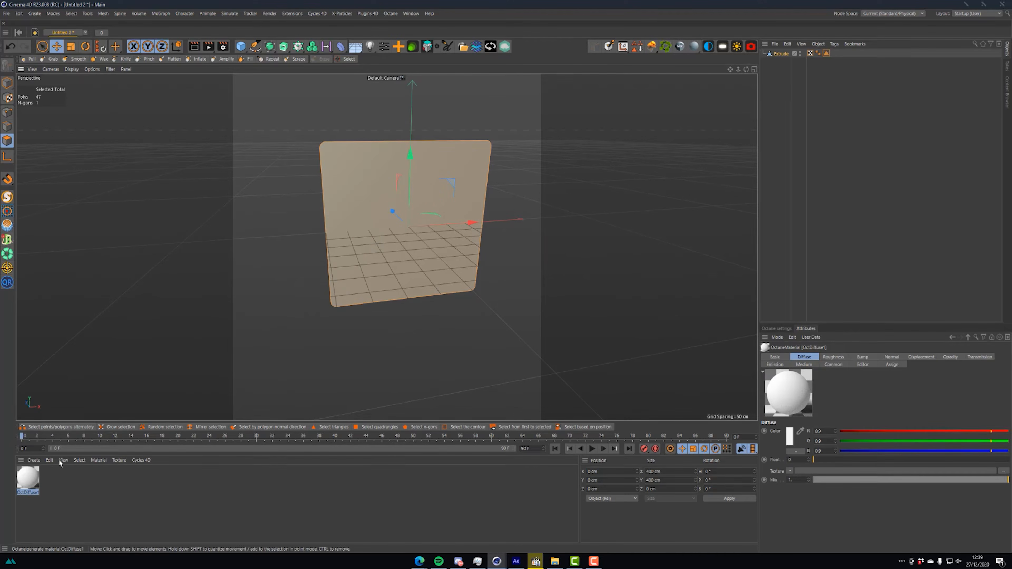
pyautogui.doubleClick(27, 479)
pyautogui.moveTo(433, 64); pyautogui.dragTo(431, 107)
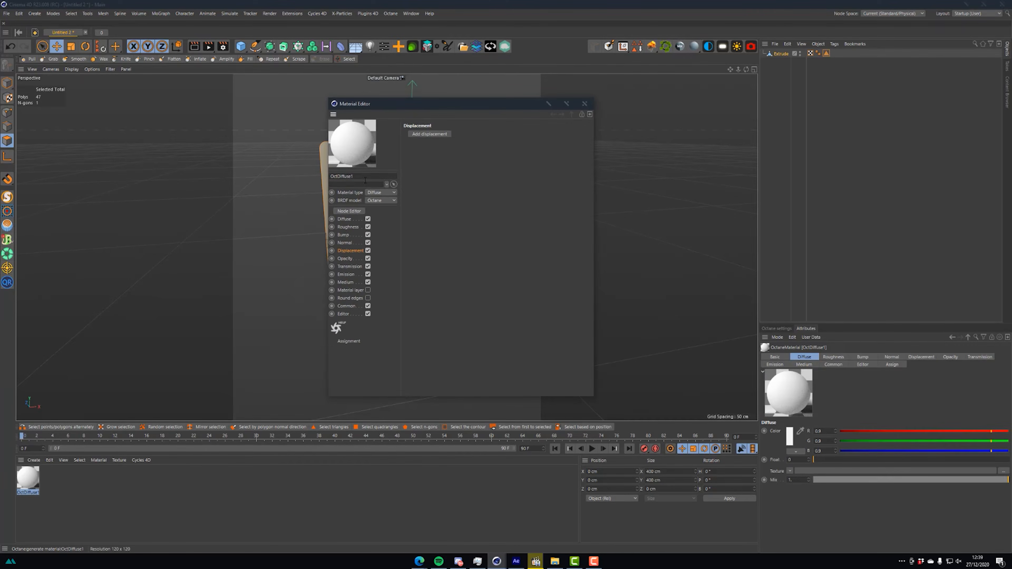
pyautogui.click(383, 193)
pyautogui.click(378, 201)
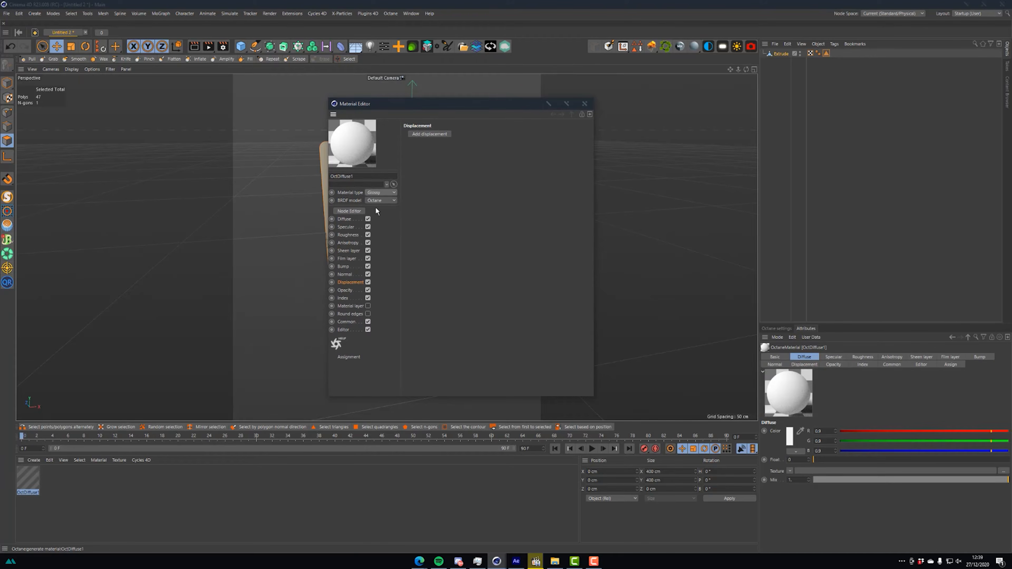
# Name the new glossy material CARDS_DWIGHT.
pyautogui.click(364, 176)
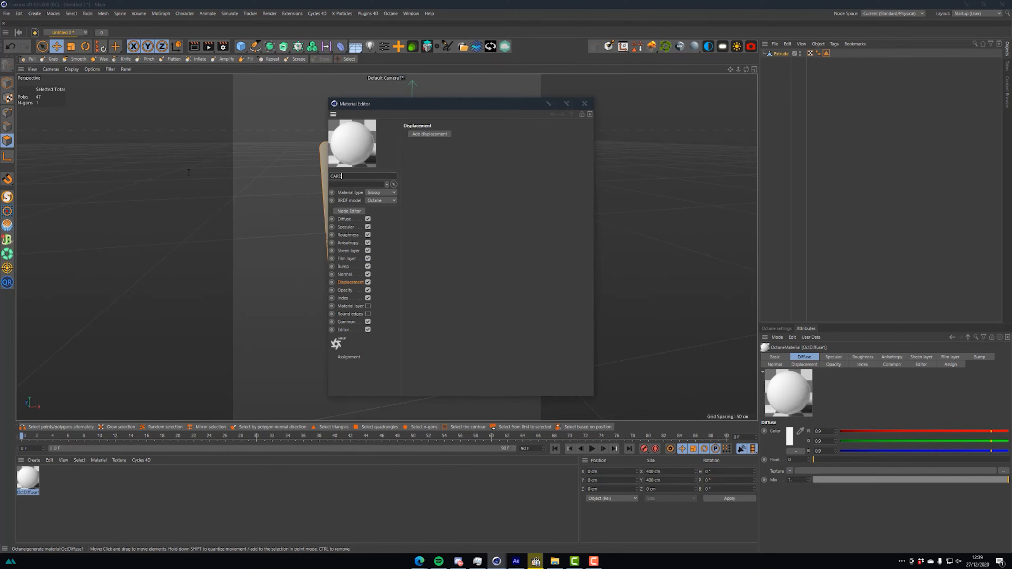
pyautogui.write('CARDS_WIGHT')
pyautogui.press('Return')
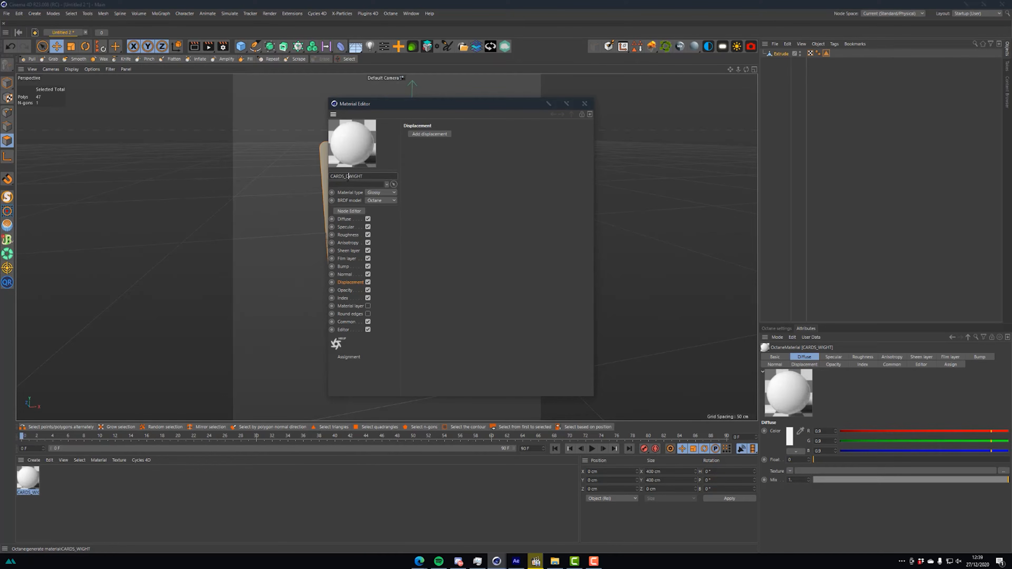
# Add an Octane ImageTexture shader to the material's Diffuse channel.
pyautogui.click(344, 219)
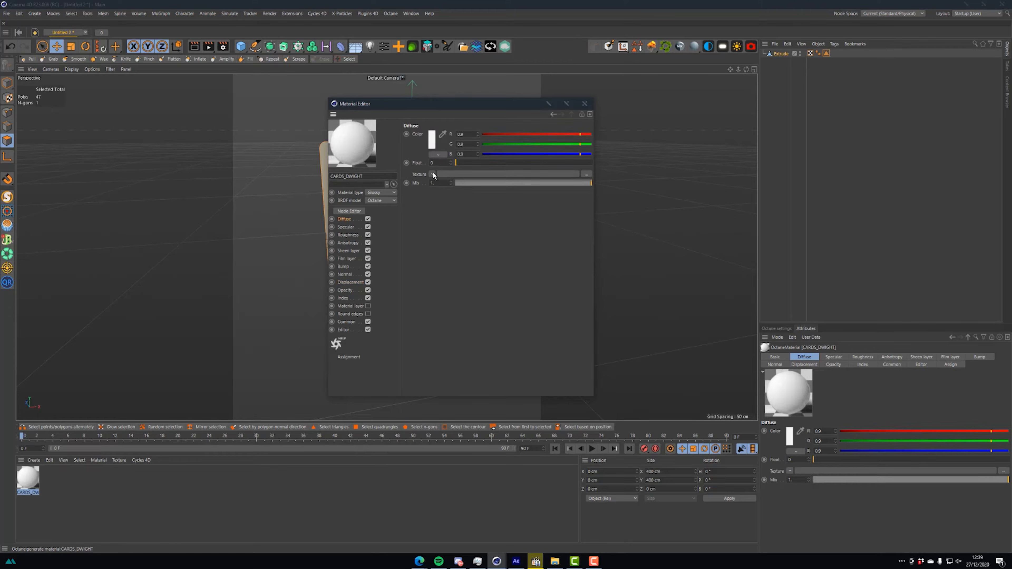
pyautogui.click(444, 179)
pyautogui.moveTo(454, 349)
pyautogui.moveTo(492, 350)
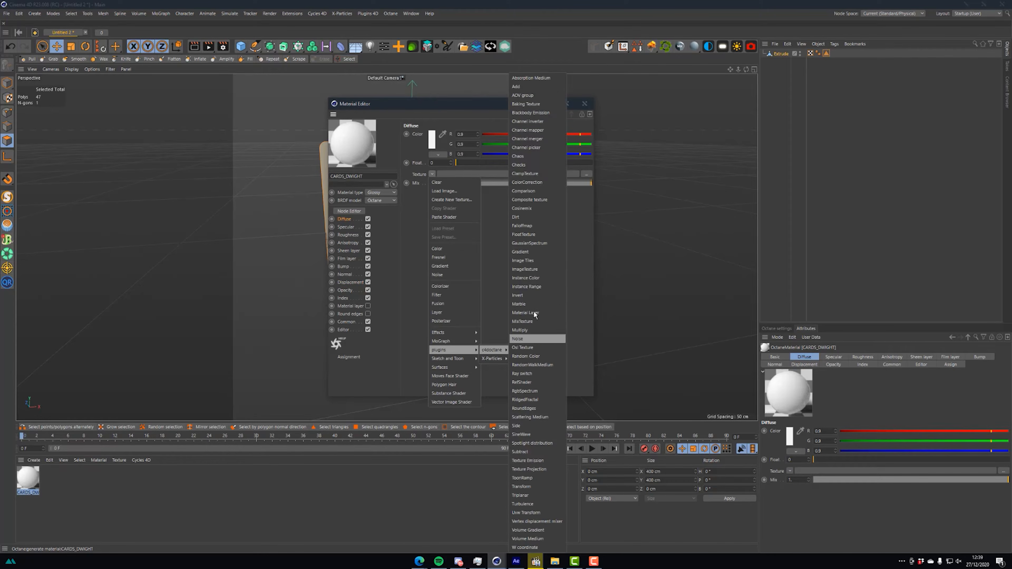
pyautogui.click(531, 269)
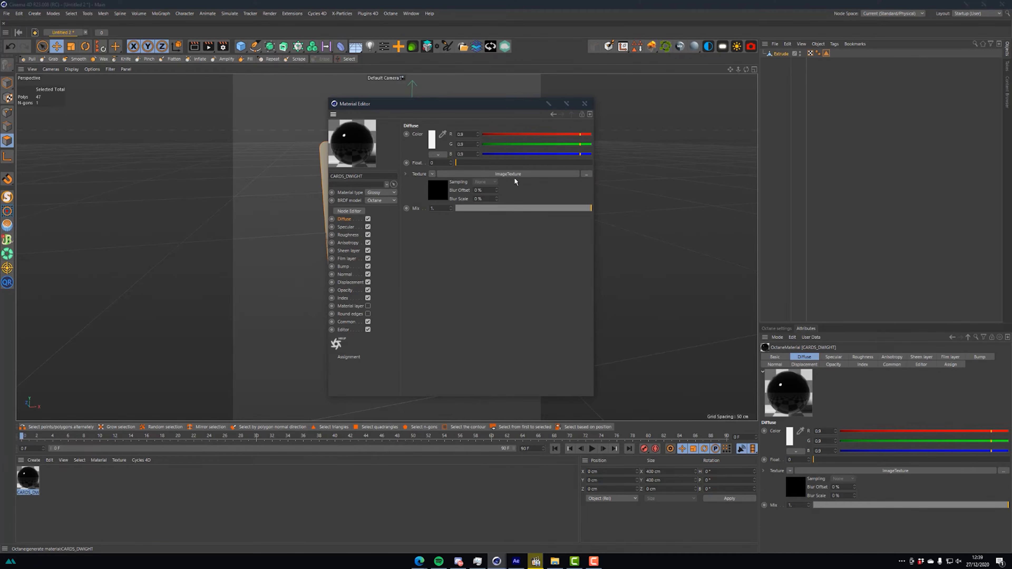
# Load DWIGHT.jpg into the ImageTexture node in the Octane Node Editor, declining to copy it to the project location.
pyautogui.click(348, 211)
pyautogui.moveTo(464, 229); pyautogui.dragTo(590, 209)
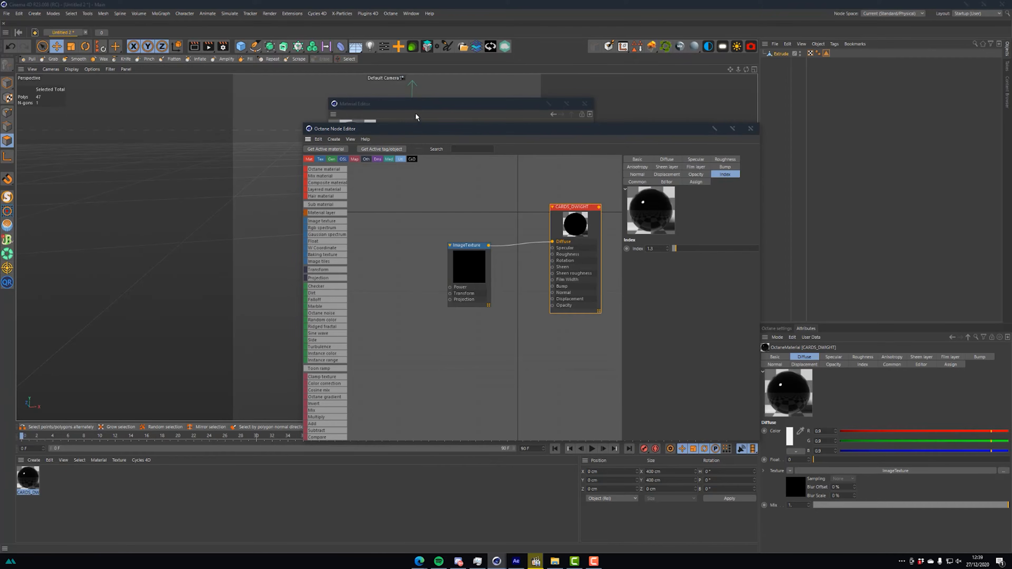
pyautogui.moveTo(512, 128); pyautogui.dragTo(623, 126)
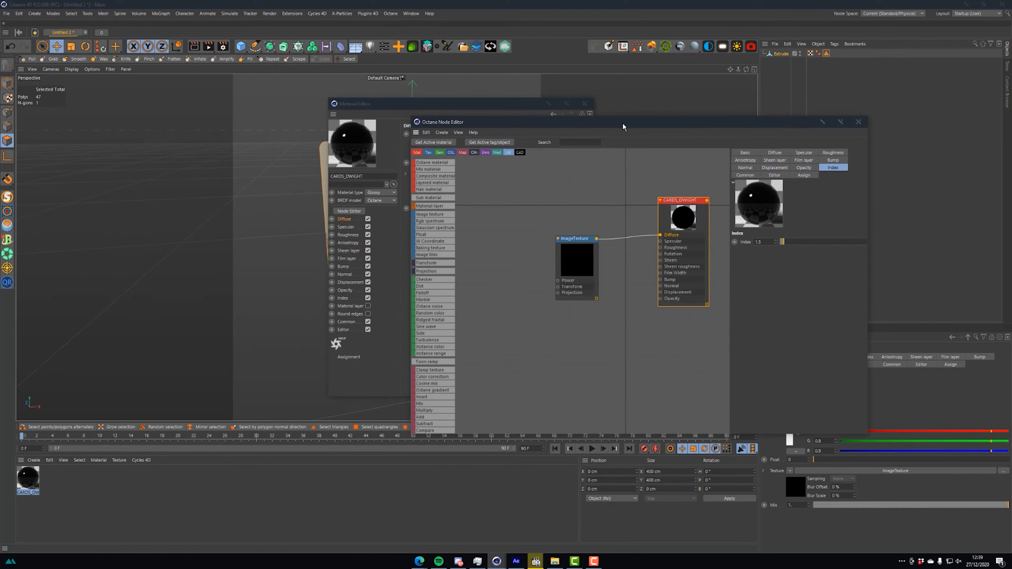
pyautogui.click(575, 240)
pyautogui.click(376, 104)
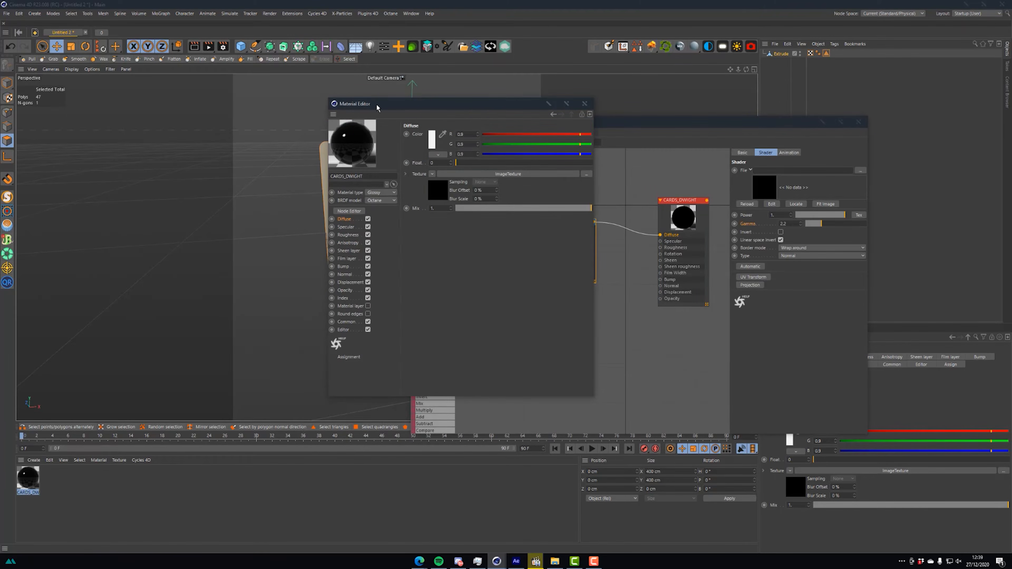
pyautogui.click(355, 210)
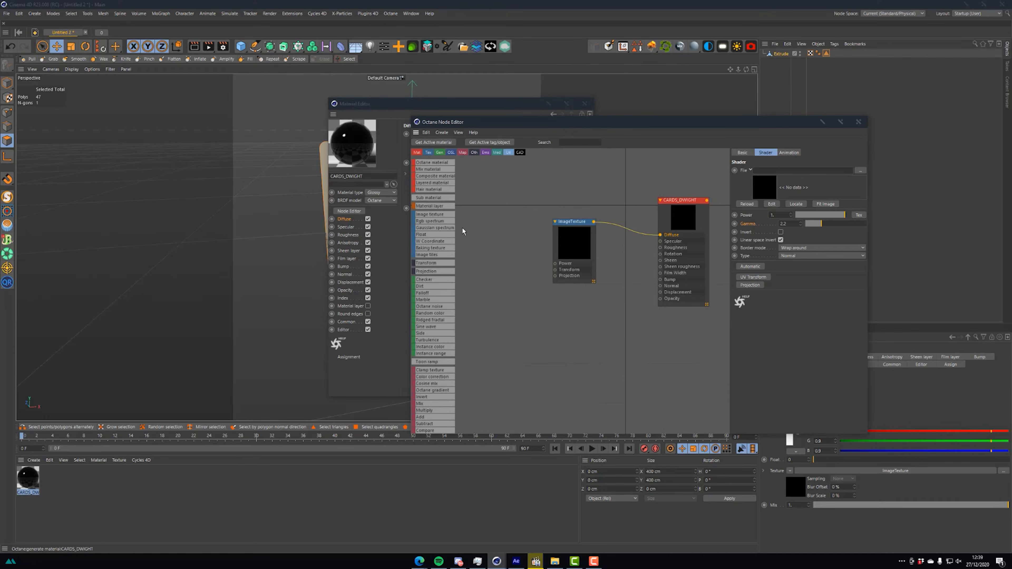
pyautogui.moveTo(561, 242); pyautogui.dragTo(567, 228)
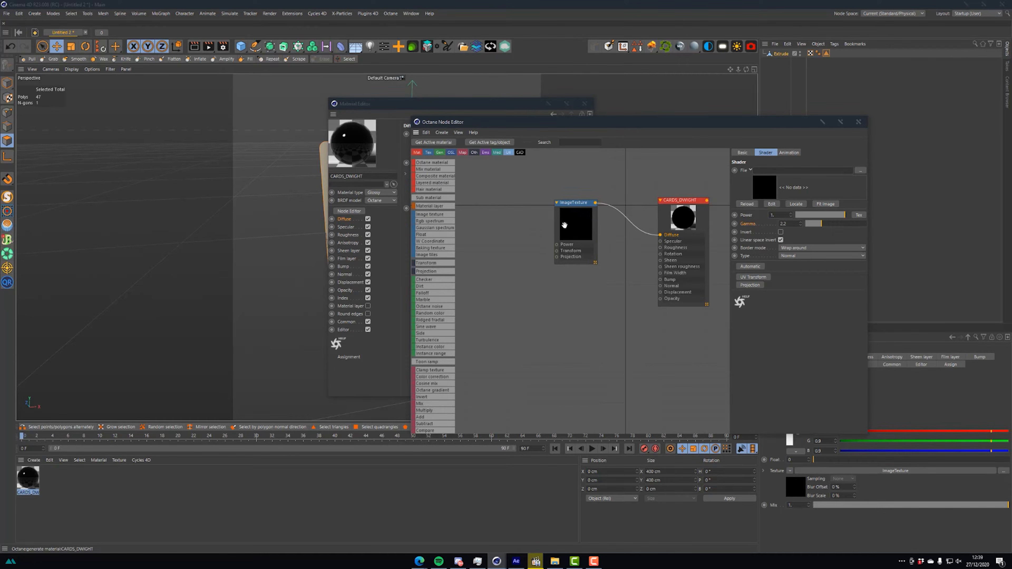
pyautogui.click(860, 171)
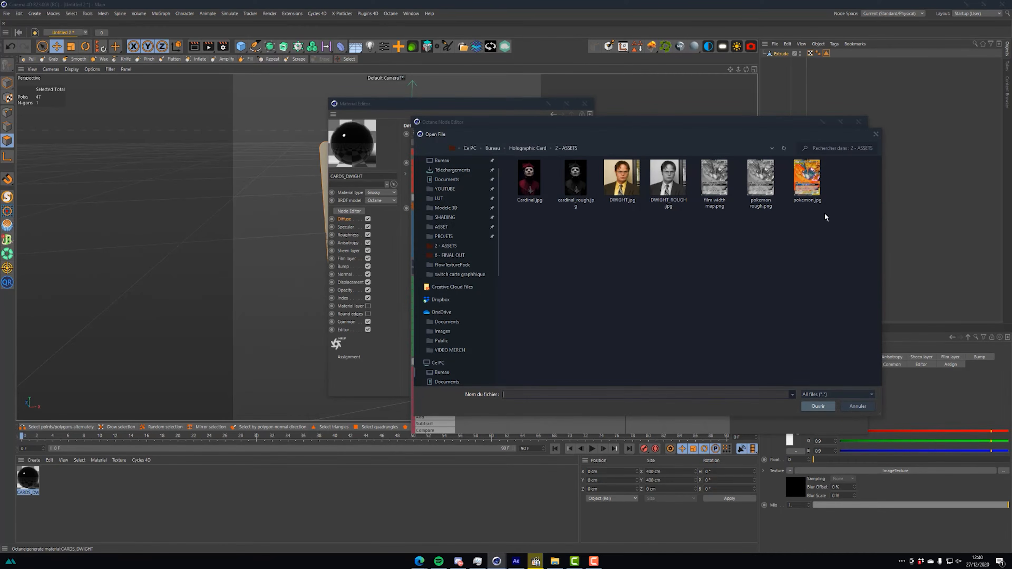
pyautogui.doubleClick(622, 179)
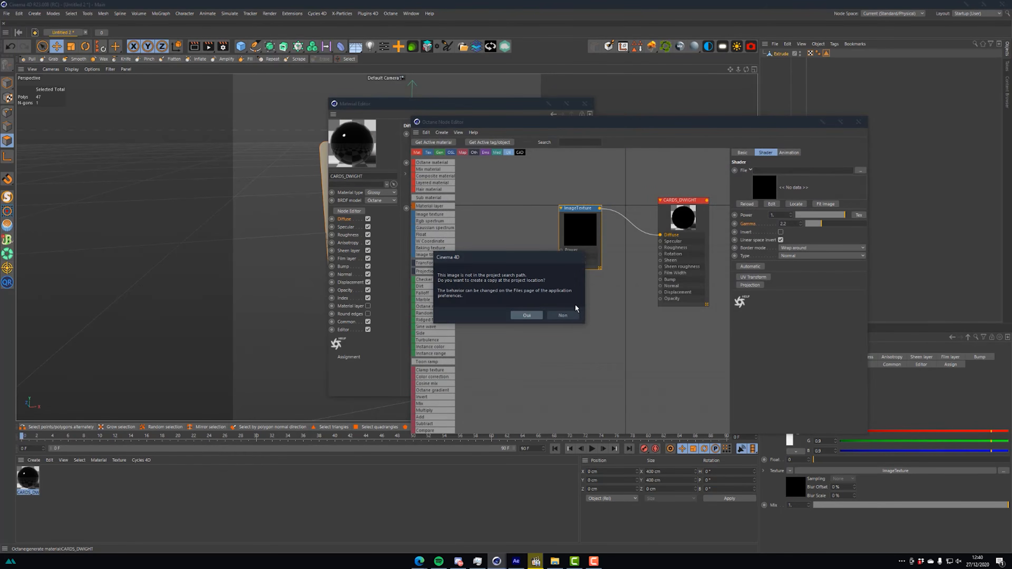
pyautogui.click(564, 315)
# Apply the CARDS_DWIGHT material to the card, restricted to the AVANT polygon selection.
pyautogui.moveTo(601, 122); pyautogui.dragTo(505, 331)
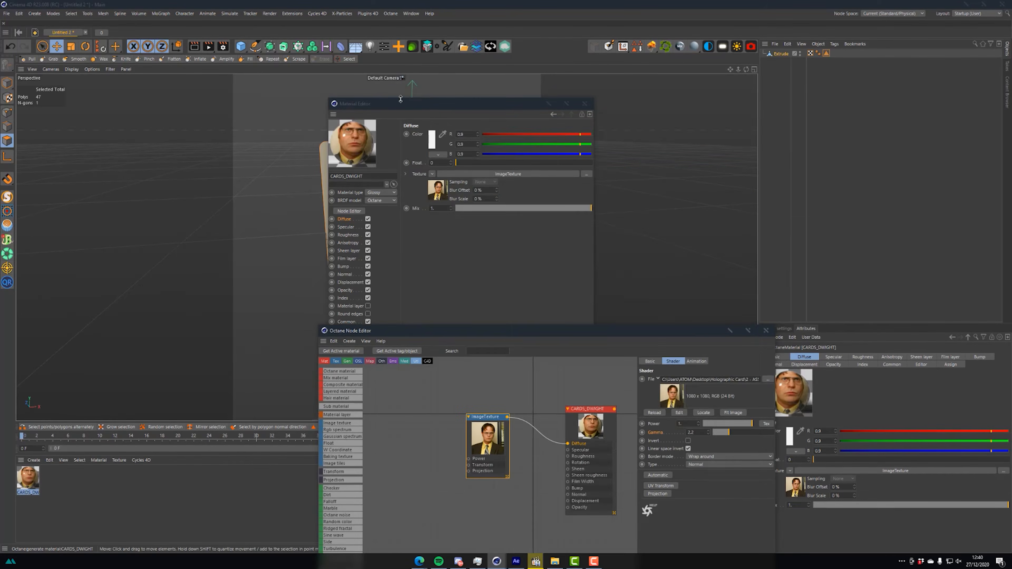
pyautogui.moveTo(400, 99); pyautogui.dragTo(561, 168)
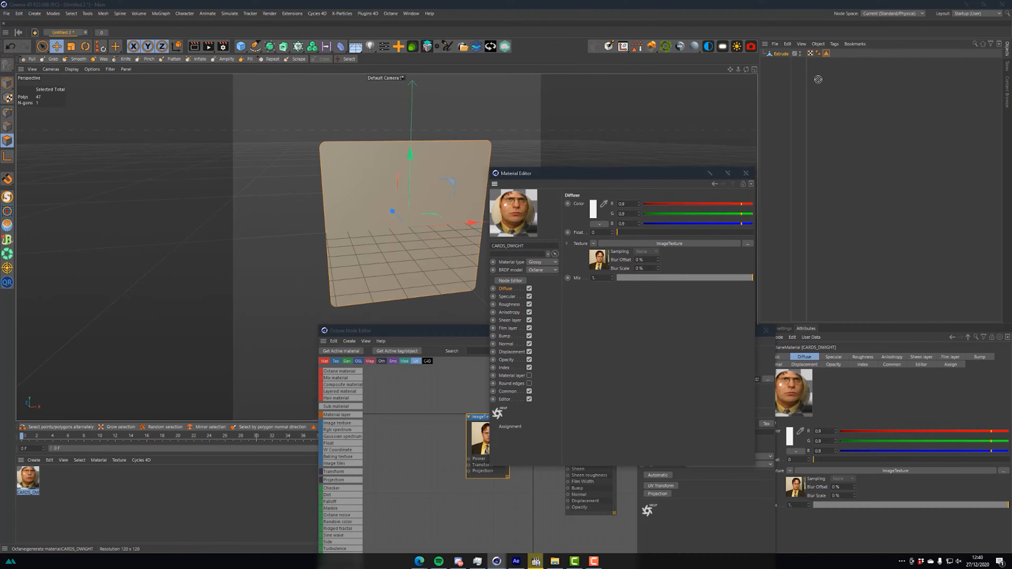
pyautogui.moveTo(552, 157); pyautogui.dragTo(431, 200)
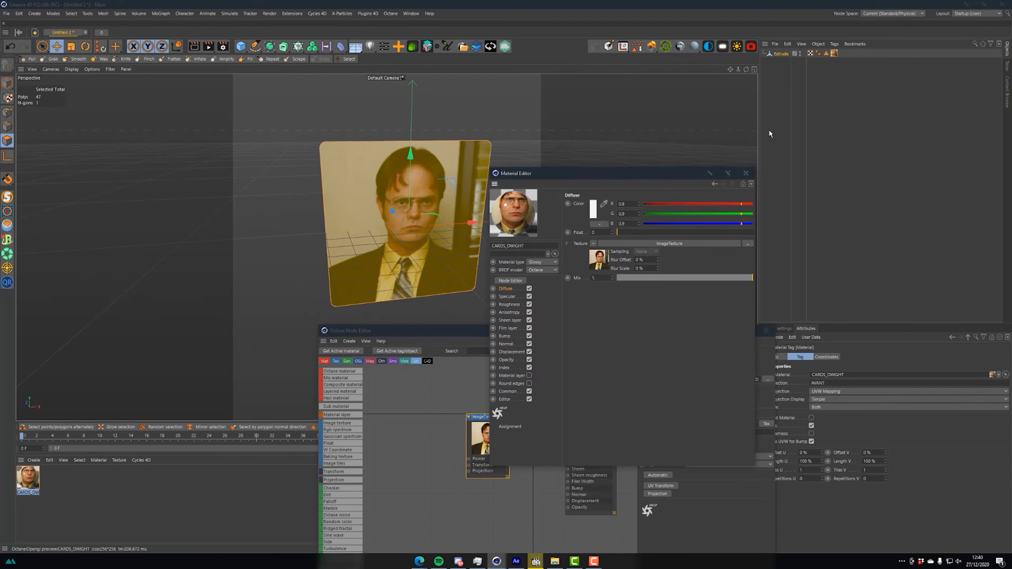
pyautogui.moveTo(558, 174); pyautogui.dragTo(130, 176)
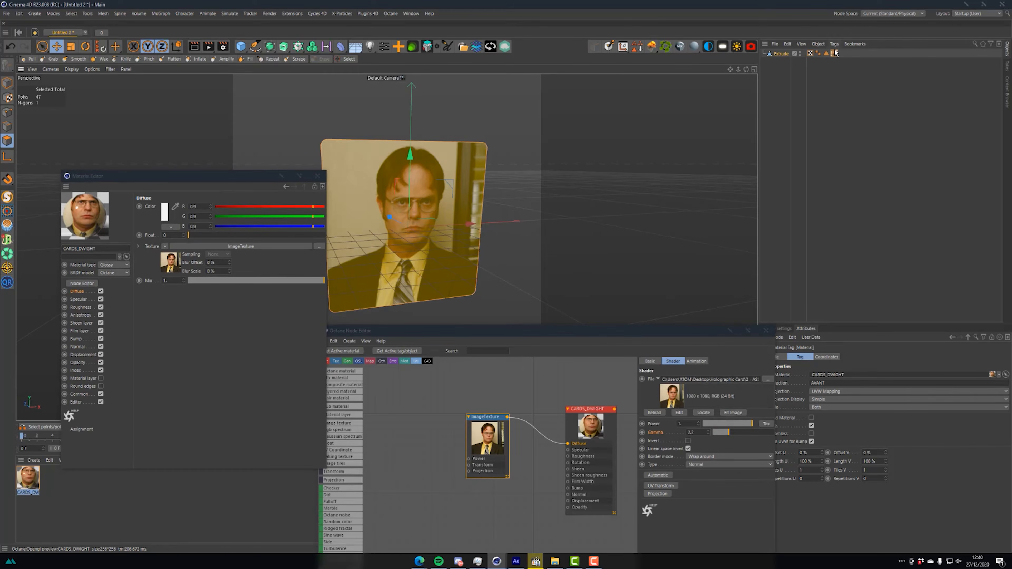
pyautogui.moveTo(697, 331); pyautogui.dragTo(557, 325)
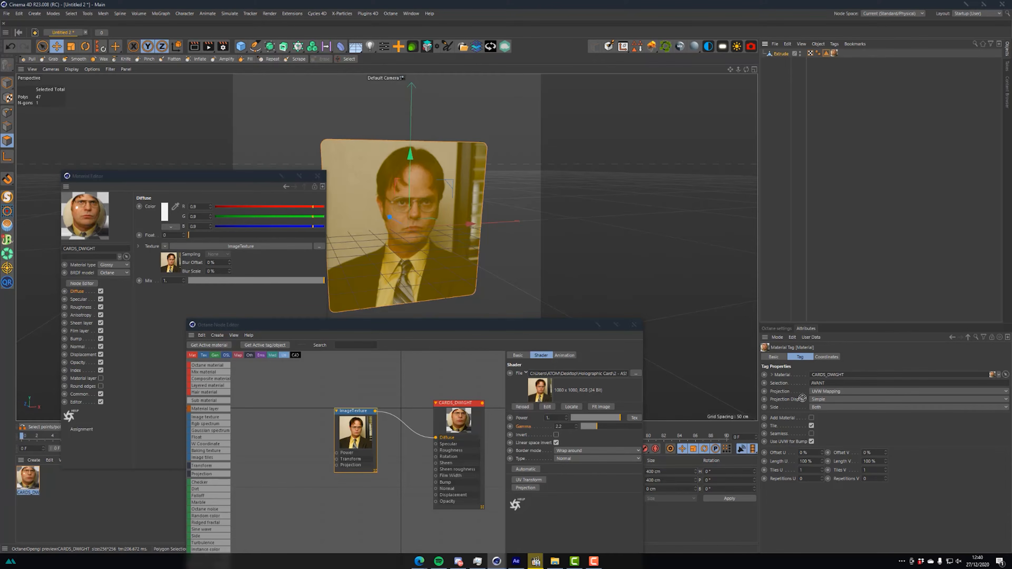
pyautogui.keyDown('alt'); pyautogui.moveTo(486, 192); pyautogui.dragTo(411, 190); pyautogui.keyUp('alt')
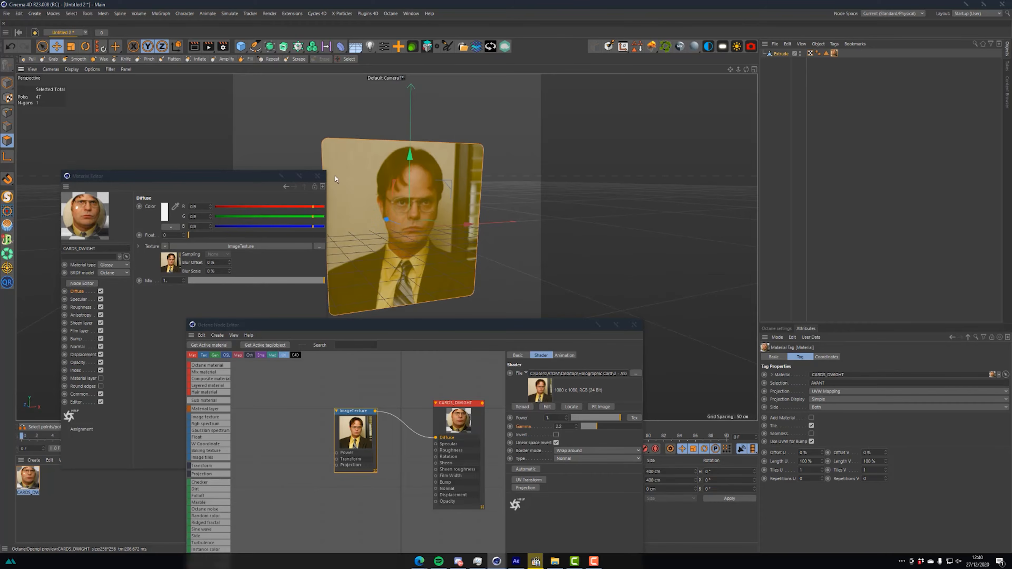
# Close the Material Editor and start an Octane Live Viewer render of the card beside the viewport.
pyautogui.moveTo(455, 328); pyautogui.dragTo(744, 206)
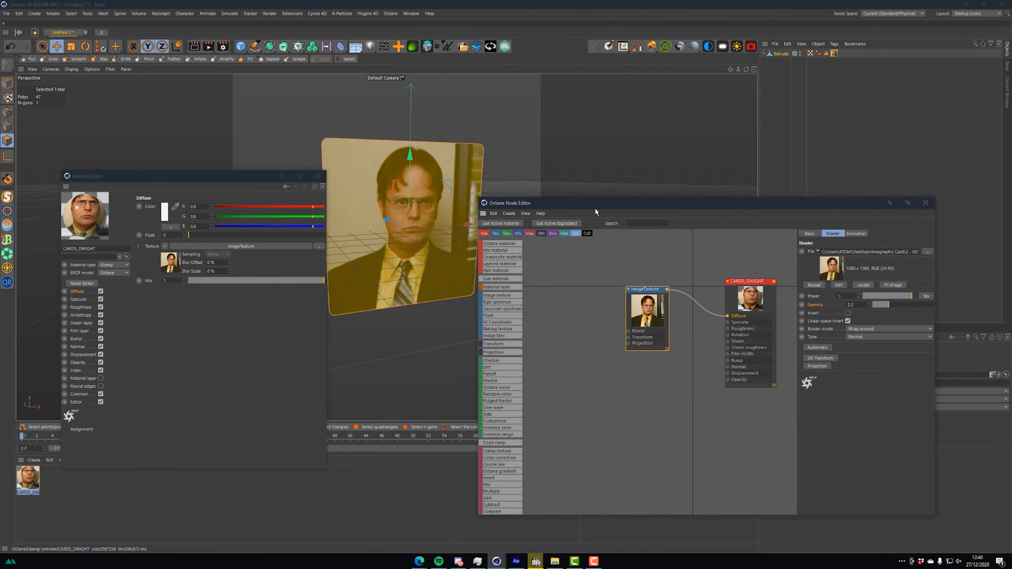
pyautogui.click(315, 176)
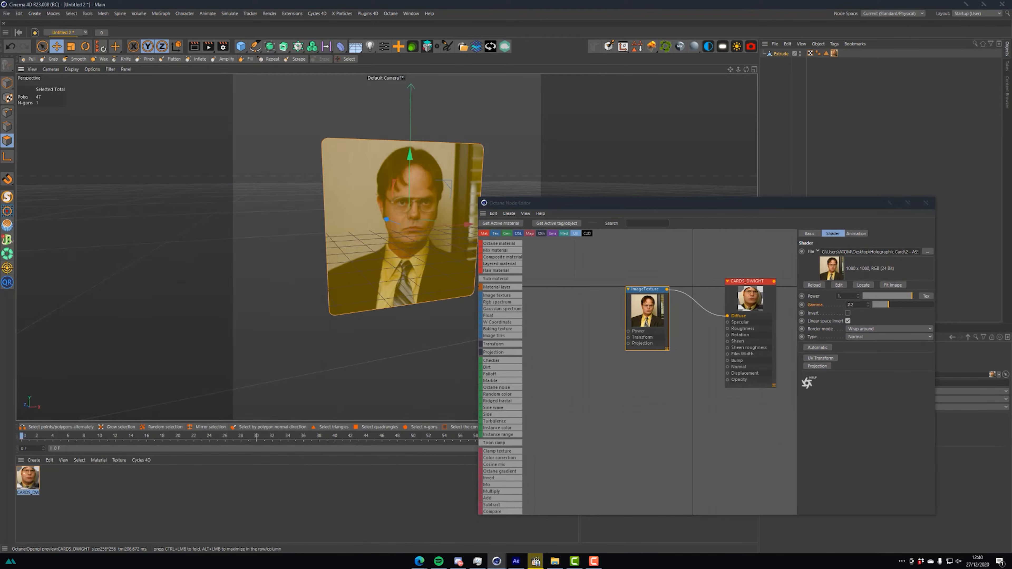
pyautogui.moveTo(52, 164); pyautogui.dragTo(50, 163)
pyautogui.click(52, 89)
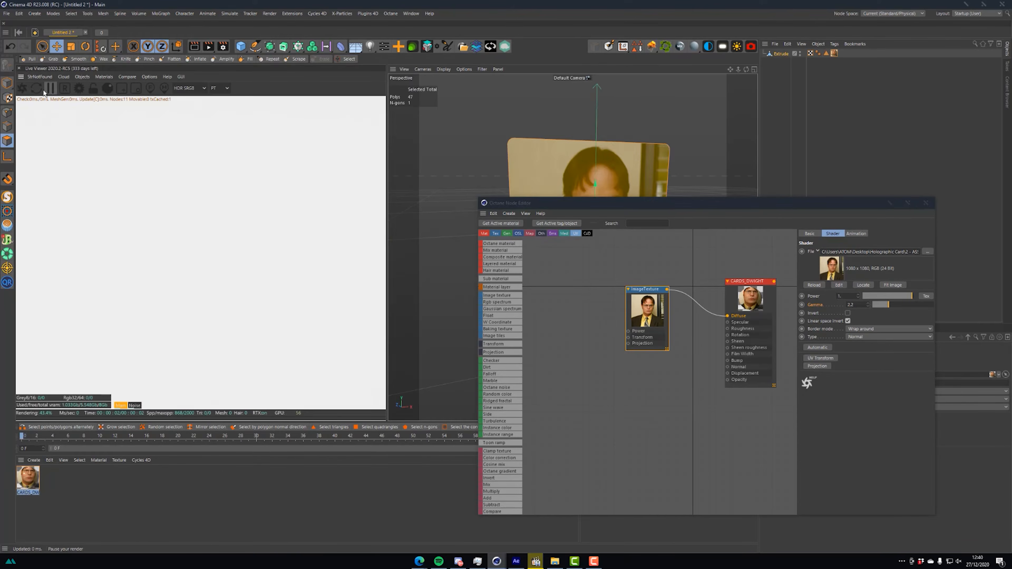
pyautogui.moveTo(560, 204); pyautogui.dragTo(737, 234)
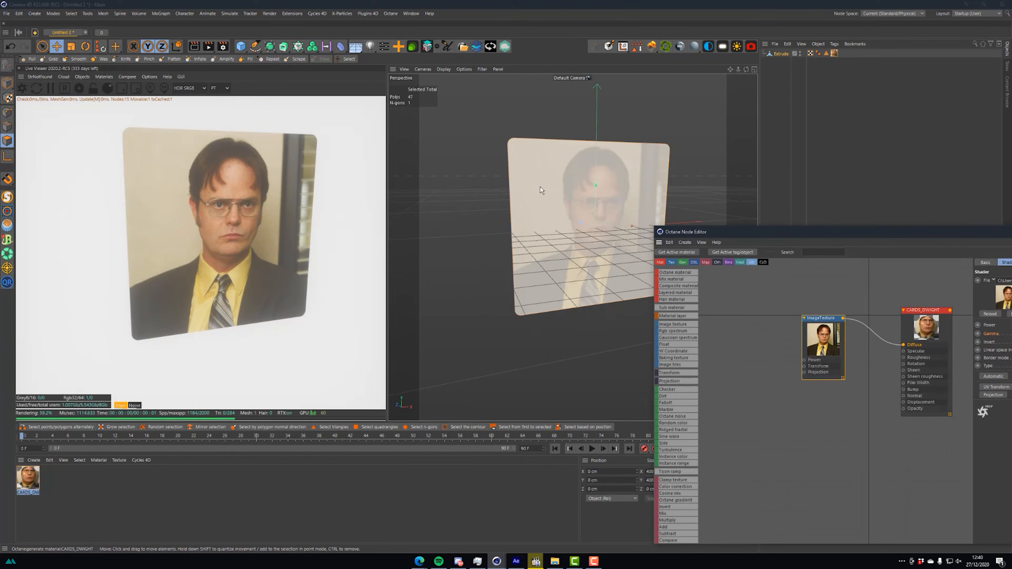
# Close the Octane Node Editor, add an Octane HDRI environment sky and give it an HDRI Link tag.
pyautogui.click(1011, 232)
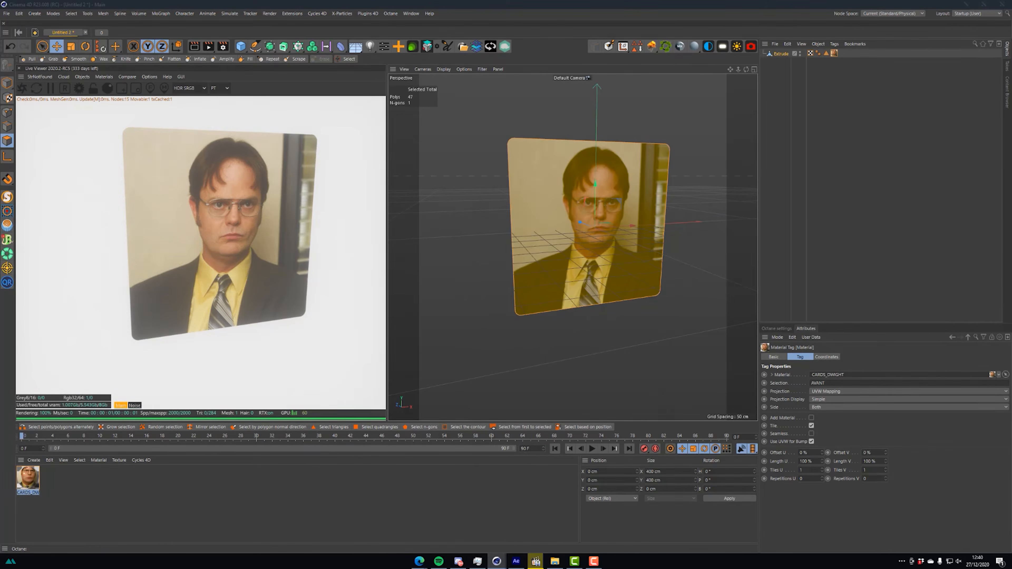
pyautogui.click(707, 48)
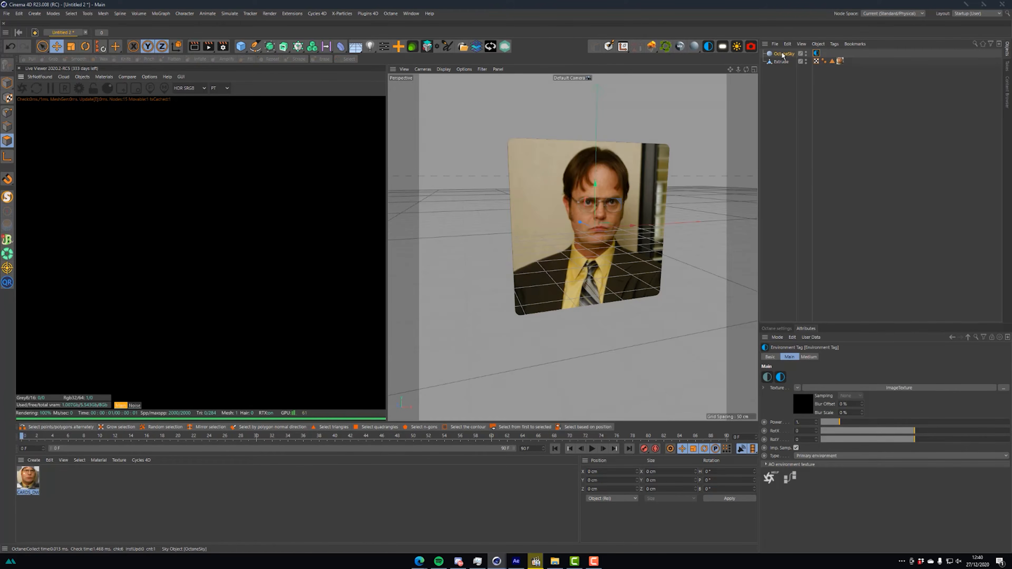
pyautogui.press('capslock')
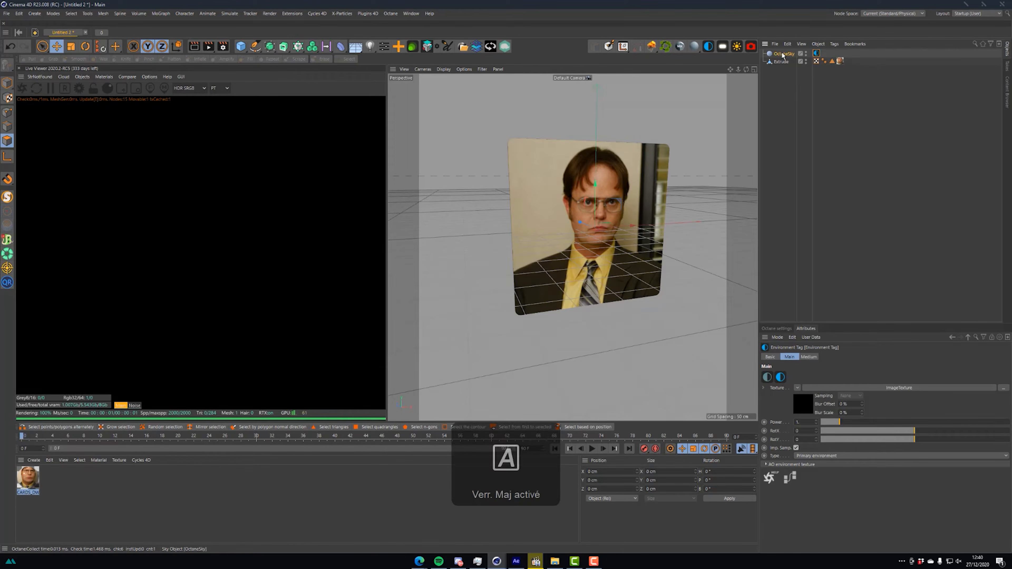
pyautogui.rightClick(783, 55)
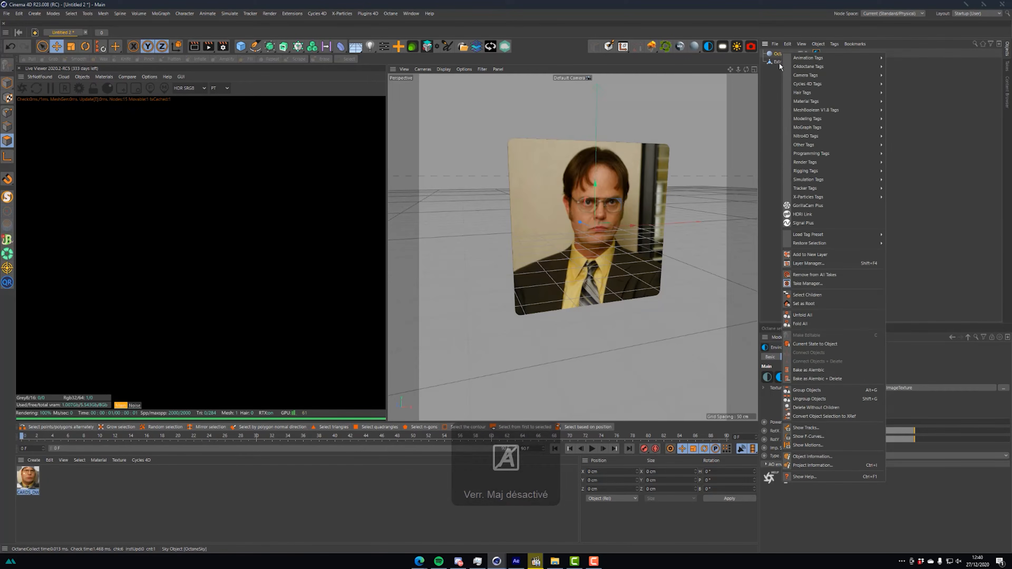
pyautogui.click(826, 218)
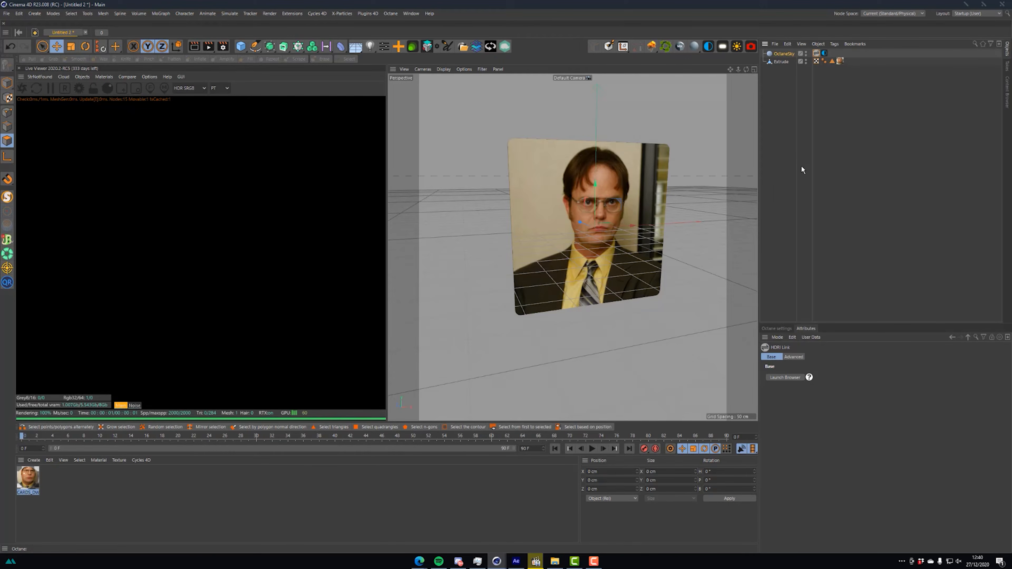
# Link the sky's environment texture to the HDRI Link tag and load the Club House Bar HDRI from GSG Collection 1 - Spring 2015.
pyautogui.click(824, 54)
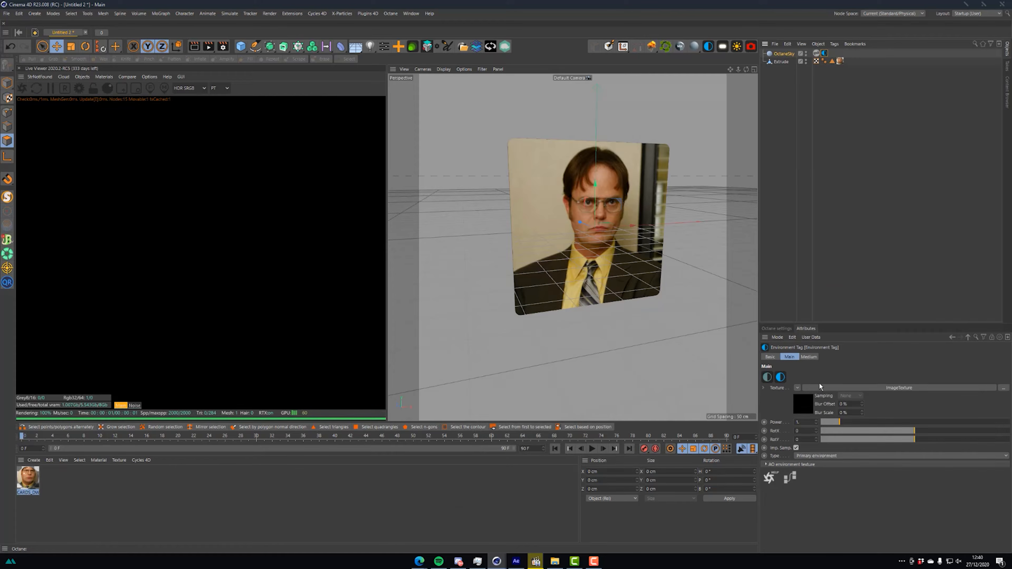
pyautogui.click(822, 388)
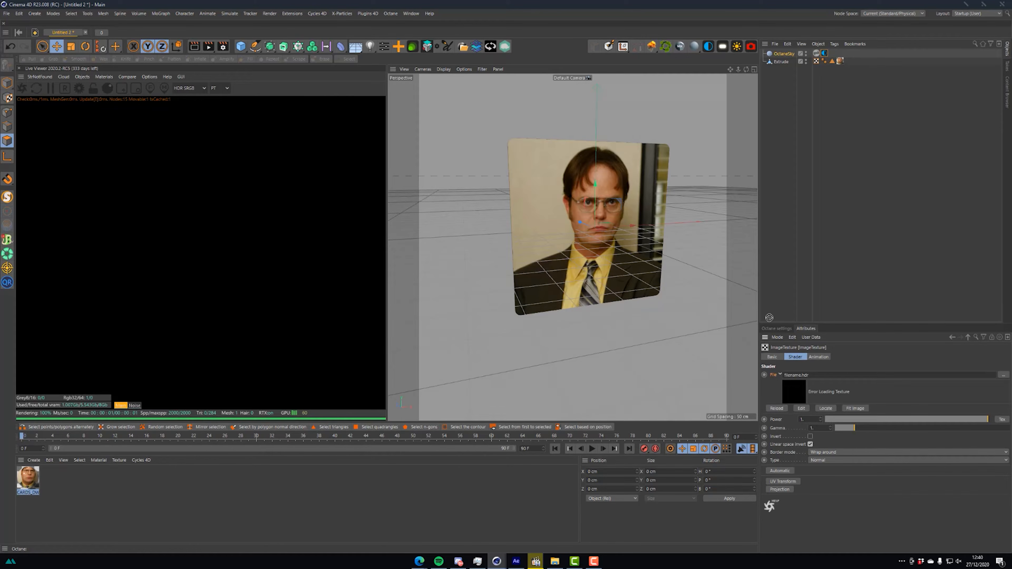
pyautogui.doubleClick(817, 54)
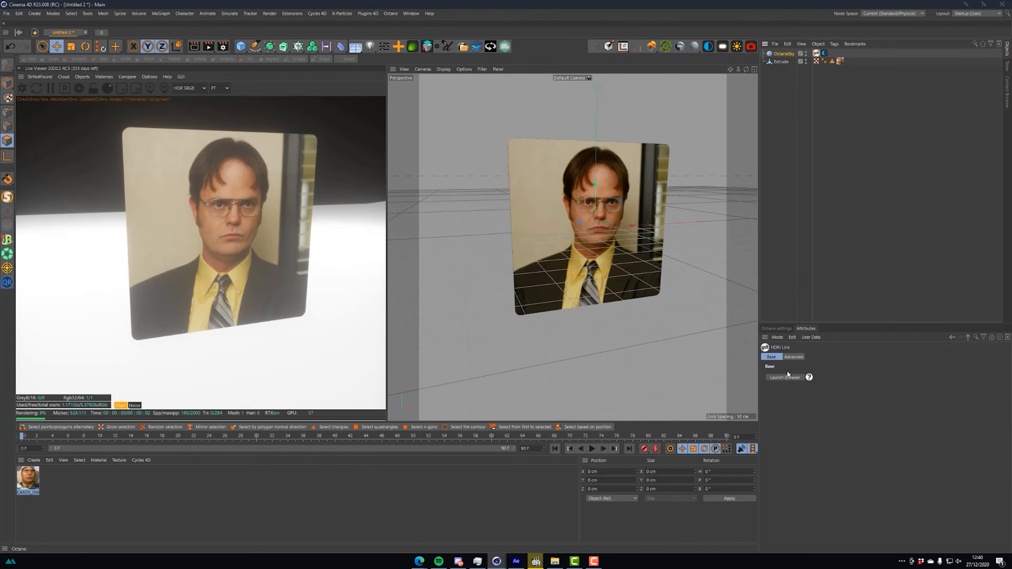
pyautogui.click(844, 417)
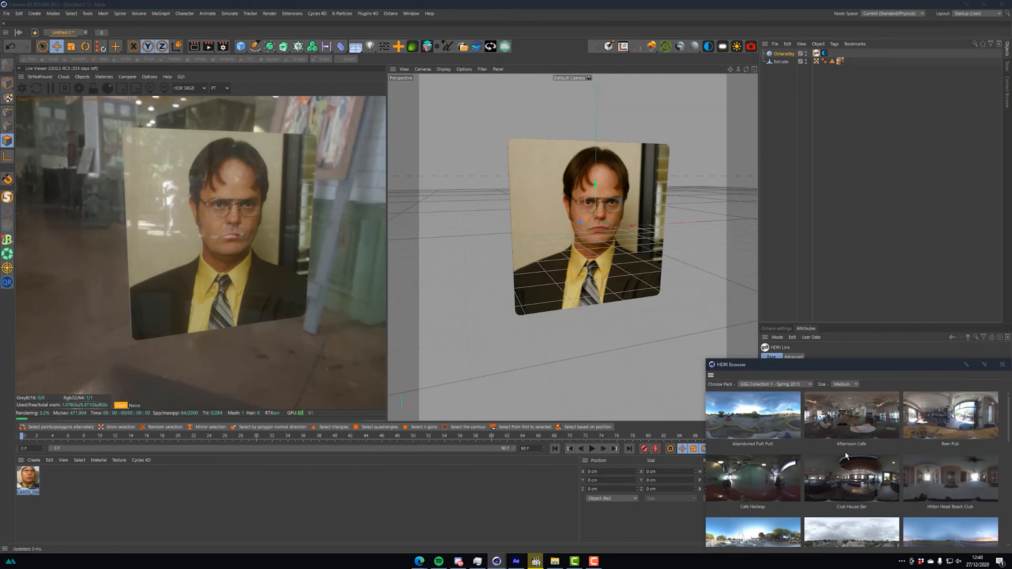
pyautogui.click(847, 472)
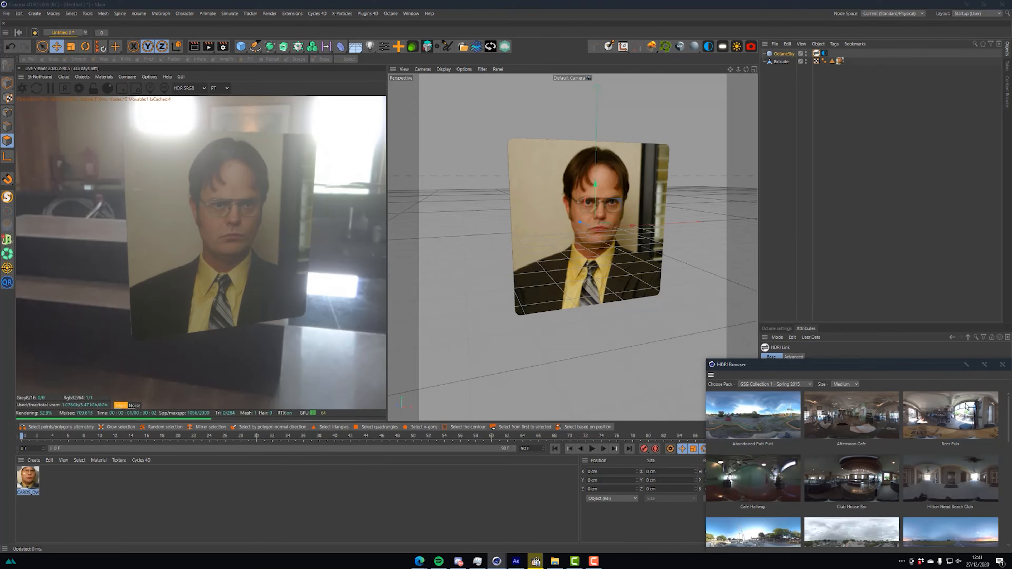
pyautogui.click(1002, 364)
# Rotate the HDRI environment to a RotX of about -0.143 so the card catches different reflections.
pyautogui.click(824, 53)
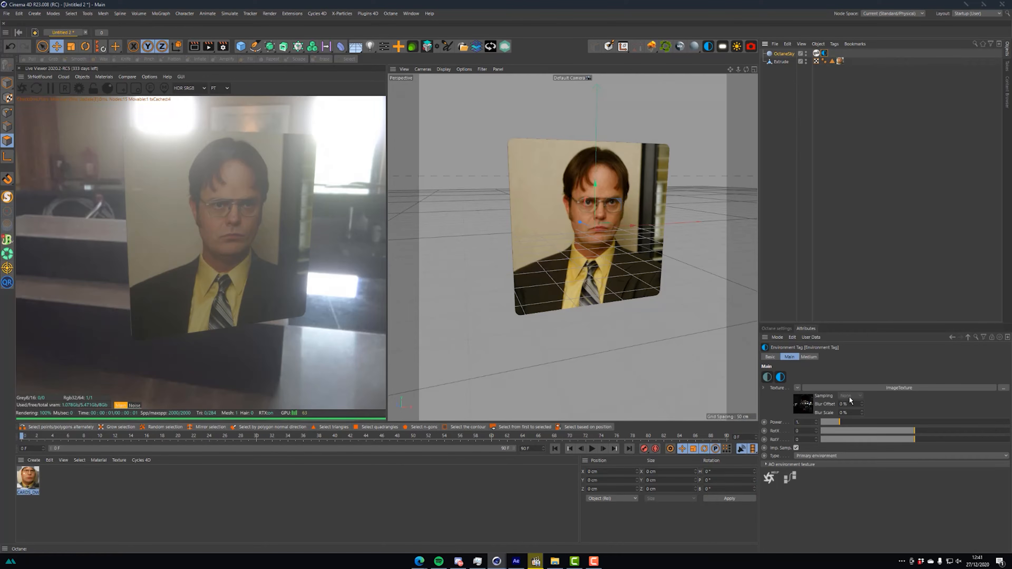
pyautogui.moveTo(914, 433); pyautogui.dragTo(900, 429)
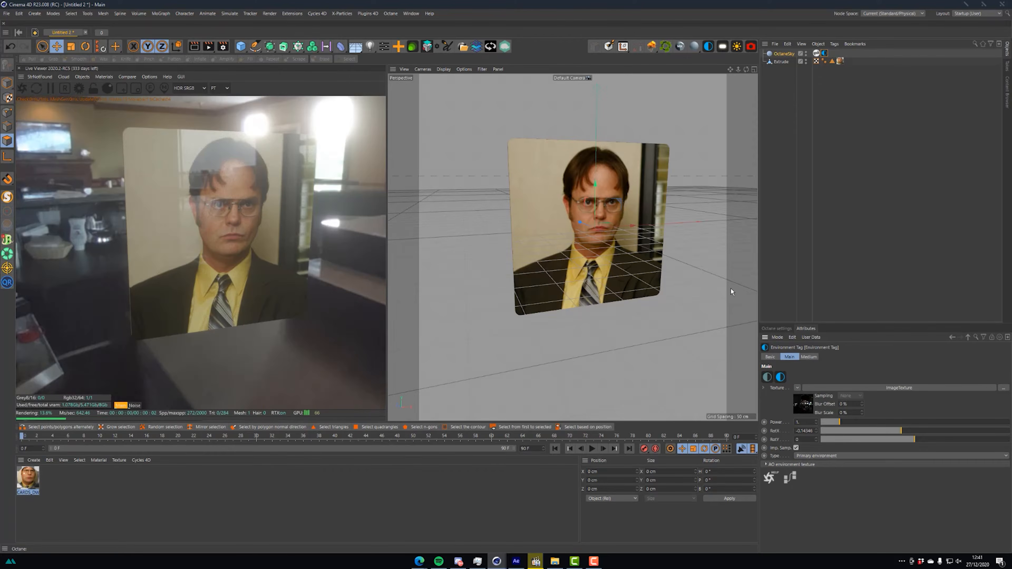
pyautogui.moveTo(653, 258)
pyautogui.keyDown('alt'); pyautogui.mouseDown()
pyautogui.moveTo(660, 246)
pyautogui.moveTo(645, 253)
pyautogui.mouseUp(); pyautogui.keyUp('alt')
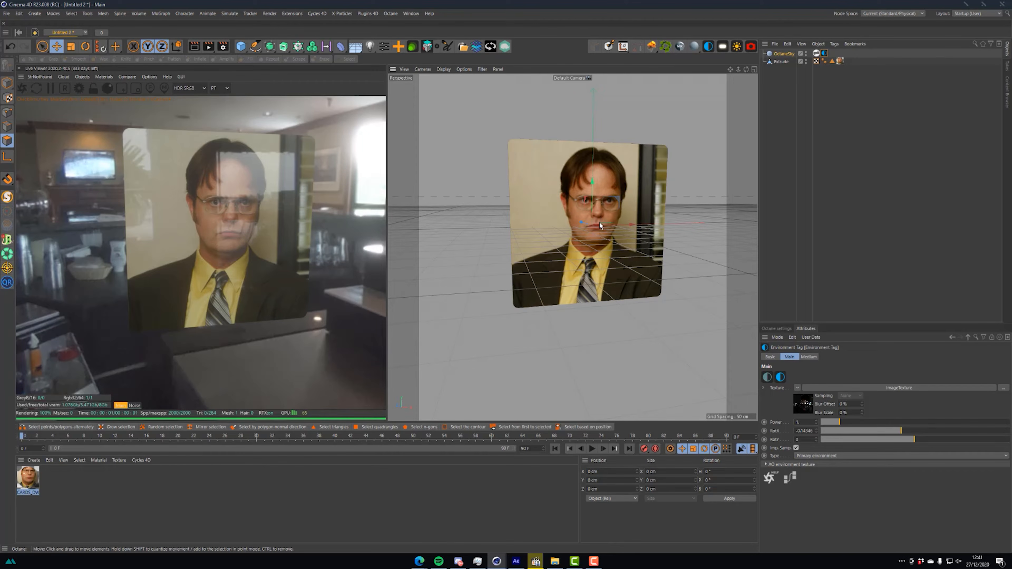
# Add a second Octane HDRI sky and set its type to Visible environment for a black background.
pyautogui.click(711, 45)
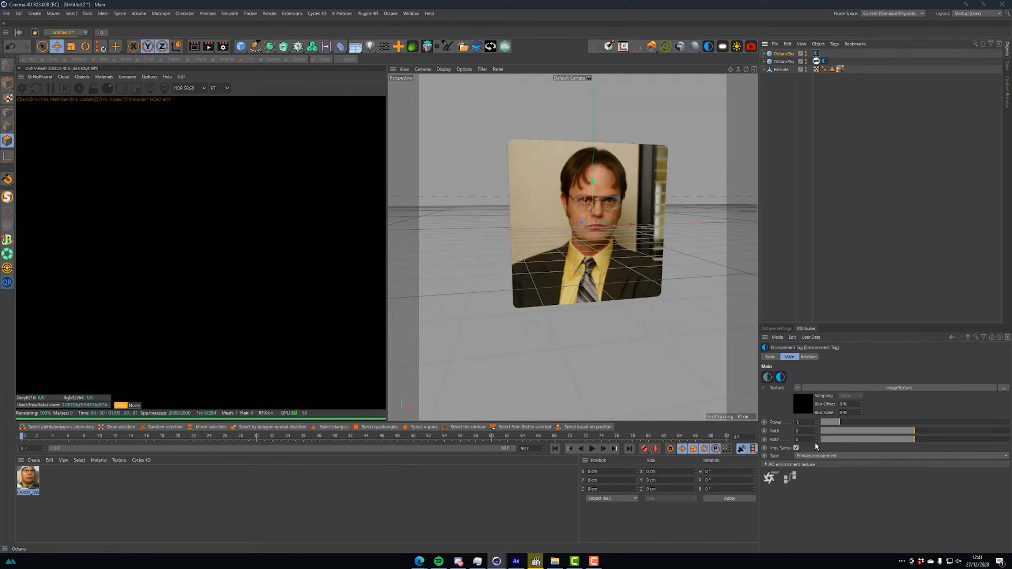
pyautogui.click(817, 456)
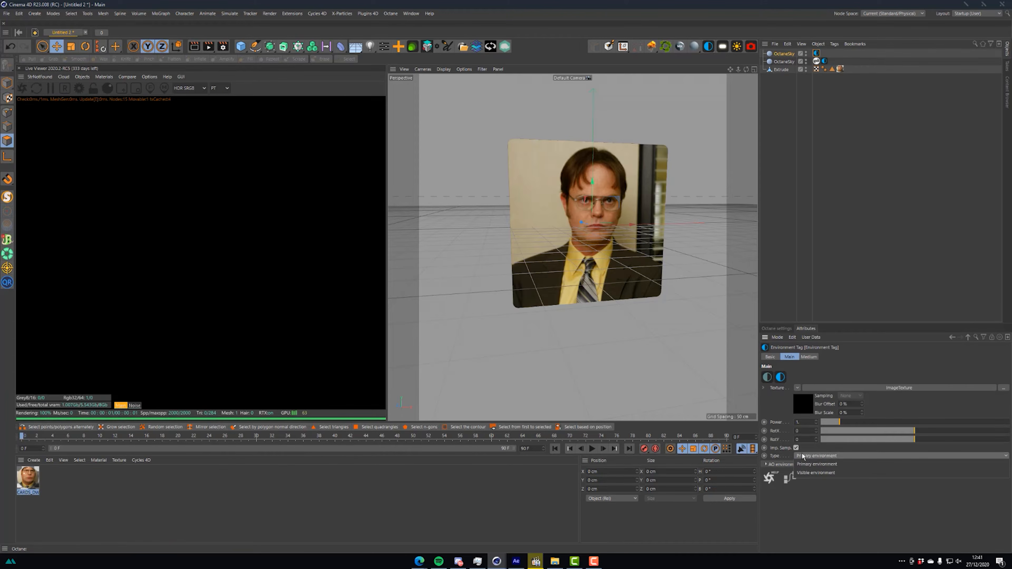
pyautogui.click(804, 473)
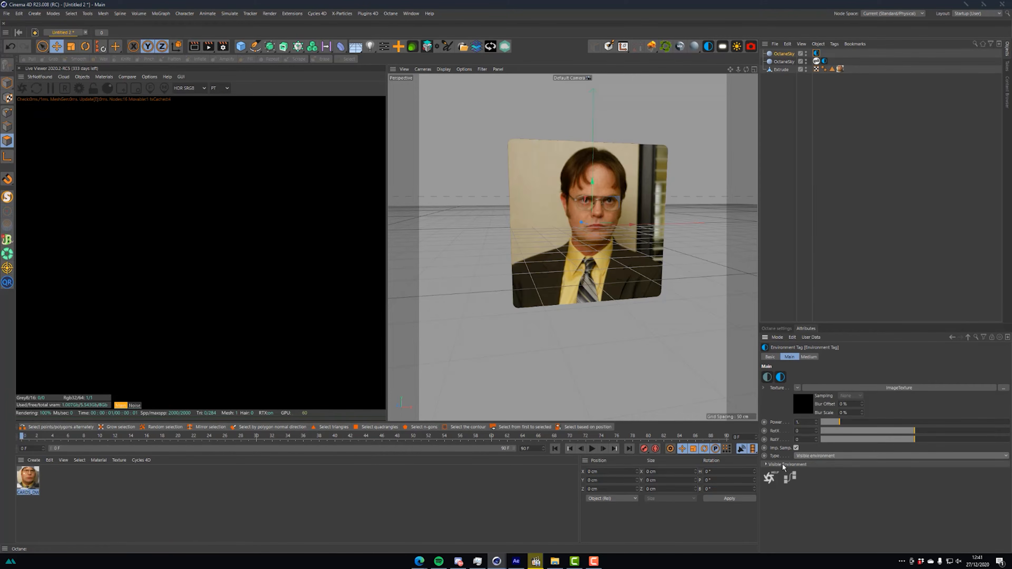
pyautogui.keyDown('alt'); pyautogui.moveTo(639, 220); pyautogui.dragTo(622, 242, button='middle'); pyautogui.keyUp('alt')
pyautogui.keyDown('alt'); pyautogui.moveTo(589, 225); pyautogui.dragTo(607, 200); pyautogui.keyUp('alt')
pyautogui.keyDown('alt'); pyautogui.moveTo(608, 201); pyautogui.dragTo(603, 199, button='right'); pyautogui.keyUp('alt')
pyautogui.keyDown('alt'); pyautogui.moveTo(603, 205); pyautogui.dragTo(608, 224, button='middle'); pyautogui.keyUp('alt')
pyautogui.keyDown('alt'); pyautogui.moveTo(608, 224); pyautogui.dragTo(600, 220, button='right'); pyautogui.keyUp('alt')
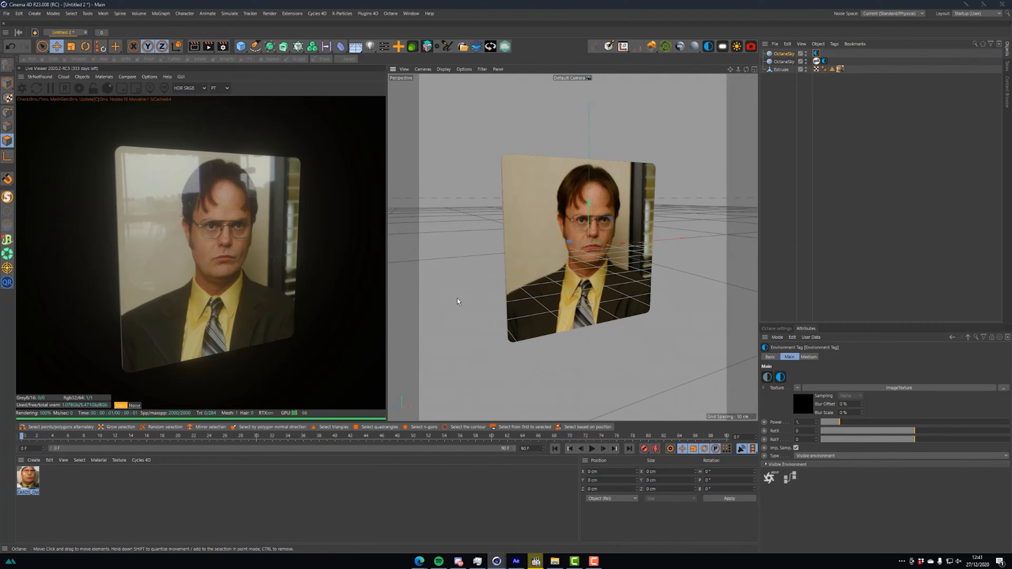
# Save the project as dwight.c4d.
pyautogui.hotkey('ctrl', 's')
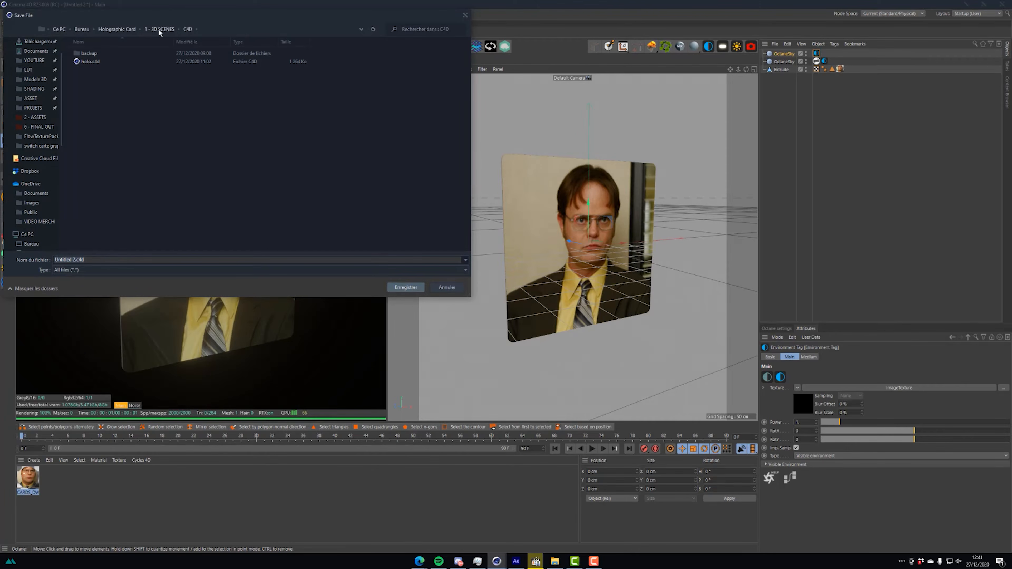
pyautogui.write('dwight')
pyautogui.press('Return')
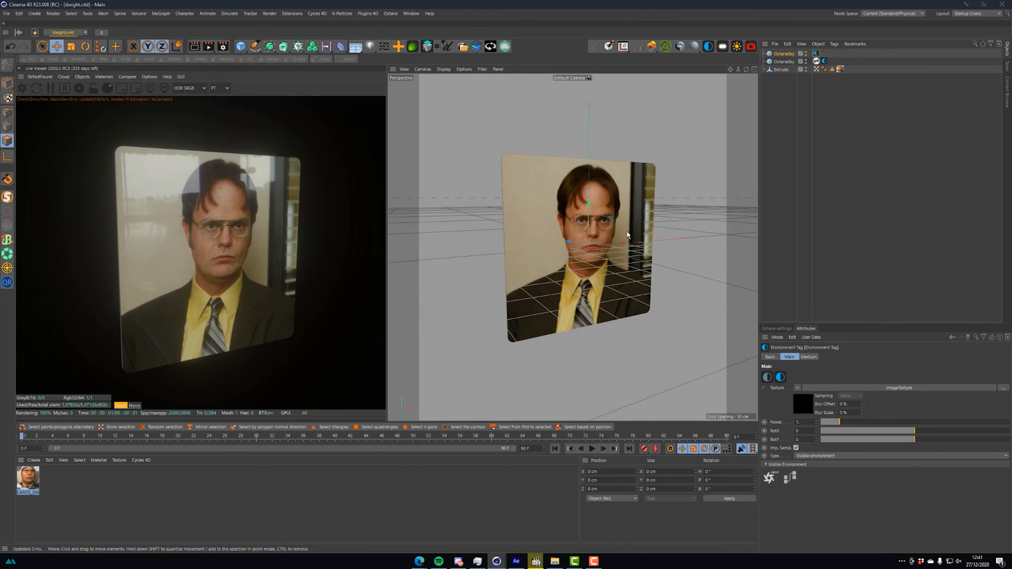
# Reopen the Octane Node Editor and connect a new ImageTexture node to the Roughness input of the CARDS_DWIGHT material.
pyautogui.keyDown('alt'); pyautogui.moveTo(602, 226); pyautogui.dragTo(605, 220); pyautogui.keyUp('alt')
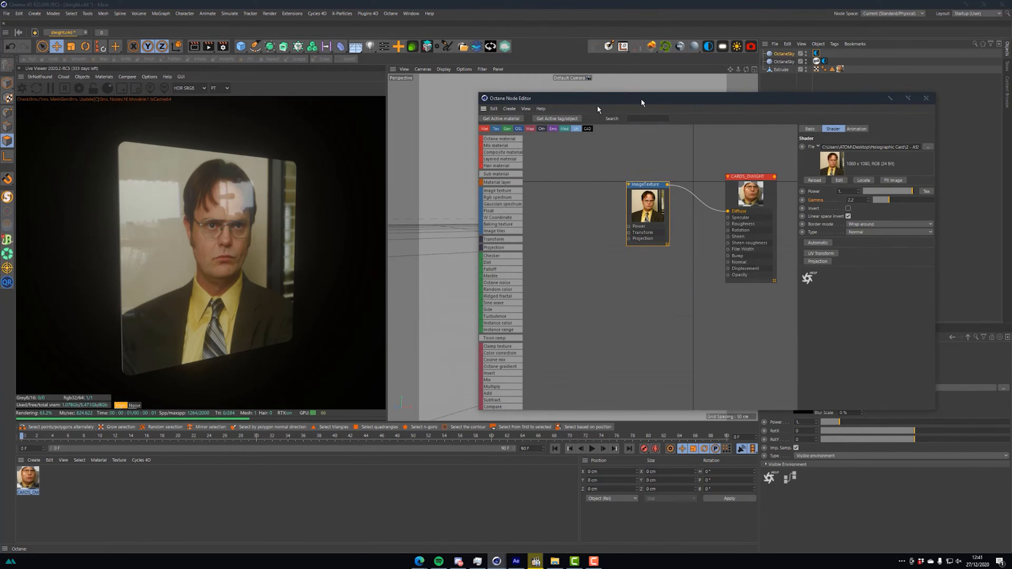
pyautogui.moveTo(642, 101); pyautogui.dragTo(544, 116)
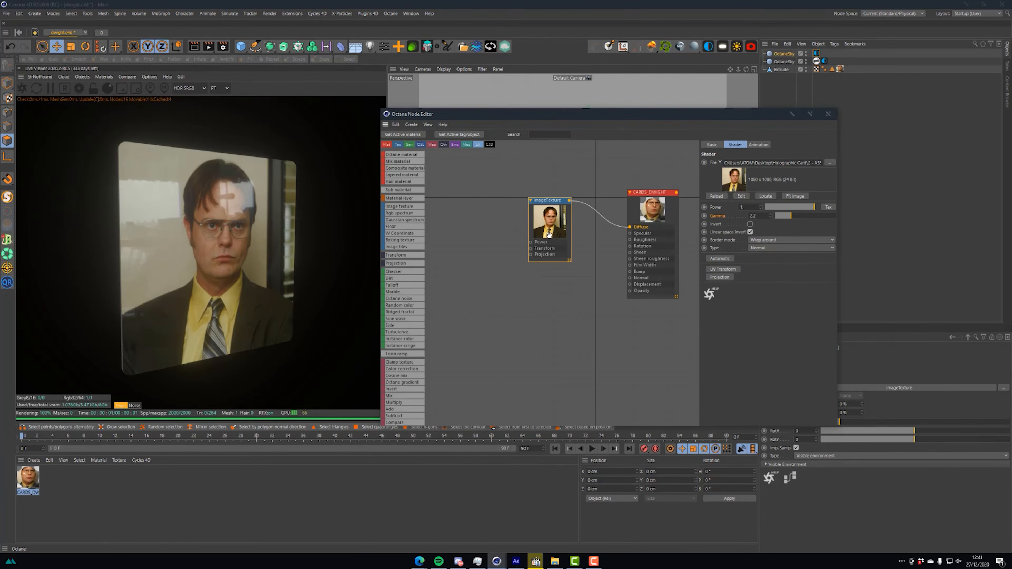
pyautogui.moveTo(549, 232); pyautogui.dragTo(543, 223)
pyautogui.moveTo(630, 244); pyautogui.dragTo(571, 291)
pyautogui.write('GRAD')
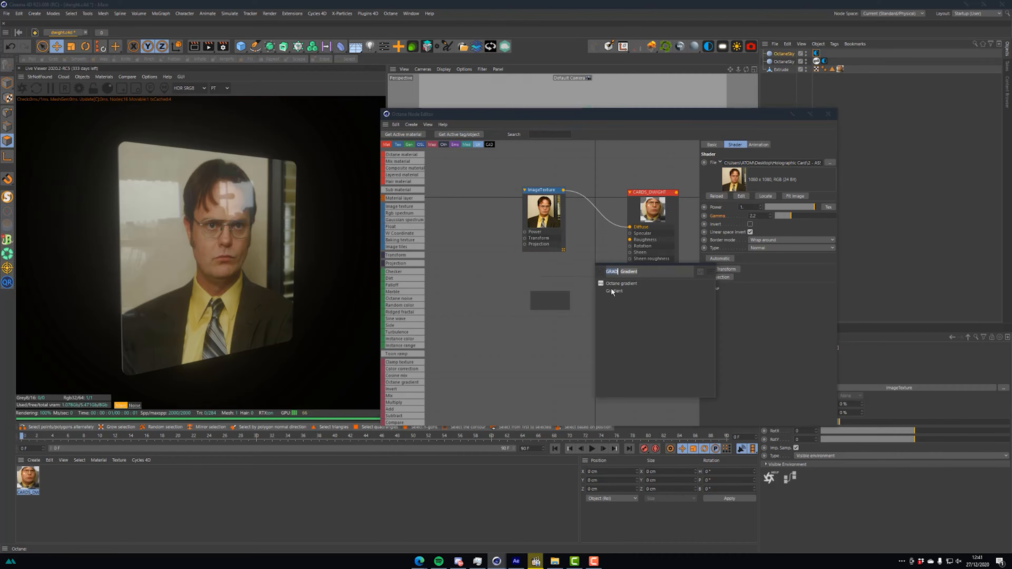
pyautogui.press('BackSpace')
pyautogui.press('BackSpace')
pyautogui.write('M')
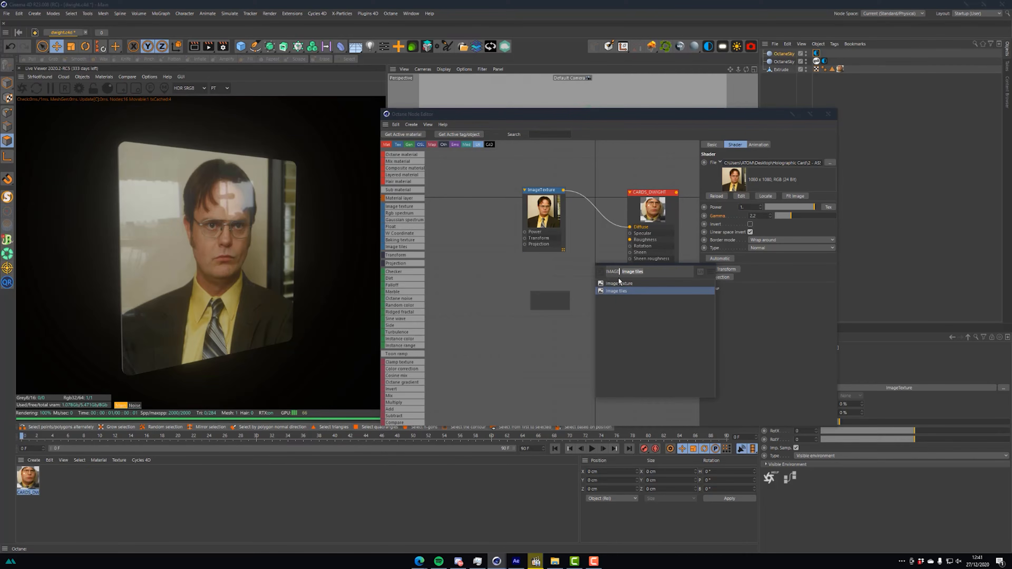
pyautogui.write('AGE')
pyautogui.click(619, 283)
pyautogui.press('capslock')
# Load DWIGHT_ROUGH.jpg into the roughness ImageTexture without copying it to the project location, and inspect the card's reflections up close.
pyautogui.click(829, 163)
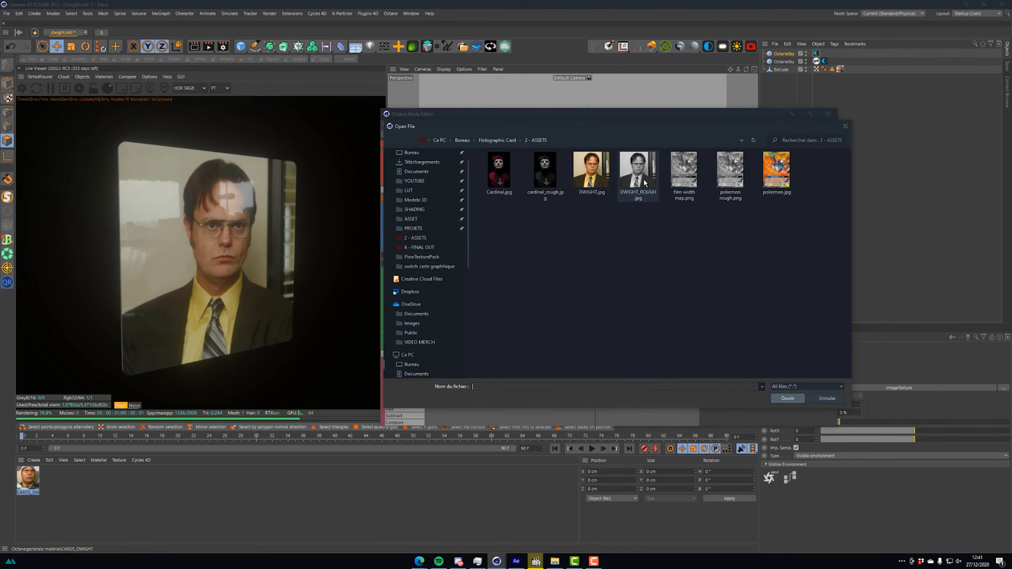
pyautogui.doubleClick(644, 182)
pyautogui.click(564, 317)
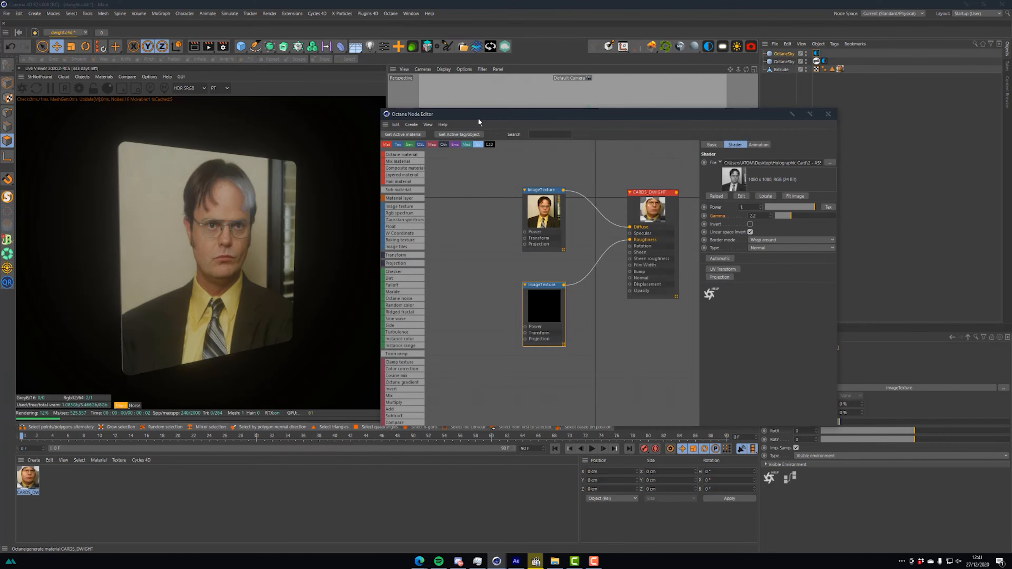
pyautogui.moveTo(475, 115); pyautogui.dragTo(964, 203)
pyautogui.keyDown('alt'); pyautogui.moveTo(607, 208); pyautogui.dragTo(649, 205, button='right'); pyautogui.keyUp('alt')
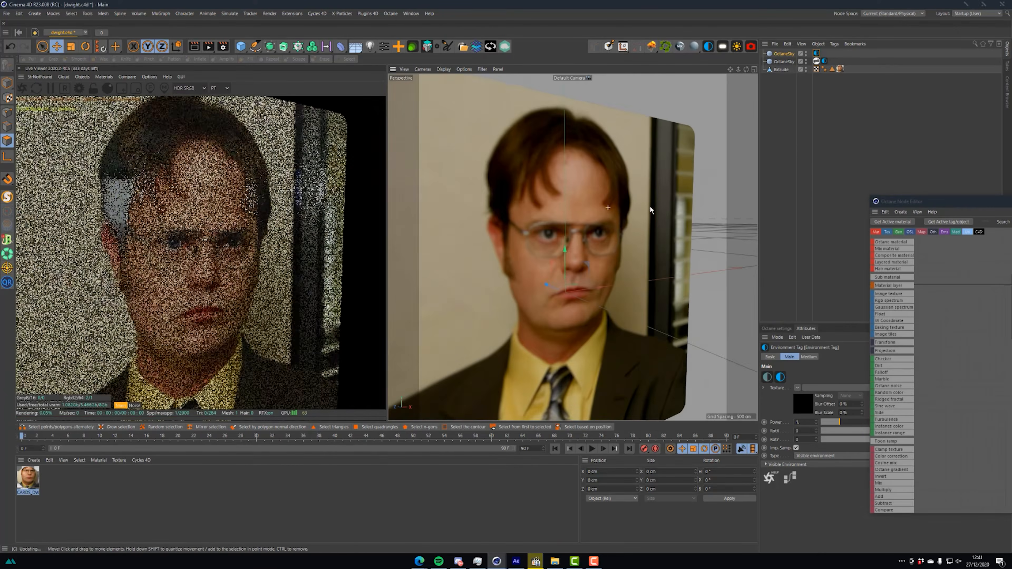
pyautogui.keyDown('alt'); pyautogui.moveTo(588, 198); pyautogui.dragTo(566, 194); pyautogui.keyUp('alt')
# Try a gamma of about 1.25 with Invert enabled on the roughness ImageTexture and view the card.
pyautogui.moveTo(948, 203); pyautogui.dragTo(648, 126)
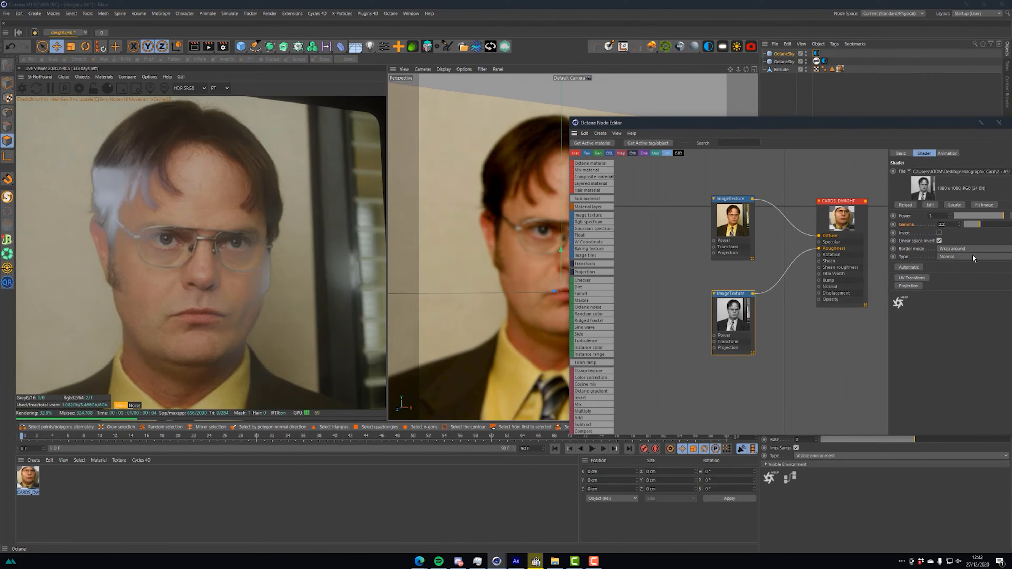
pyautogui.moveTo(977, 226); pyautogui.dragTo(972, 231)
pyautogui.click(939, 233)
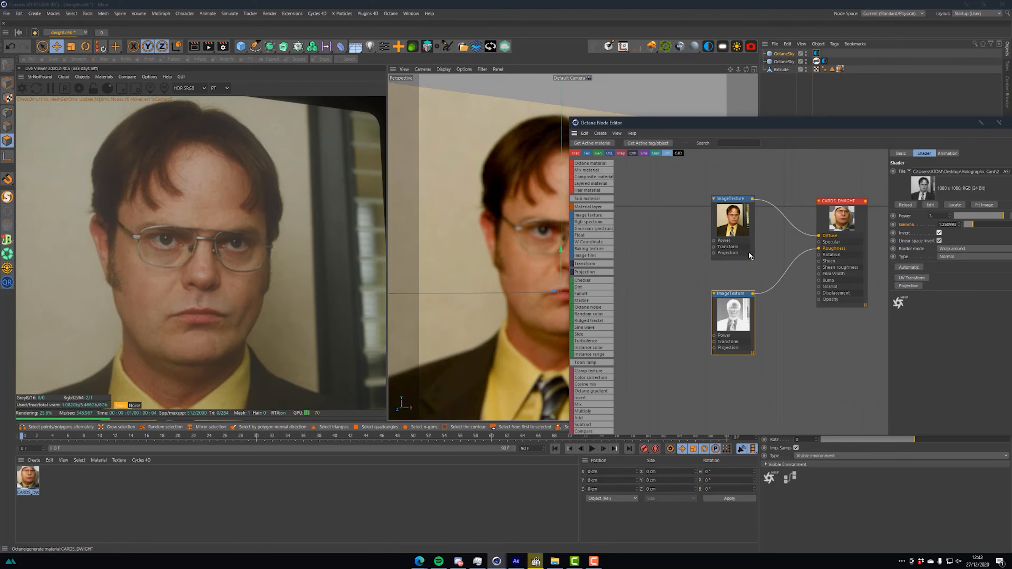
pyautogui.scroll(-5, 438, 251)
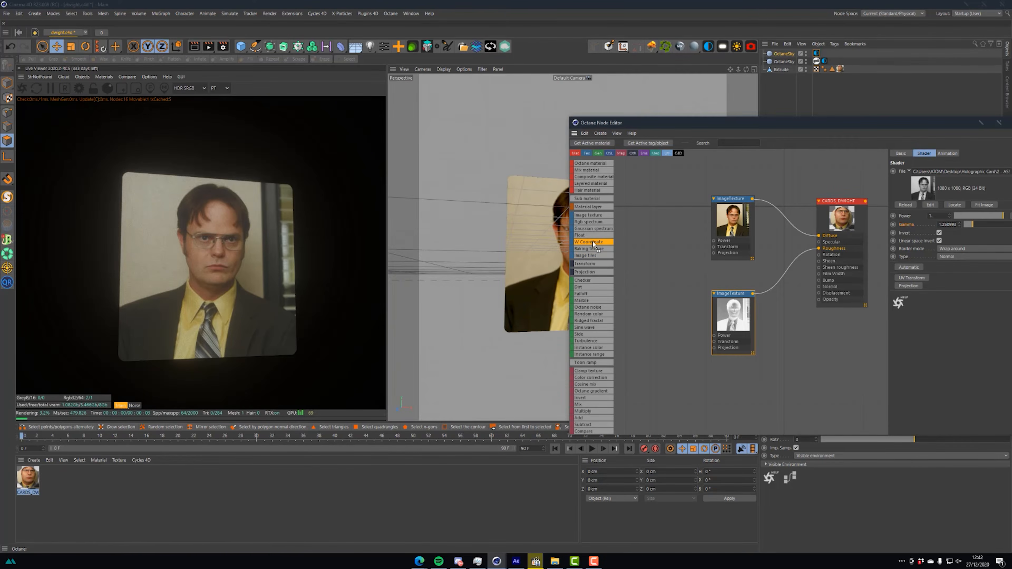
pyautogui.keyDown('alt'); pyautogui.moveTo(537, 240); pyautogui.dragTo(468, 263); pyautogui.keyUp('alt')
# Try a gamma of about 0.39 with Invert disabled on the roughness ImageTexture and check the card from several angles.
pyautogui.moveTo(980, 226)
pyautogui.mouseDown()
pyautogui.moveTo(1002, 224)
pyautogui.moveTo(969, 228)
pyautogui.mouseUp()
pyautogui.click(944, 232)
pyautogui.keyDown('alt'); pyautogui.moveTo(544, 247); pyautogui.dragTo(527, 248, button='middle'); pyautogui.keyUp('alt')
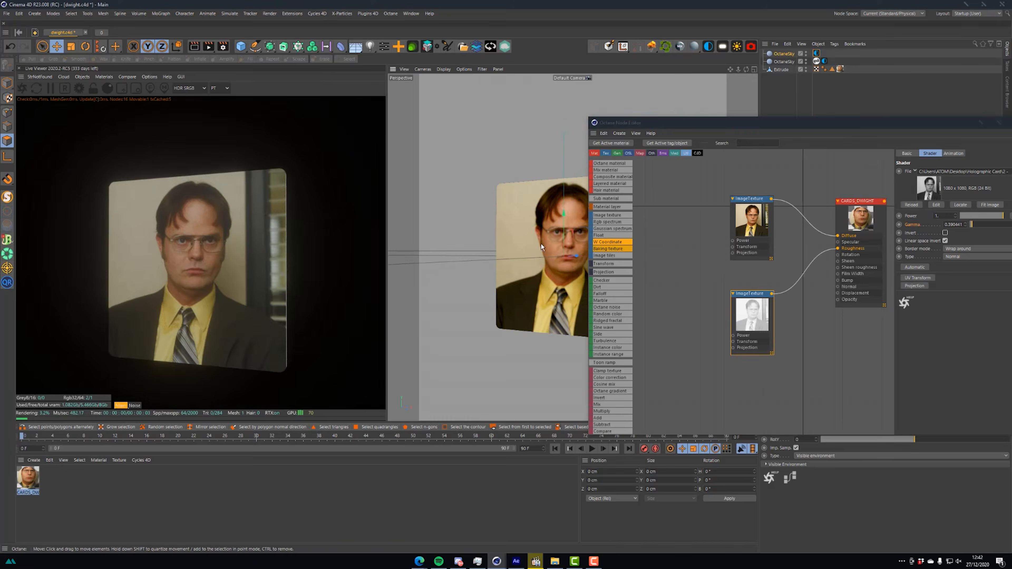
pyautogui.keyDown('alt'); pyautogui.moveTo(553, 242); pyautogui.dragTo(563, 236, button='right'); pyautogui.keyUp('alt')
pyautogui.keyDown('alt'); pyautogui.moveTo(563, 238); pyautogui.dragTo(637, 224); pyautogui.keyUp('alt')
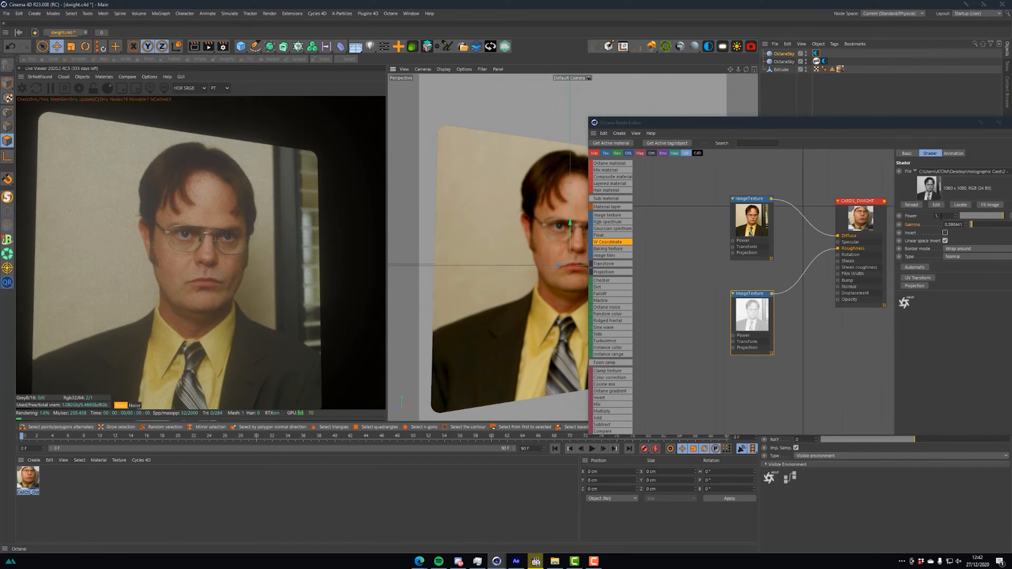
# Set the roughness ImageTexture's gamma to about 1.21 and check the reflections with the card at an angle.
pyautogui.moveTo(977, 226)
pyautogui.mouseDown()
pyautogui.moveTo(986, 227)
pyautogui.moveTo(976, 228)
pyautogui.mouseUp()
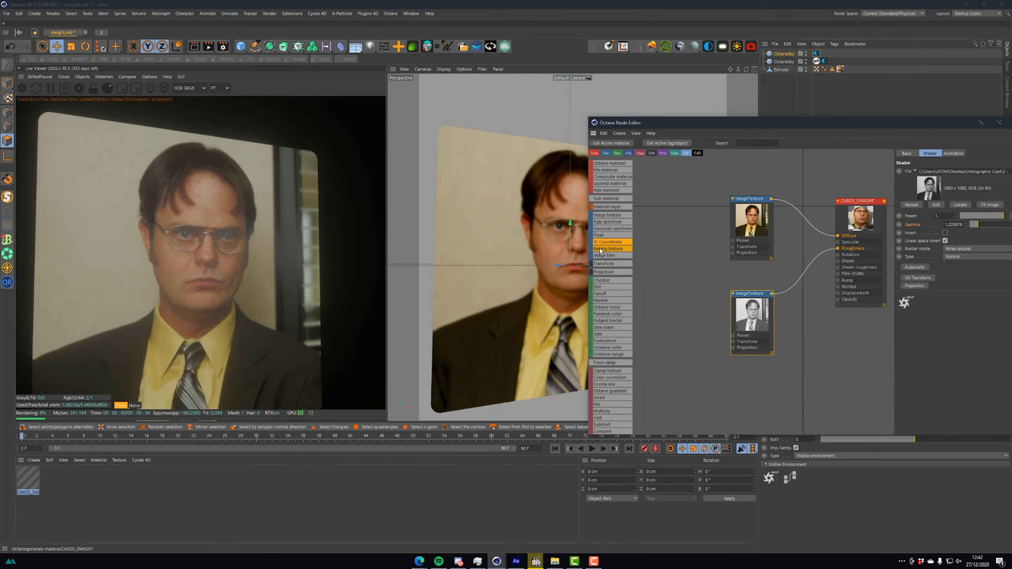
pyautogui.keyDown('alt'); pyautogui.moveTo(564, 249); pyautogui.dragTo(607, 227); pyautogui.keyUp('alt')
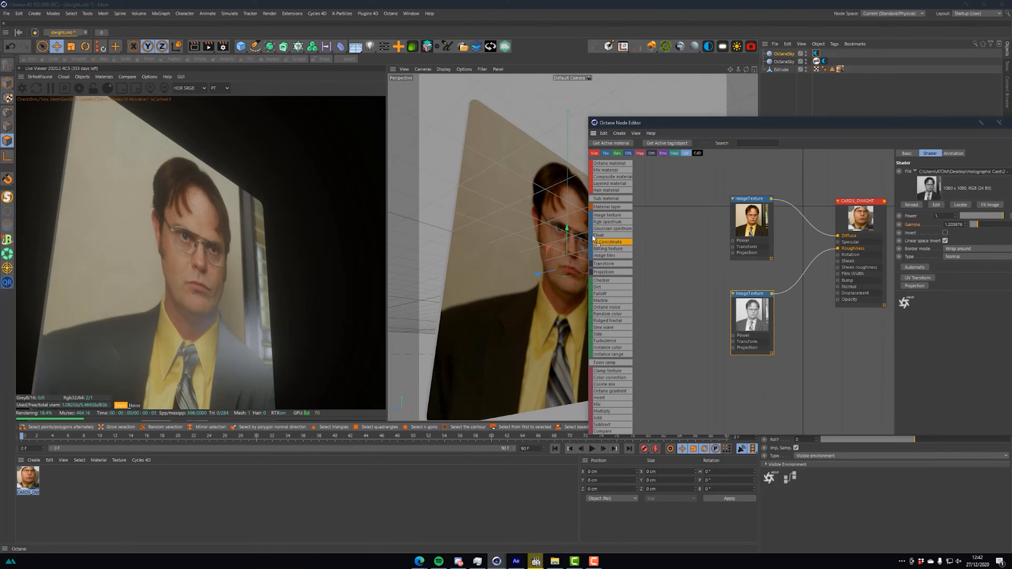
pyautogui.moveTo(551, 243)
pyautogui.keyDown('alt'); pyautogui.mouseDown()
pyautogui.moveTo(548, 262)
pyautogui.moveTo(554, 255)
pyautogui.mouseUp(); pyautogui.keyUp('alt')
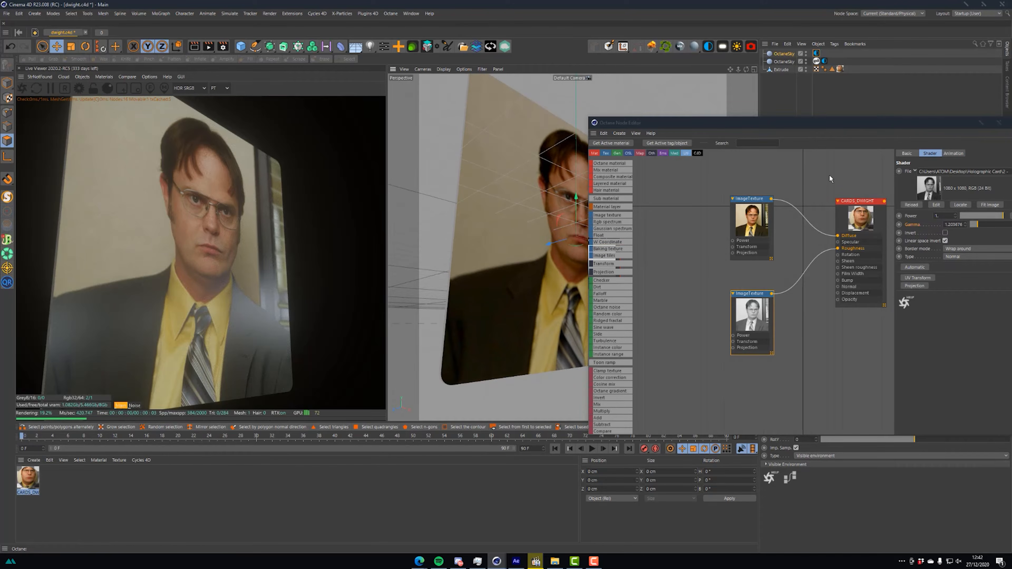
pyautogui.moveTo(810, 124); pyautogui.dragTo(728, 105)
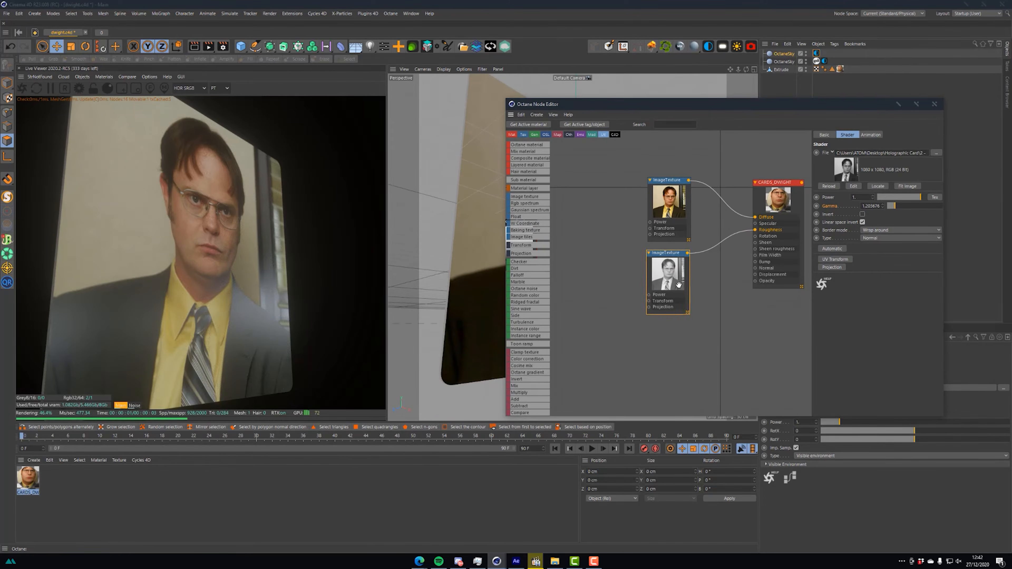
# Add a new image texture node connected to the card material's Film Width input.
pyautogui.keyDown('alt'); pyautogui.moveTo(468, 277); pyautogui.dragTo(467, 277); pyautogui.keyUp('alt')
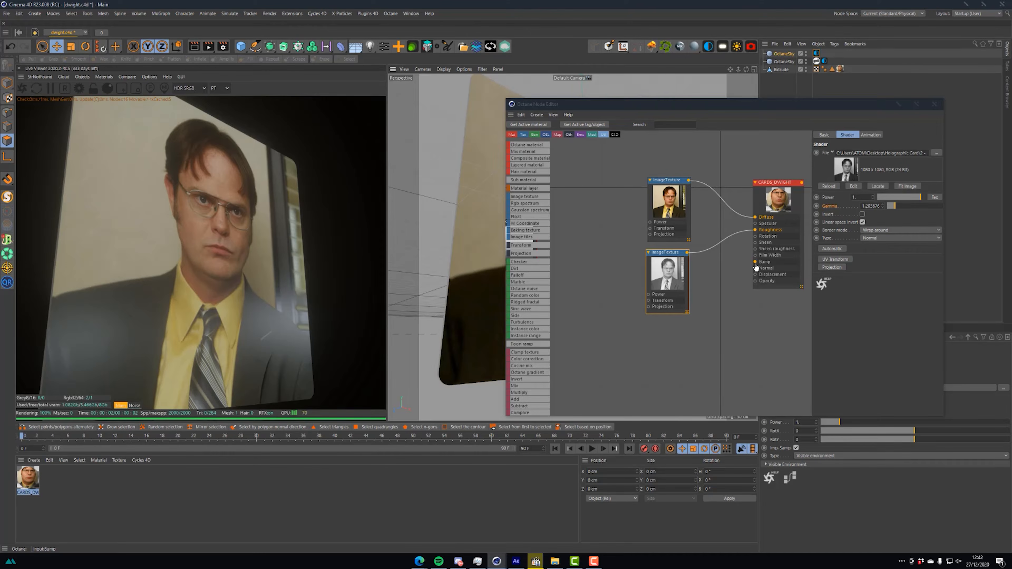
pyautogui.click(757, 258)
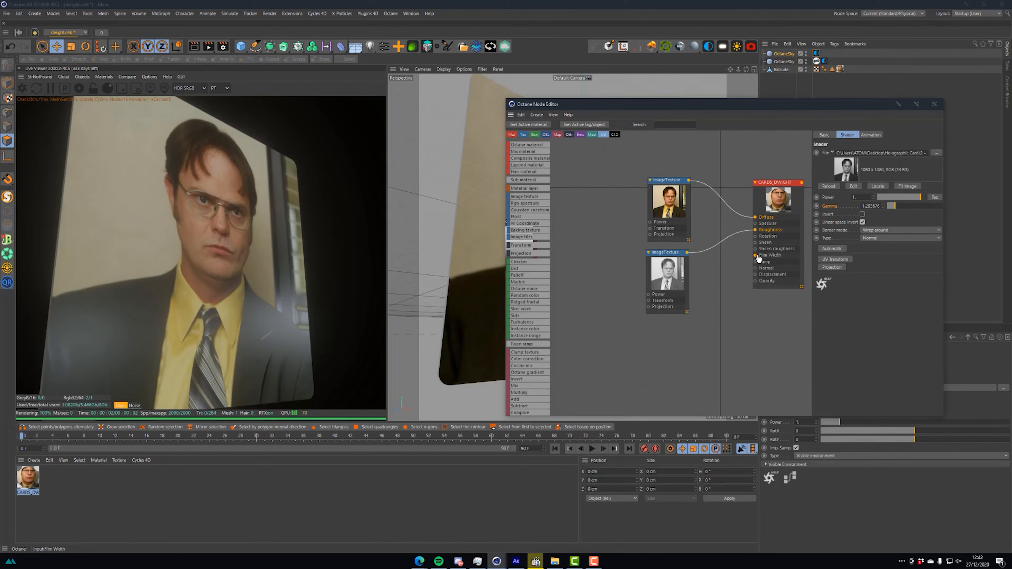
pyautogui.moveTo(725, 288); pyautogui.dragTo(759, 259)
pyautogui.moveTo(729, 304); pyautogui.dragTo(678, 356)
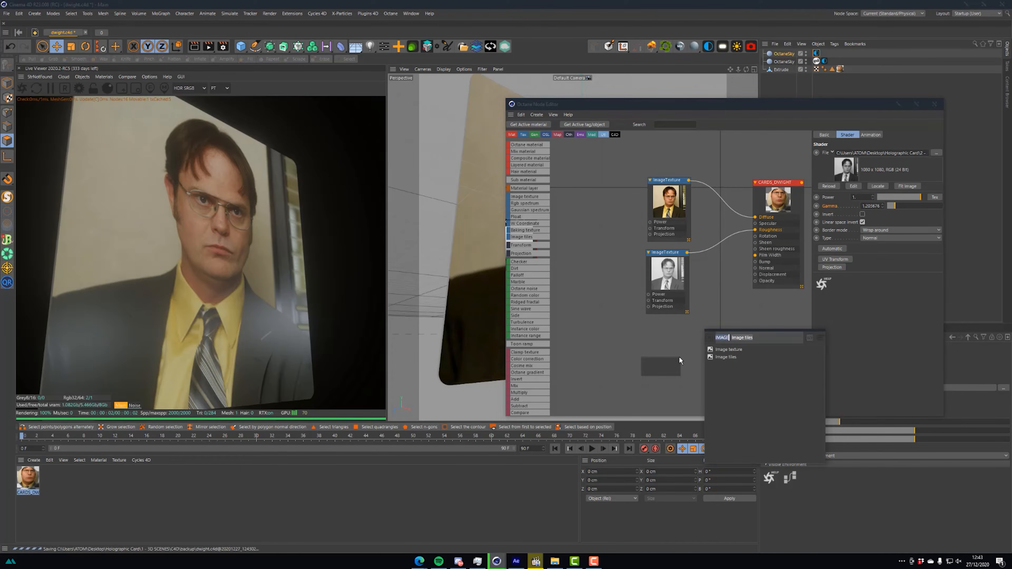
pyautogui.write('IMAGE')
pyautogui.click(724, 351)
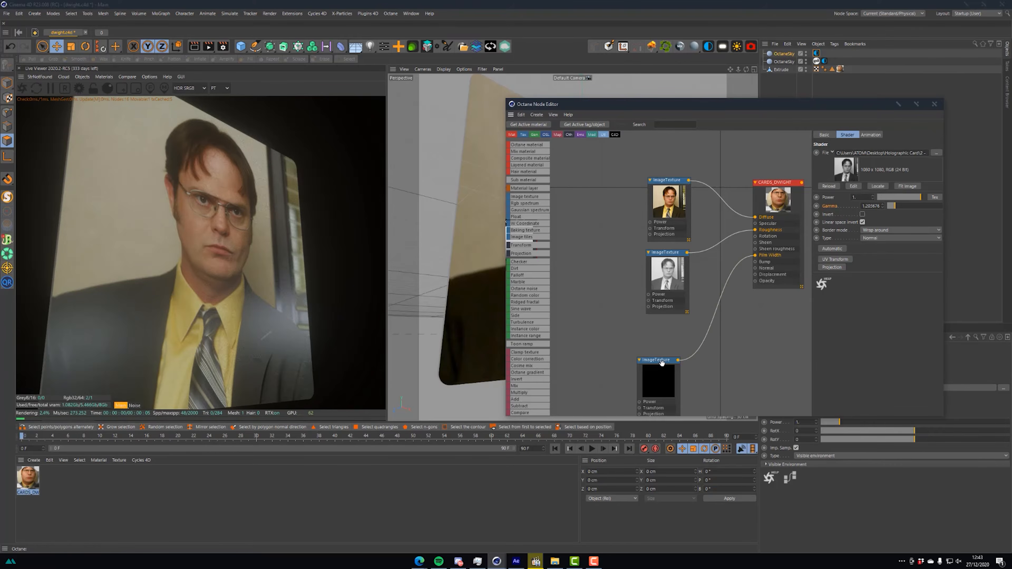
# Load DWIGHT_ROUGH.jpg into the film width ImageTexture without copying it to the project location, and align the node beneath the roughness texture.
pyautogui.click(936, 153)
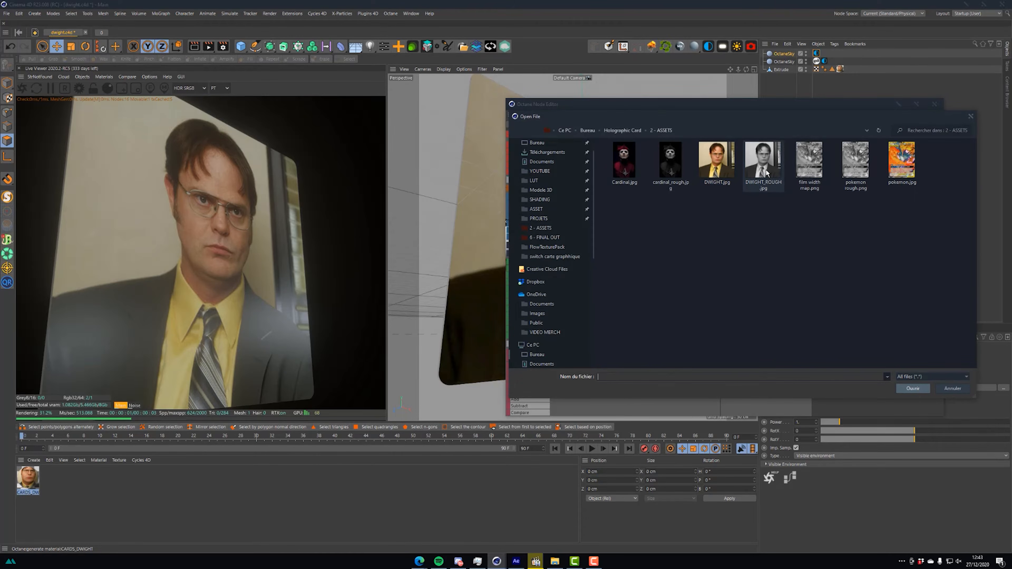
pyautogui.doubleClick(763, 161)
pyautogui.click(557, 315)
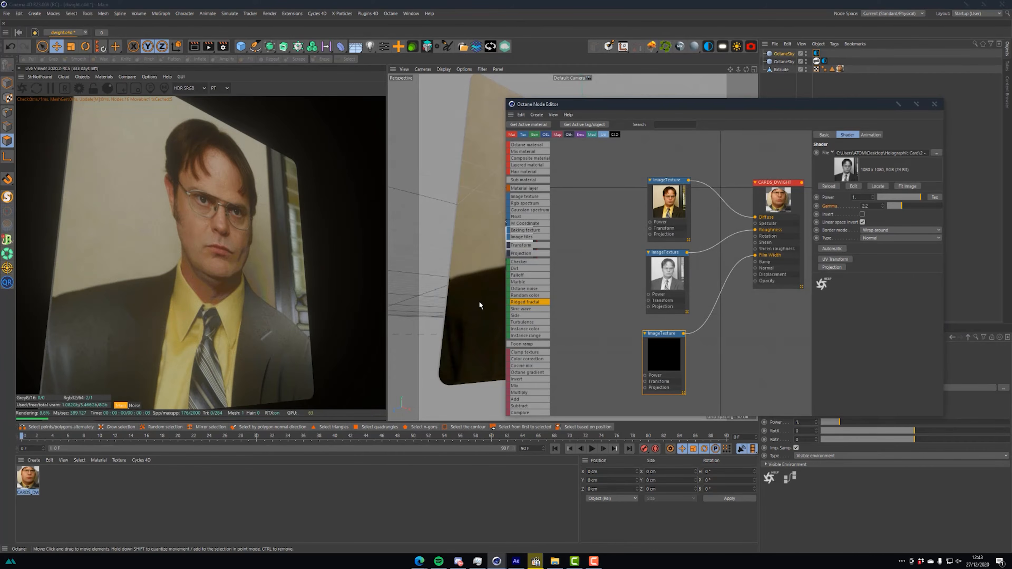
pyautogui.keyDown('alt'); pyautogui.moveTo(477, 296); pyautogui.dragTo(487, 295); pyautogui.keyUp('alt')
pyautogui.scroll(5, 459, 301)
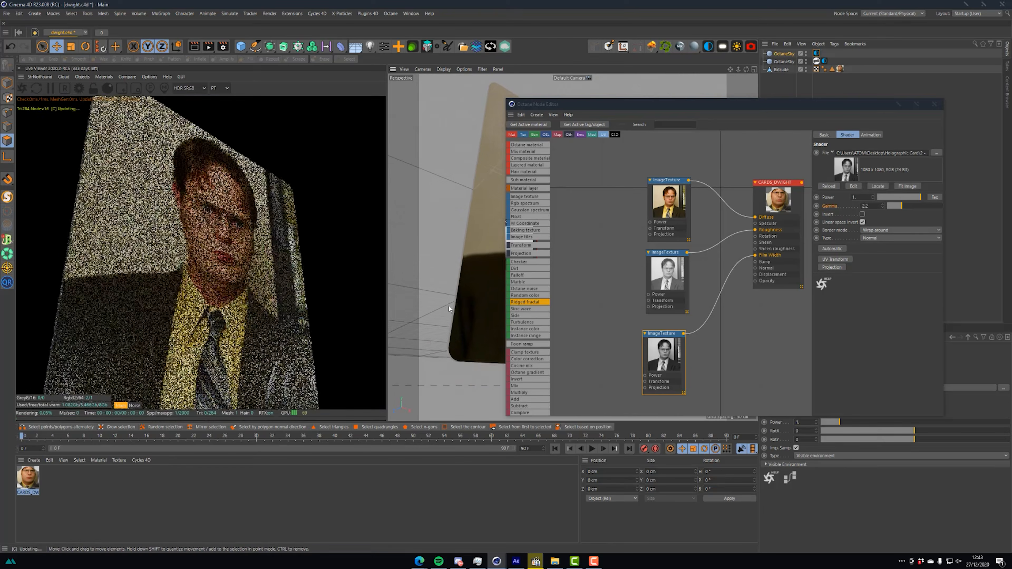
pyautogui.scroll(2, 449, 317)
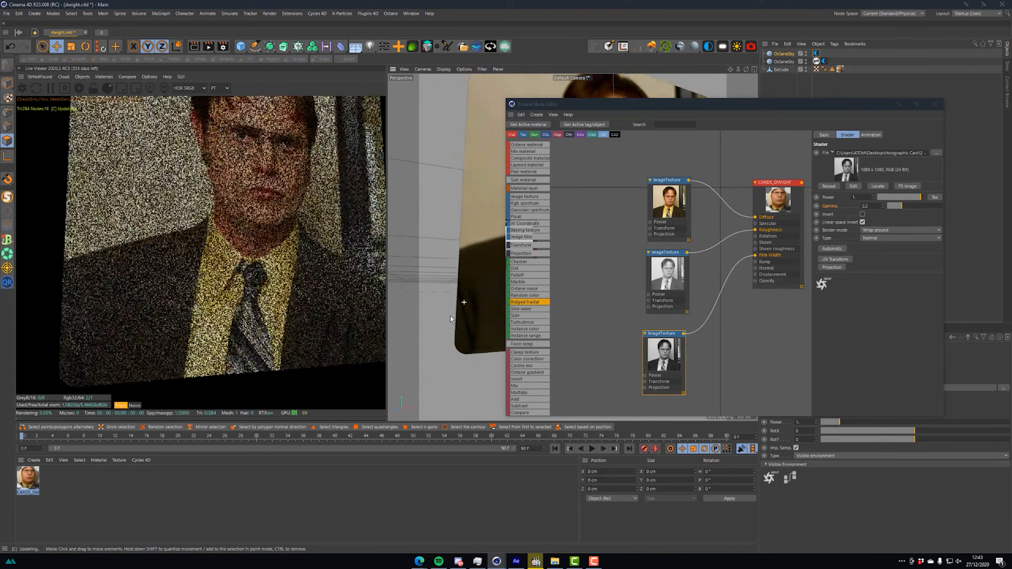
pyautogui.click(664, 356)
pyautogui.moveTo(665, 356); pyautogui.dragTo(673, 346)
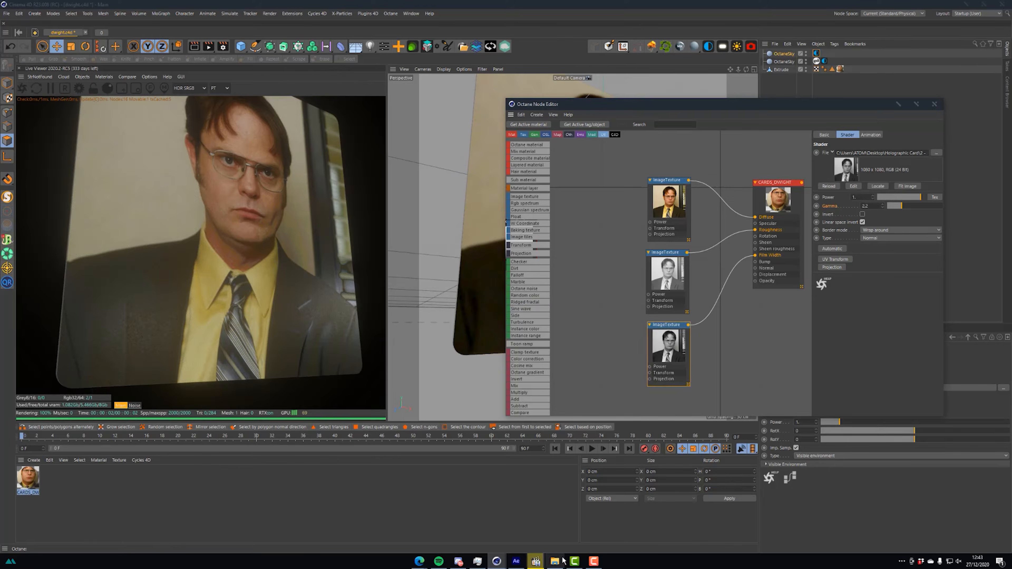
# Watch the rotating card video from the 6 - FINAL OUT folder as a reference for the holographic effect, and close the player.
pyautogui.click(536, 561)
pyautogui.click(555, 561)
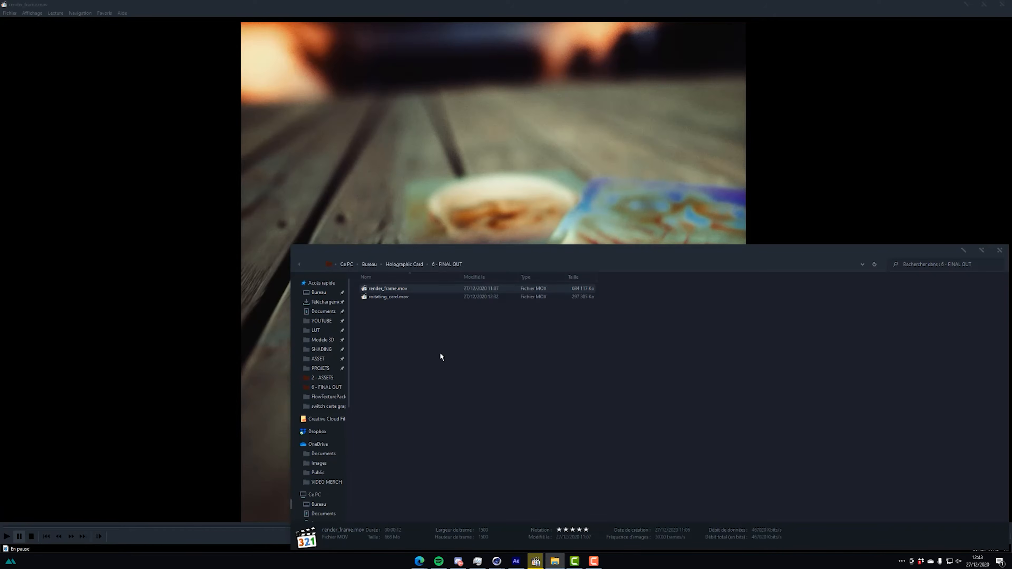
pyautogui.moveTo(398, 297); pyautogui.dragTo(382, 165)
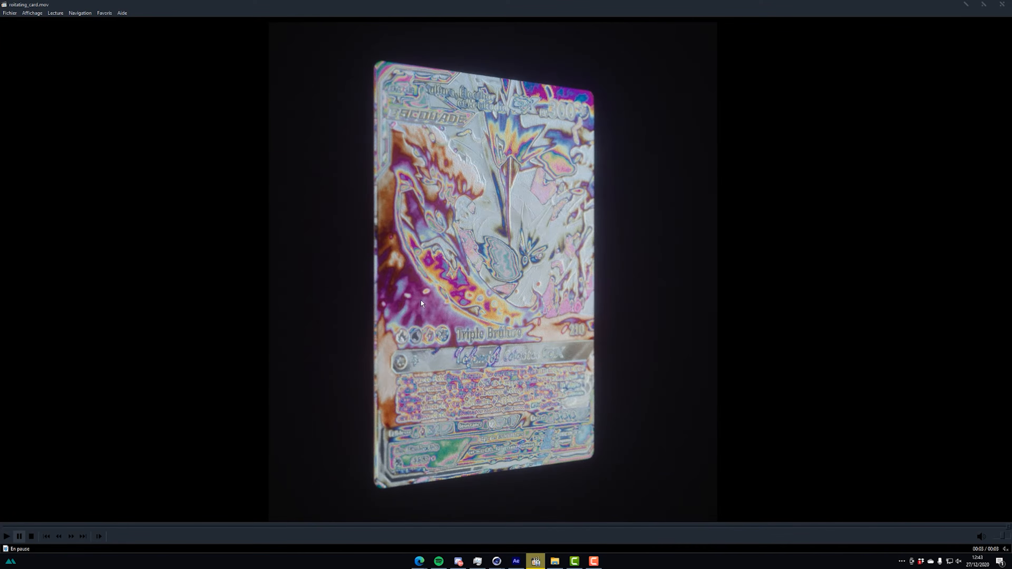
pyautogui.click(396, 273)
pyautogui.click(1003, 5)
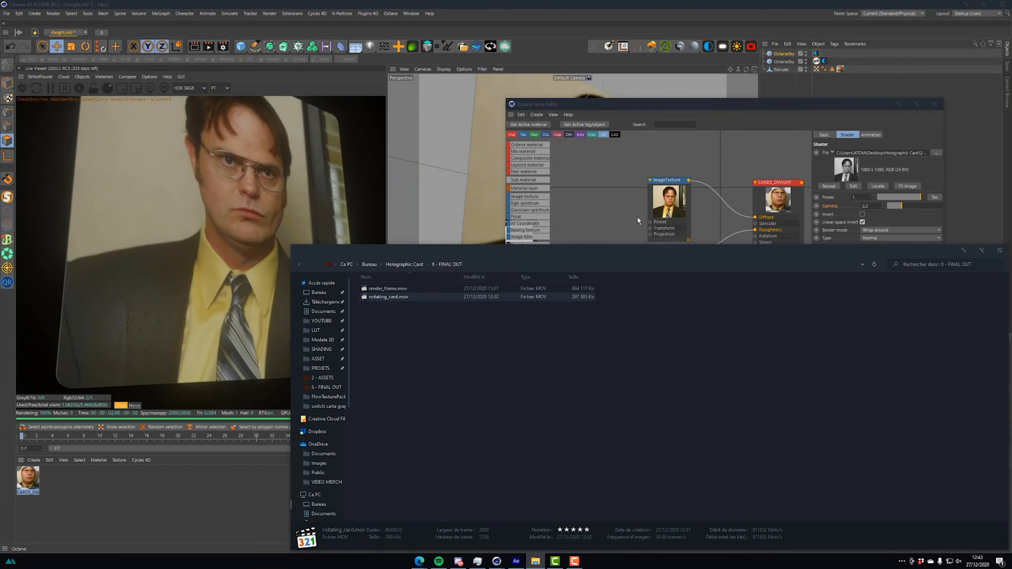
# Set the film width ImageTexture's gamma to about 1.49 and inspect the blue reflection on the jacket up close.
pyautogui.click(614, 228)
pyautogui.moveTo(893, 206); pyautogui.dragTo(898, 210)
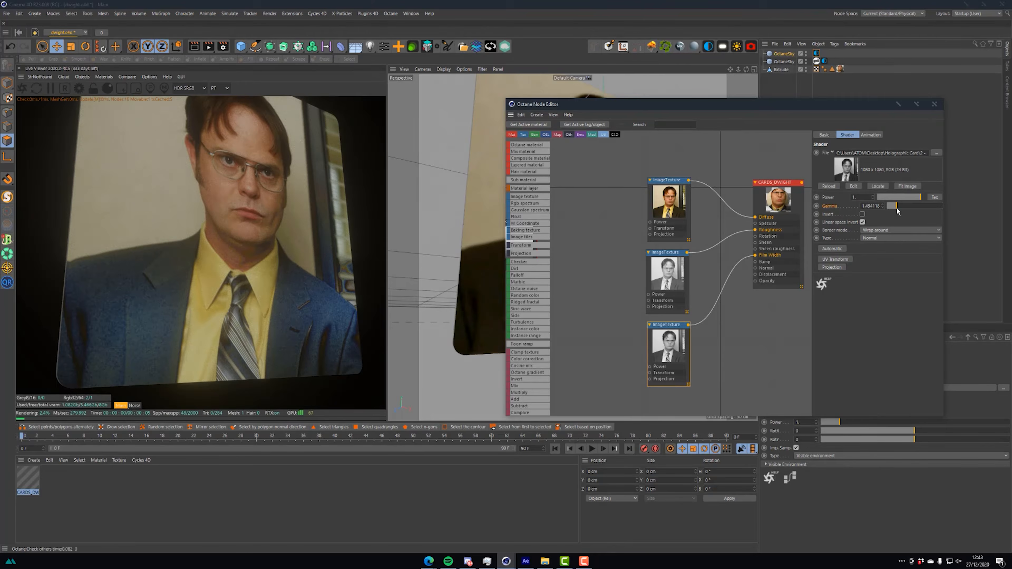
pyautogui.scroll(5, 477, 288)
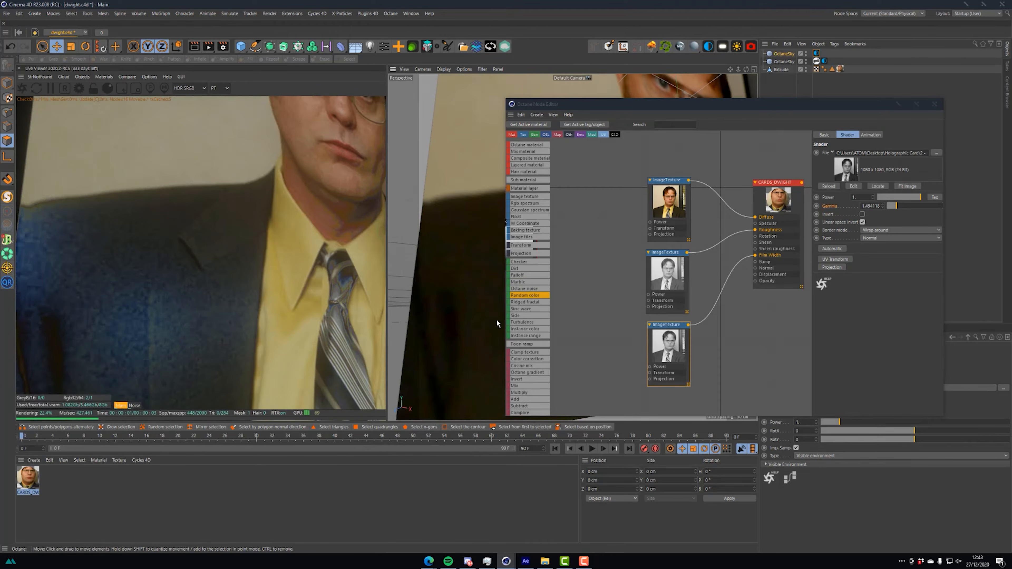
pyautogui.scroll(3, 476, 313)
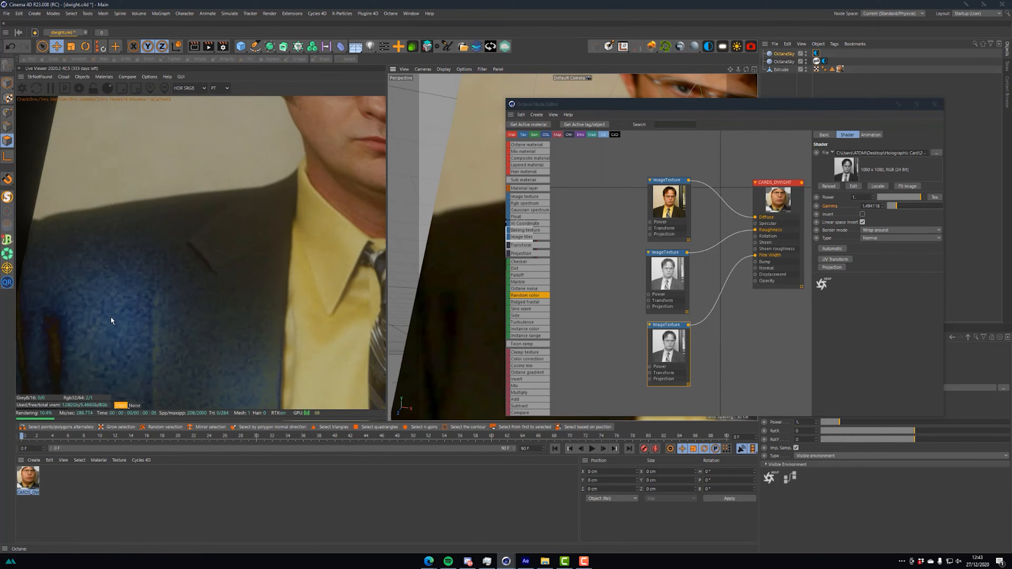
pyautogui.scroll(-2, 98, 318)
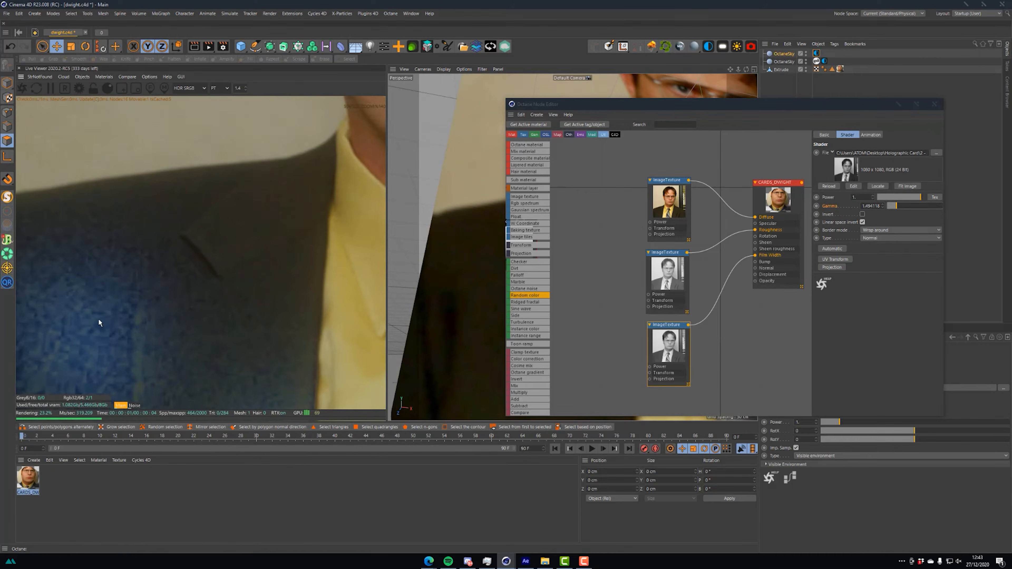
pyautogui.moveTo(98, 318); pyautogui.dragTo(213, 249, button='middle')
pyautogui.moveTo(292, 222); pyautogui.dragTo(199, 301, button='middle')
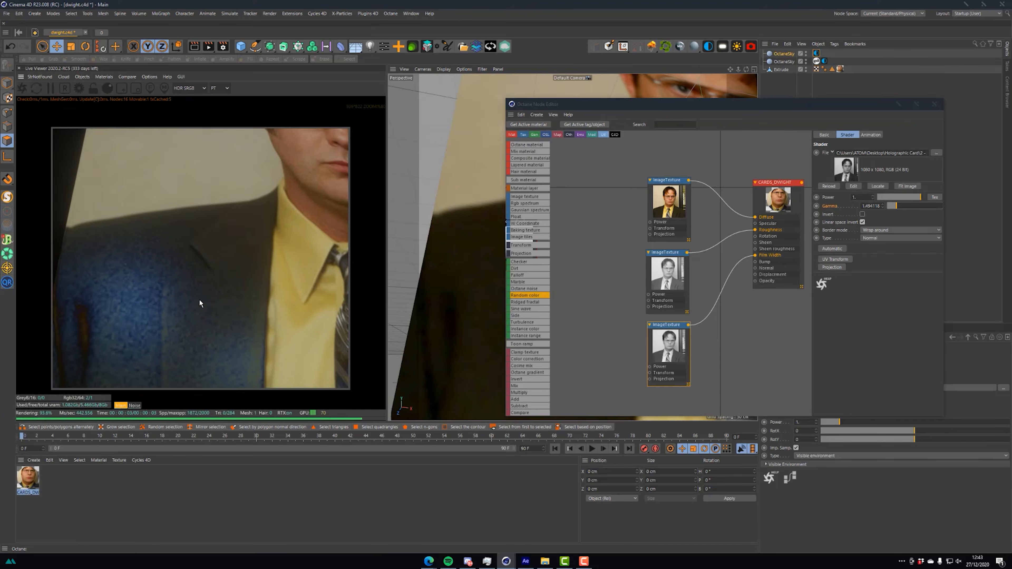
pyautogui.scroll(-1, 215, 290)
pyautogui.scroll(1, 216, 290)
pyautogui.moveTo(451, 311)
pyautogui.keyDown('alt'); pyautogui.mouseDown()
pyautogui.moveTo(476, 306)
pyautogui.moveTo(454, 315)
pyautogui.mouseUp(); pyautogui.keyUp('alt')
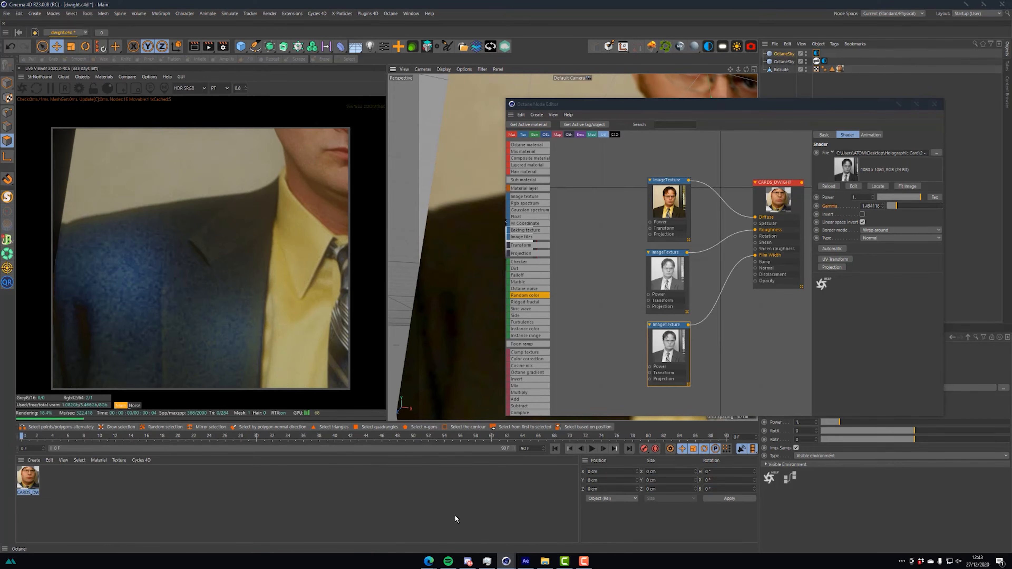
# Open after blur.png from the Holographic Card project's 7 - PROCESS folder, view the render and close it.
pyautogui.click(544, 560)
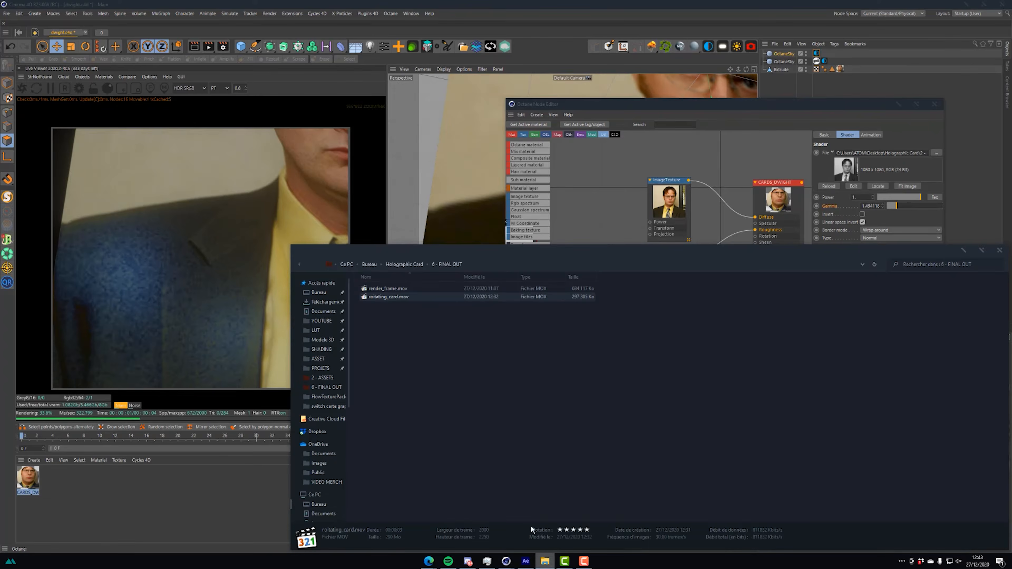
pyautogui.click(408, 264)
pyautogui.doubleClick(383, 338)
pyautogui.click(382, 298)
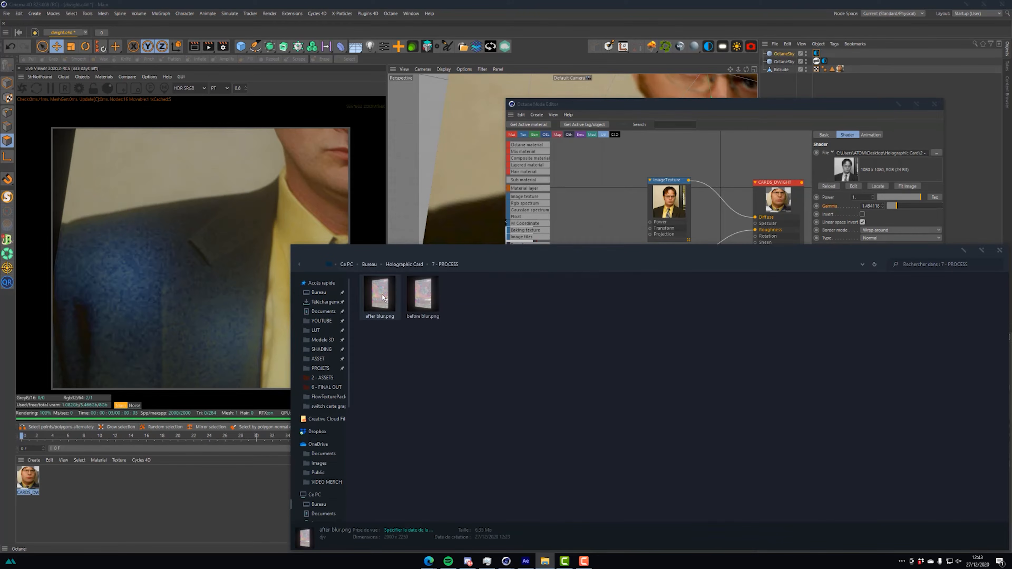
pyautogui.press('Return')
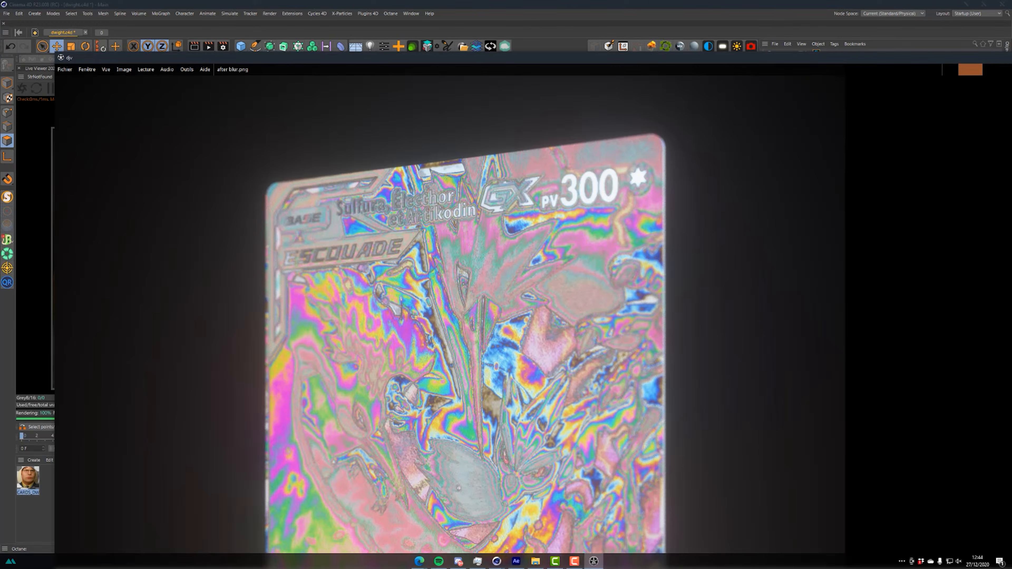
pyautogui.hotkey('alt', 'F4')
# Open before blur.png and examine the grain in the holographic colours at several zoom levels.
pyautogui.click(412, 297)
pyautogui.press('Return')
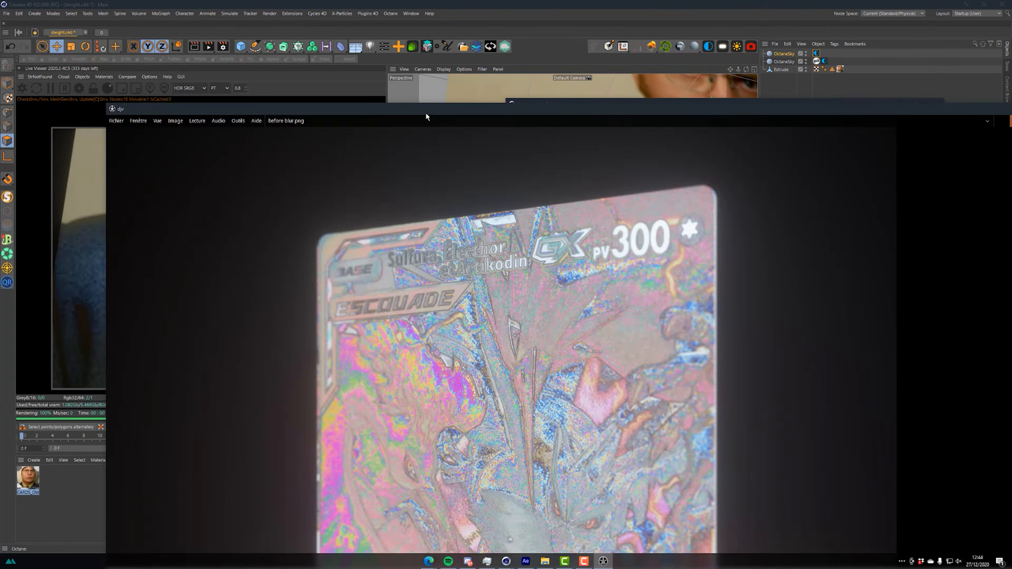
pyautogui.moveTo(426, 112); pyautogui.dragTo(407, 2)
pyautogui.scroll(-2, 438, 282)
pyautogui.moveTo(407, 335); pyautogui.dragTo(457, 221, button='middle')
pyautogui.scroll(2, 457, 222)
pyautogui.moveTo(460, 174); pyautogui.dragTo(487, 259, button='middle')
pyautogui.scroll(2, 488, 259)
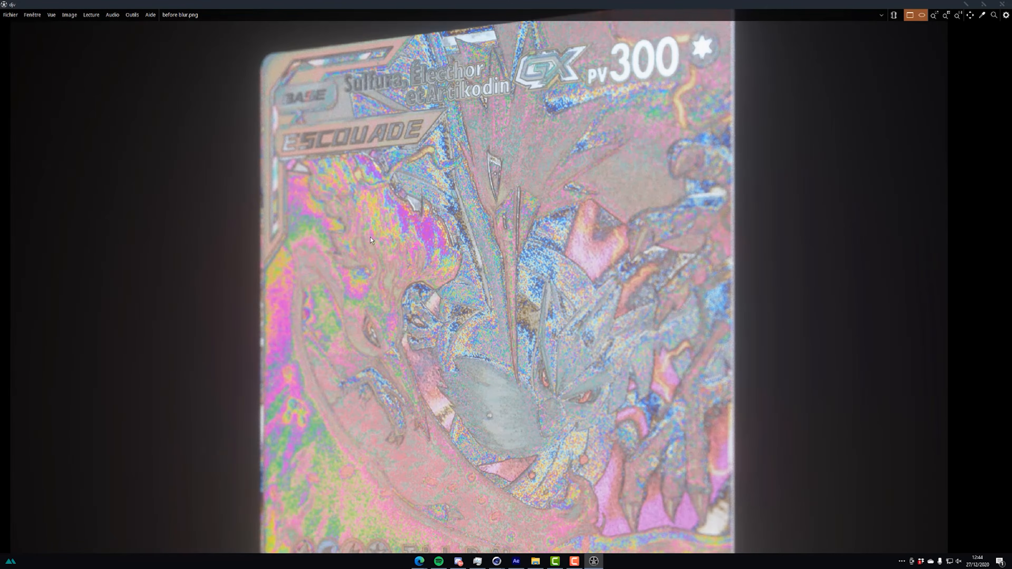
pyautogui.scroll(2, 510, 292)
pyautogui.moveTo(480, 277); pyautogui.dragTo(442, 318, button='middle')
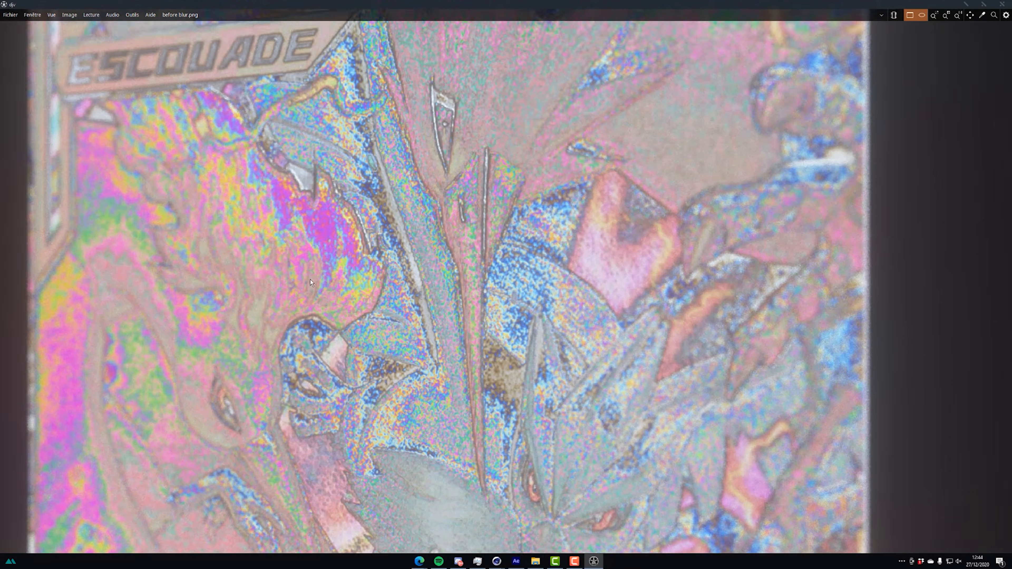
pyautogui.scroll(1, 472, 264)
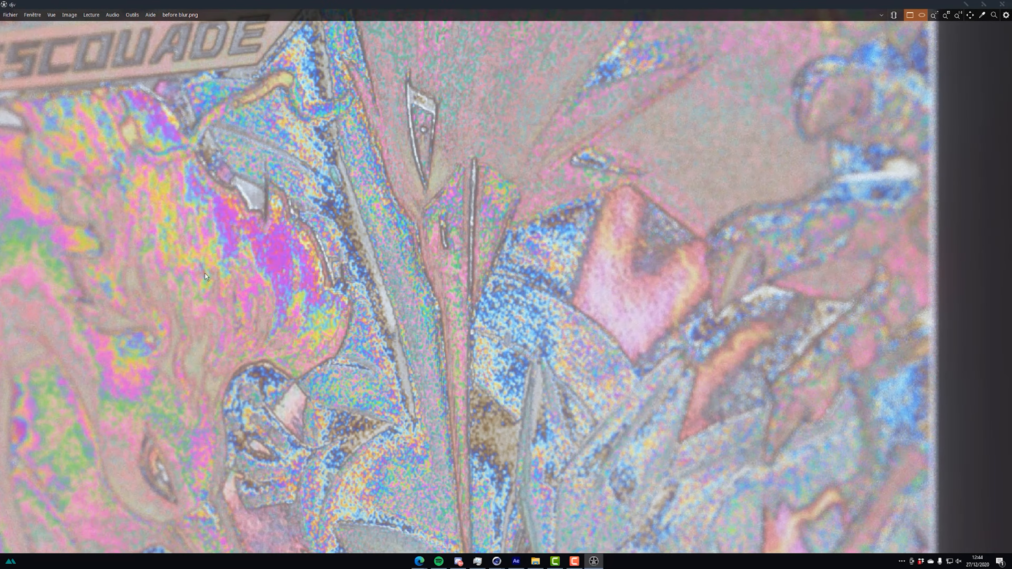
pyautogui.scroll(-3, 335, 232)
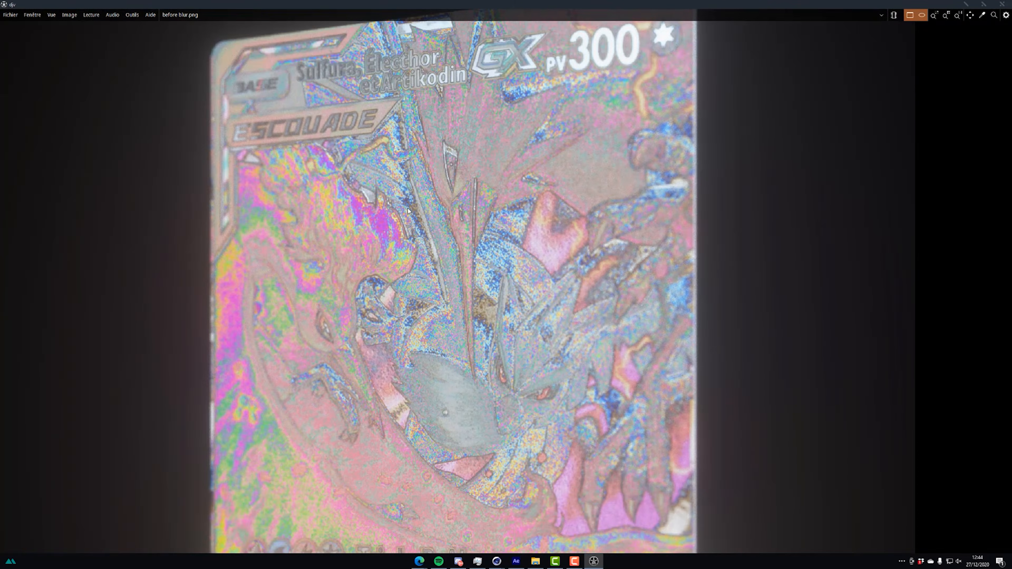
pyautogui.scroll(3, 367, 254)
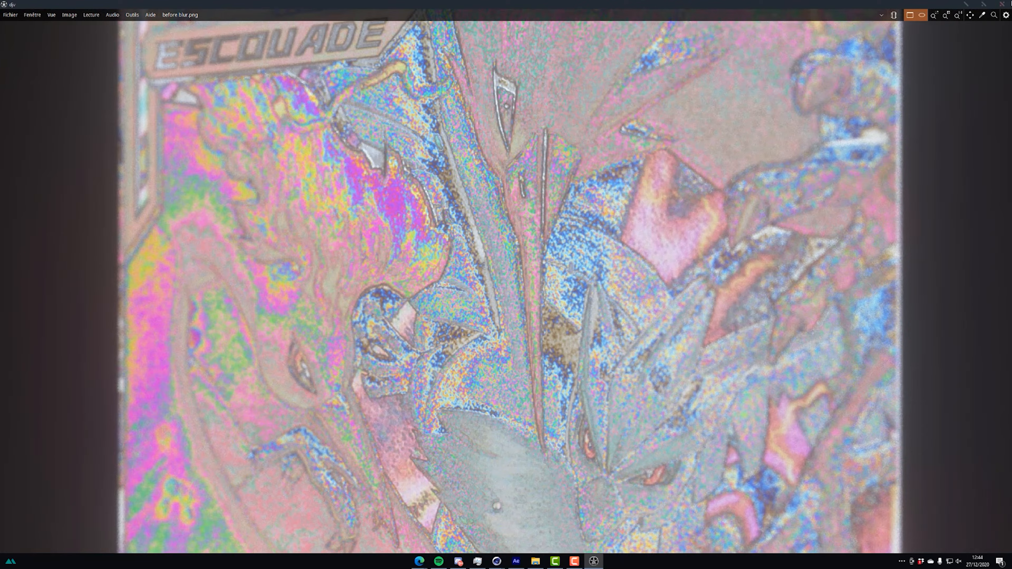
# Reopen after blur.png and examine the same card details up close for comparison with the unblurred version.
pyautogui.click(1001, 4)
pyautogui.doubleClick(384, 304)
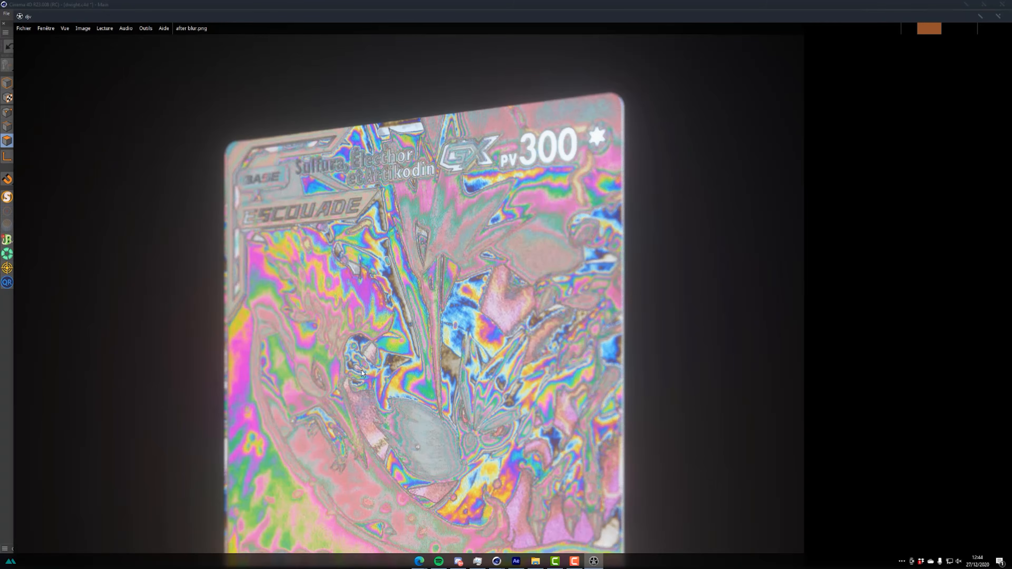
pyautogui.moveTo(361, 371); pyautogui.dragTo(454, 291, button='middle')
pyautogui.scroll(2, 454, 291)
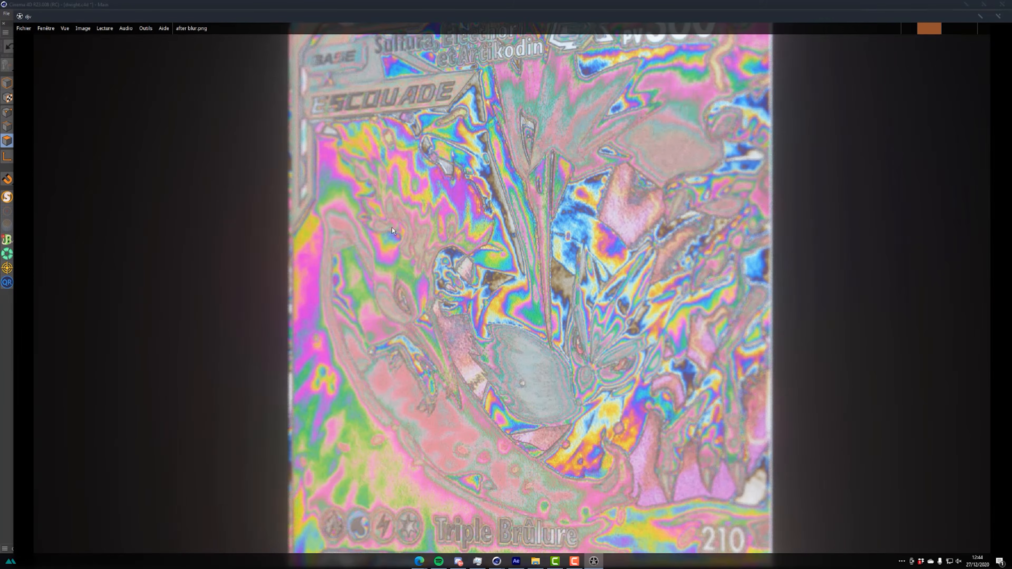
pyautogui.scroll(3, 515, 307)
pyautogui.moveTo(537, 161); pyautogui.dragTo(491, 267, button='middle')
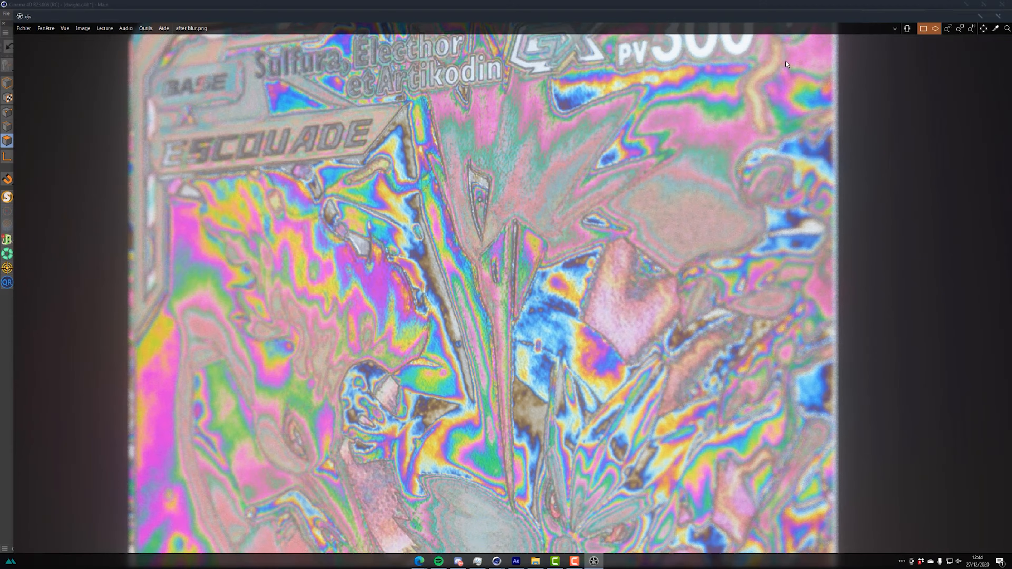
pyautogui.click(998, 16)
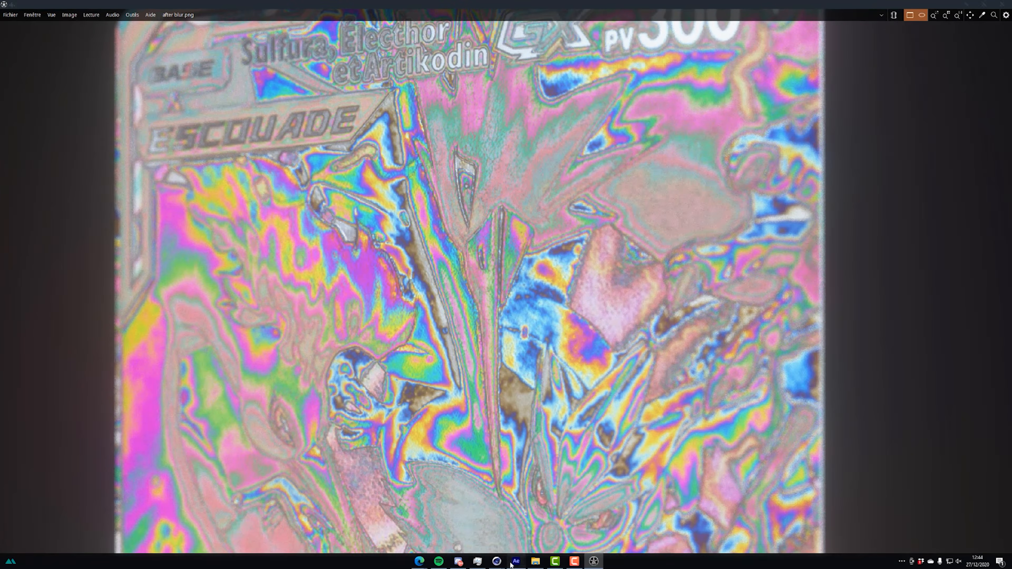
# Switch to After Effects and apply the Compound Blur effect to the tinted DWIGHT.jpg layer.
pyautogui.click(512, 562)
pyautogui.hotkey('ctrl', 'space')
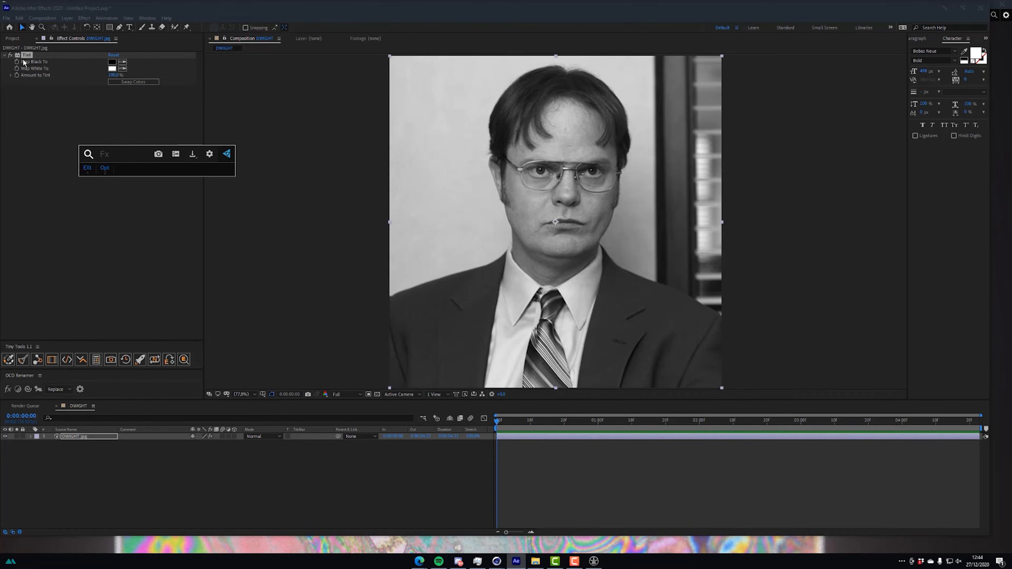
pyautogui.write('COMOP')
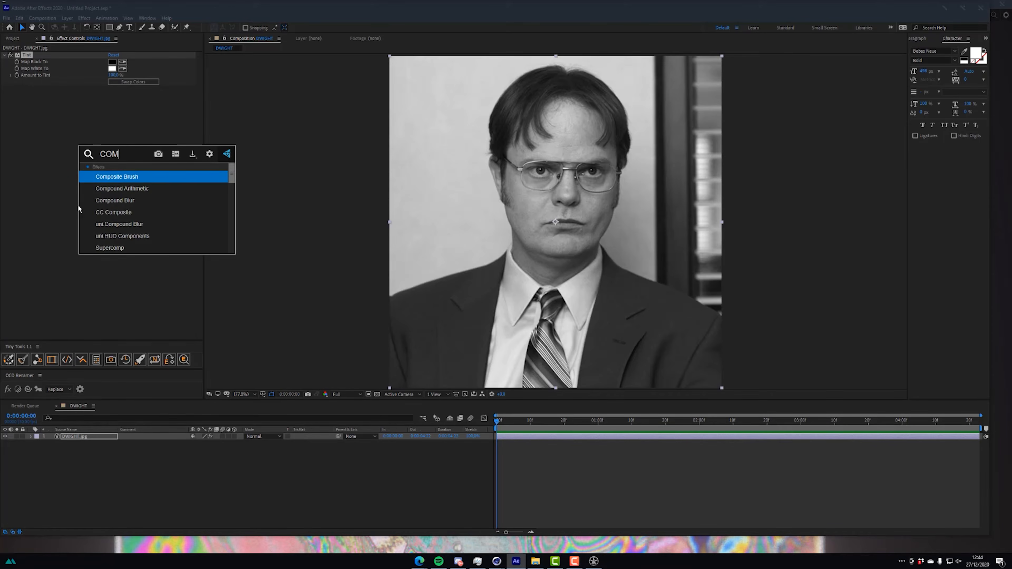
pyautogui.press('BackSpace')
pyautogui.press('BackSpace')
pyautogui.write('POUN')
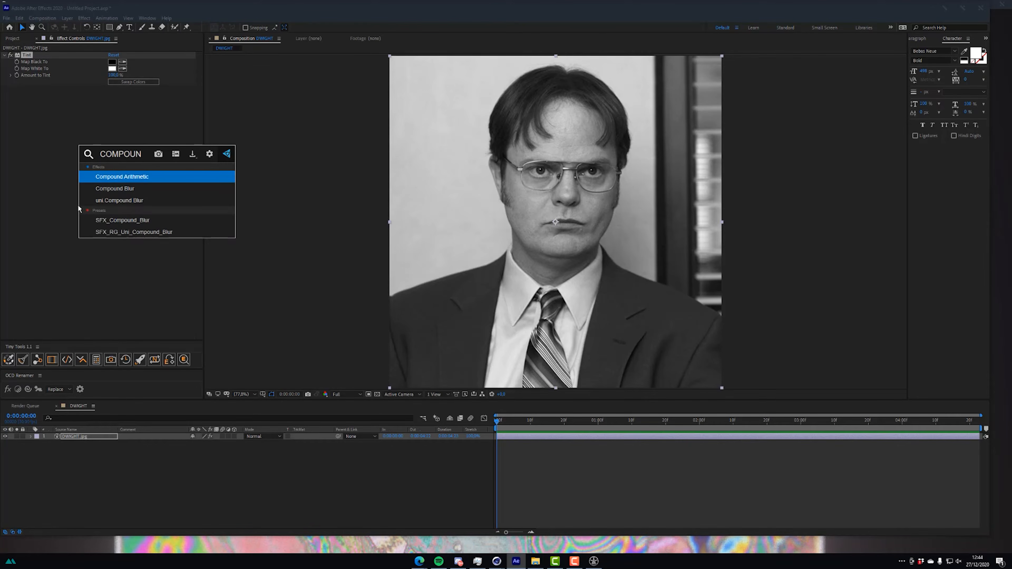
pyautogui.press('Down')
pyautogui.press('Return')
pyautogui.press('capslock')
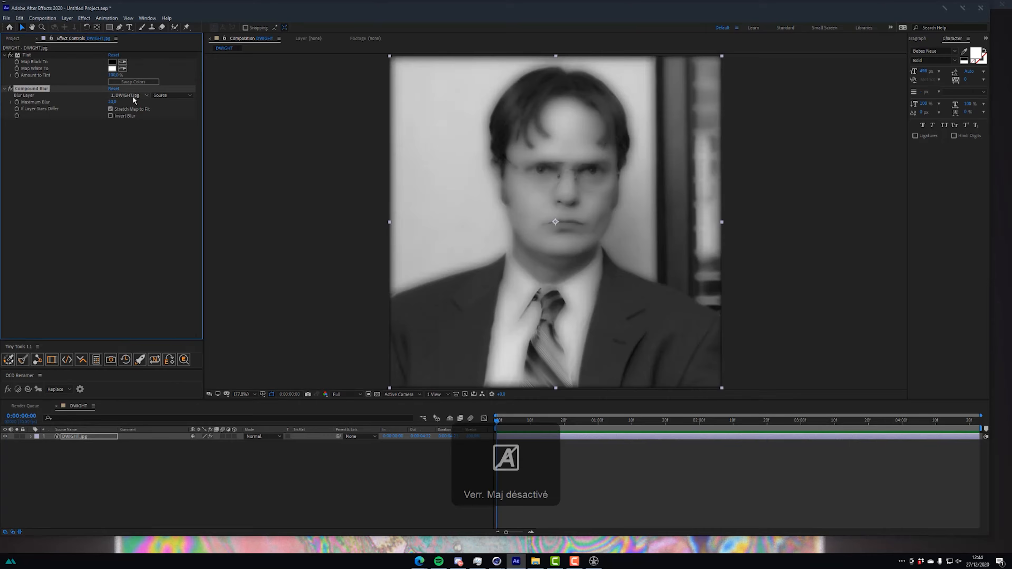
# Set the Compound Blur's maximum blur to 10, checking the softened facial detail up close.
pyautogui.moveTo(112, 102); pyautogui.dragTo(96, 103)
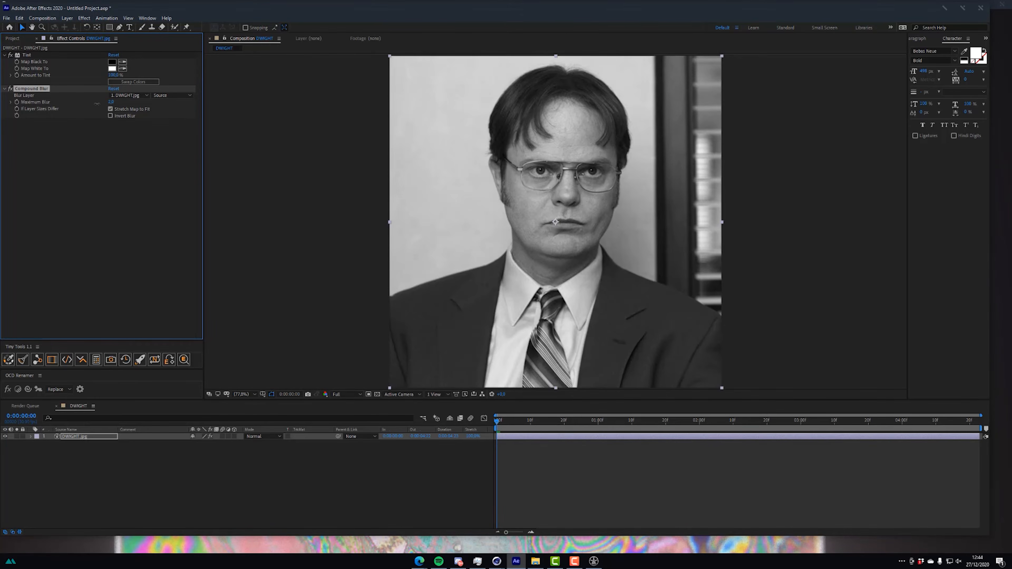
pyautogui.press('.')
pyautogui.press('.')
pyautogui.press('.')
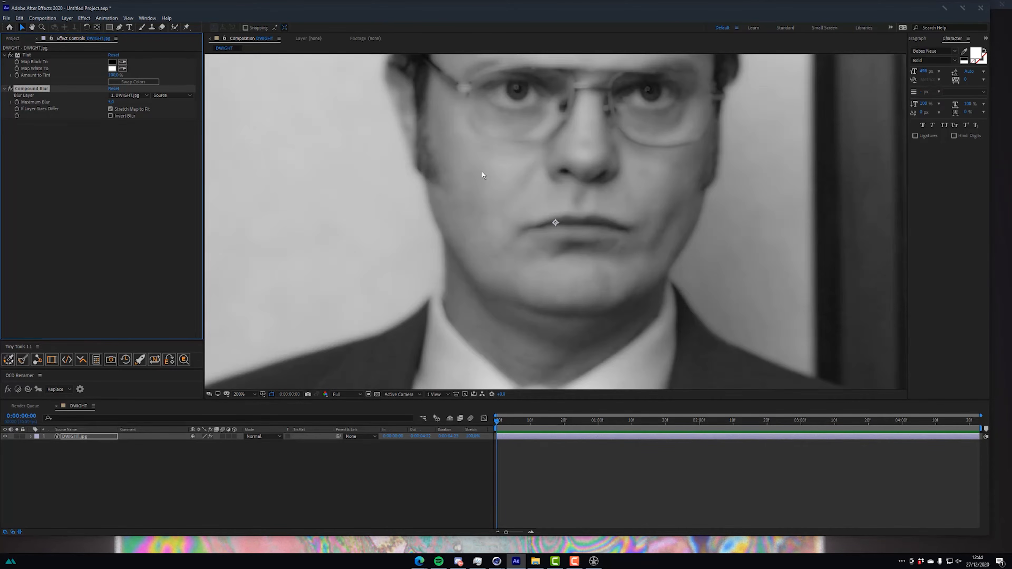
pyautogui.press(',')
pyautogui.press(',')
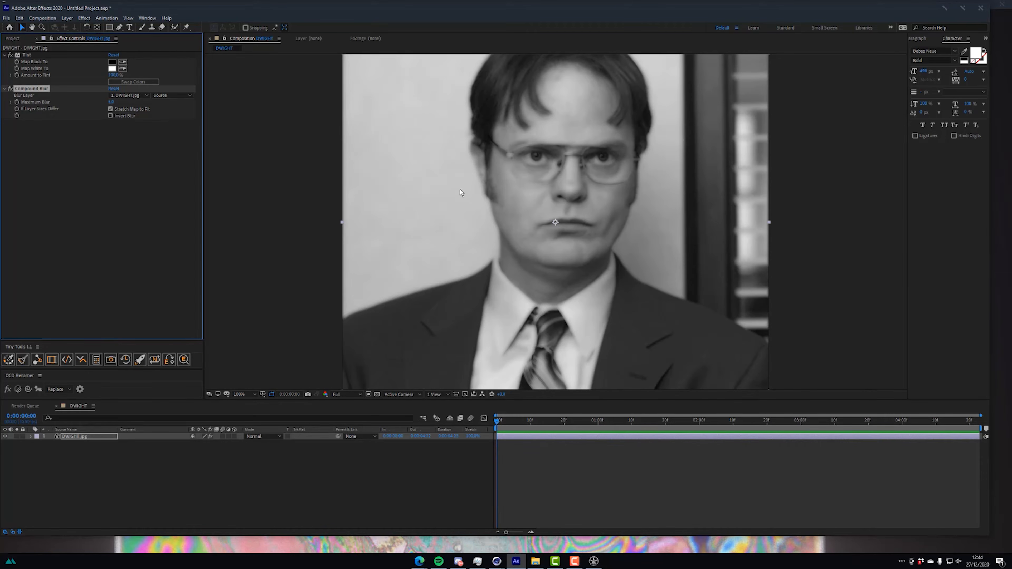
pyautogui.write('10')
pyautogui.press('Return')
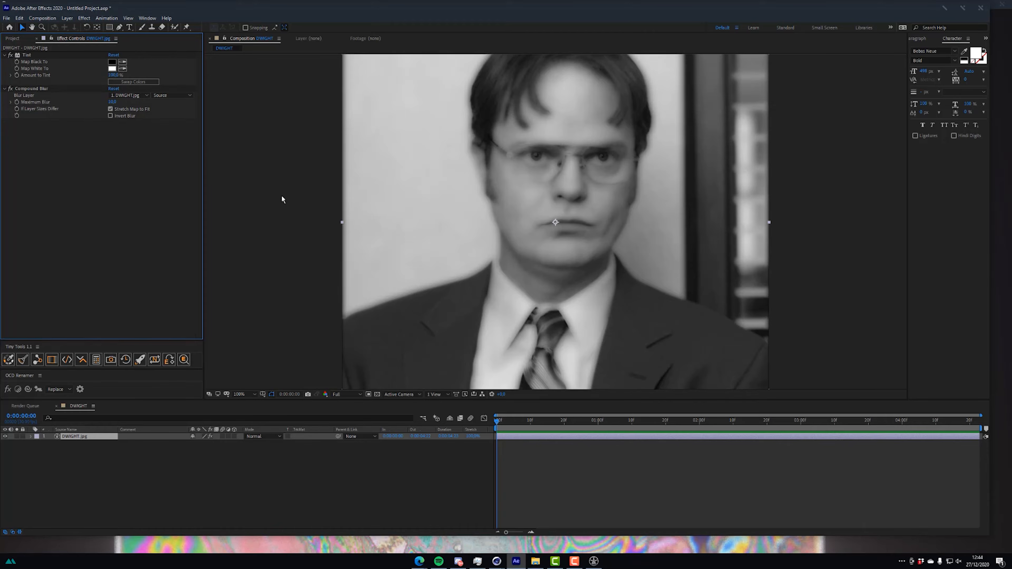
# Try a Levels effect on the blurred DWIGHT.jpg layer, adjust its input range and remove the effect.
pyautogui.hotkey('ctrl', 'space')
pyautogui.write('lev')
pyautogui.press('Return')
pyautogui.moveTo(24, 168)
pyautogui.mouseDown()
pyautogui.moveTo(34, 169)
pyautogui.moveTo(17, 169)
pyautogui.mouseUp()
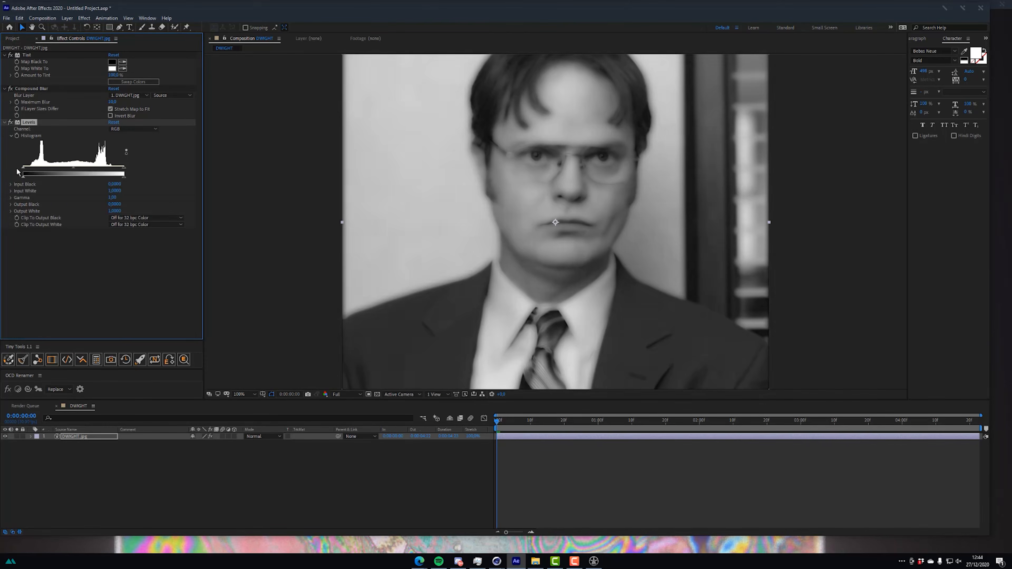
pyautogui.moveTo(124, 168); pyautogui.dragTo(83, 166)
pyautogui.click(86, 166)
pyautogui.press('Delete')
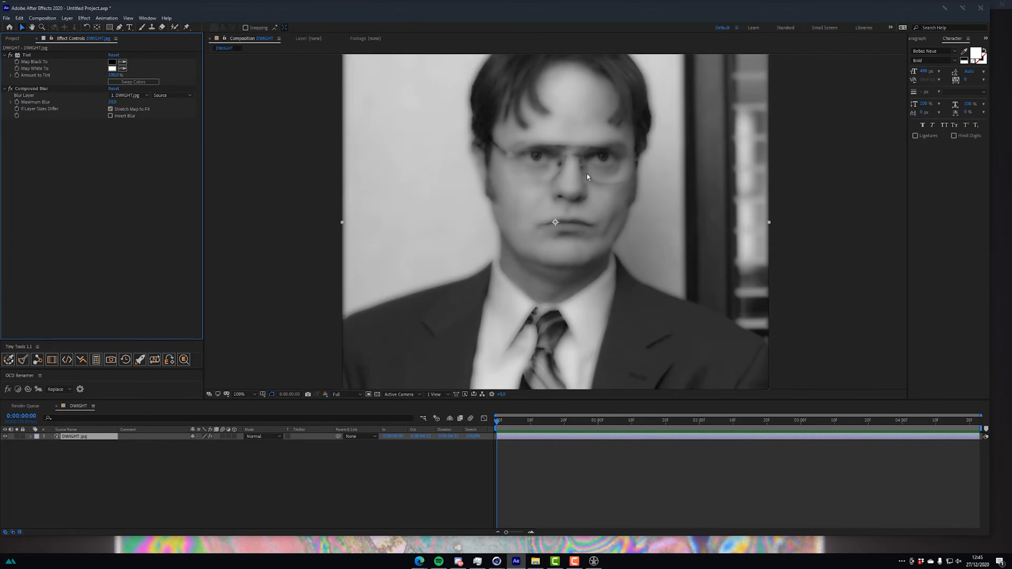
# Save the blurred frame as a JPG named DWIGHT_filmholo.jpg in the project's 2 - ASSETS folder.
pyautogui.hotkey('ctrl', 'space')
pyautogui.click(622, 151)
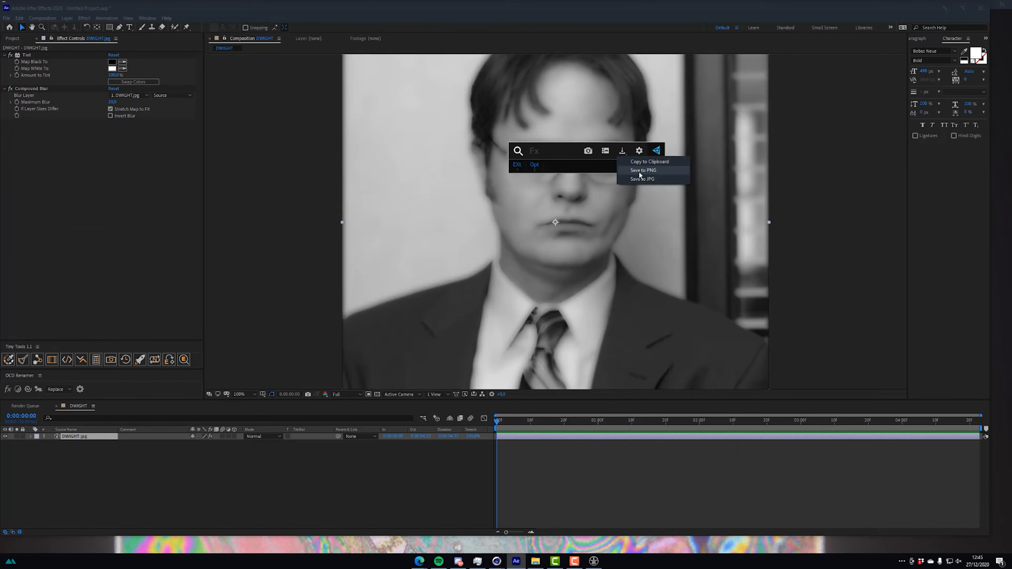
pyautogui.click(642, 179)
pyautogui.click(223, 78)
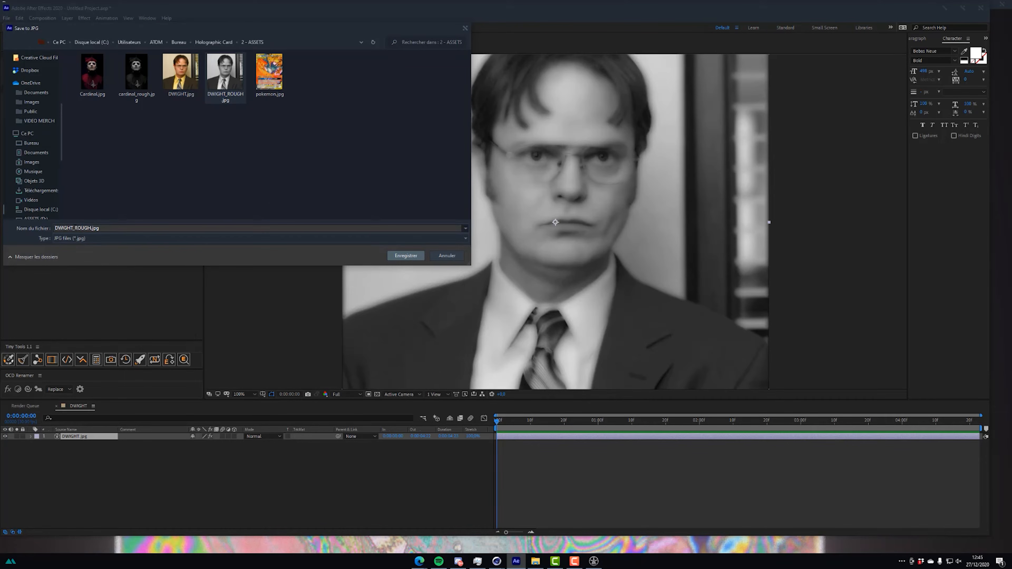
pyautogui.write('filmh')
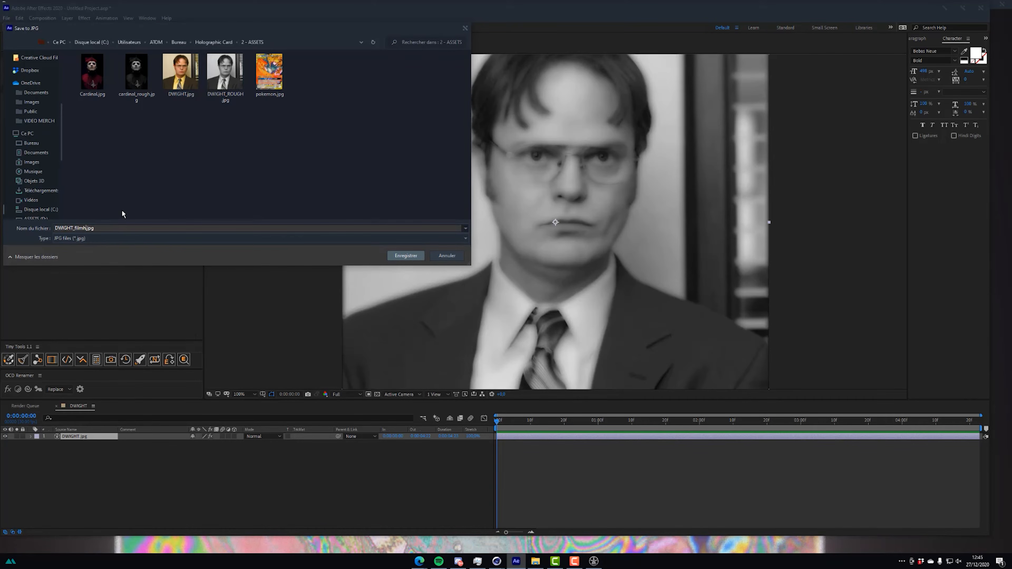
pyautogui.press('Return')
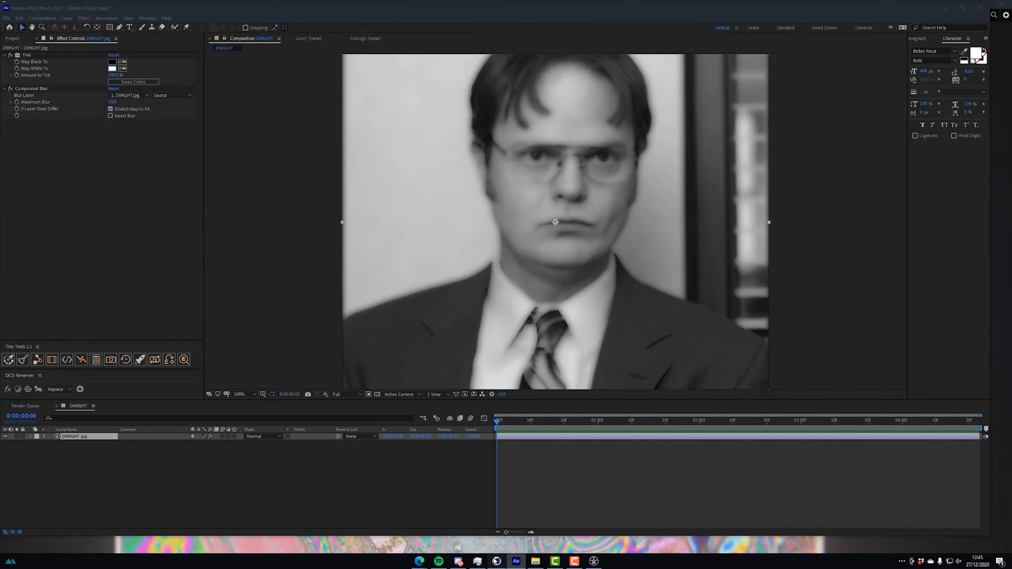
# Switch to Cinema 4D and select the image texture node that feeds the card material's Film Width.
pyautogui.moveTo(496, 561)
pyautogui.click(440, 531)
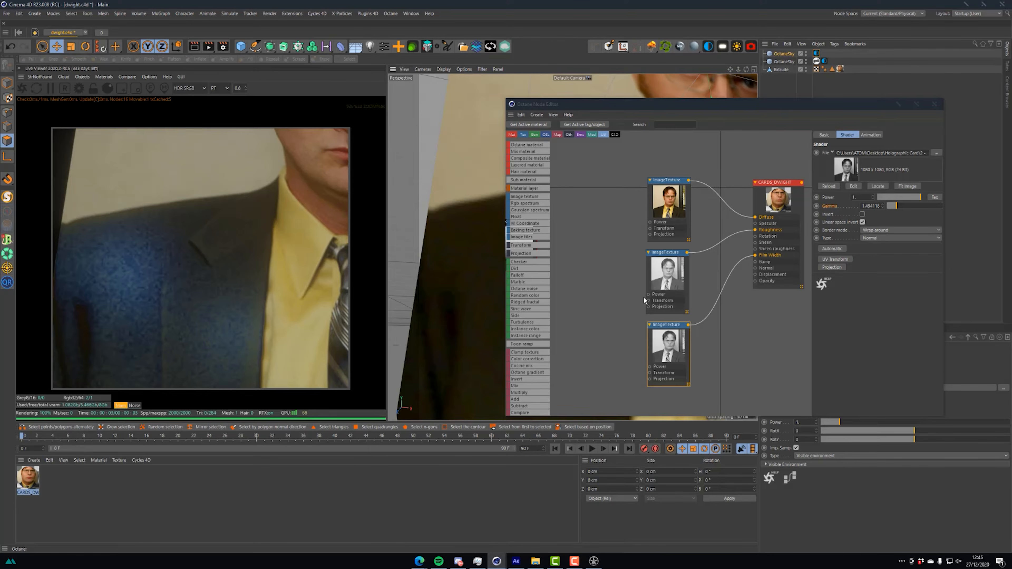
pyautogui.moveTo(668, 349); pyautogui.dragTo(670, 346)
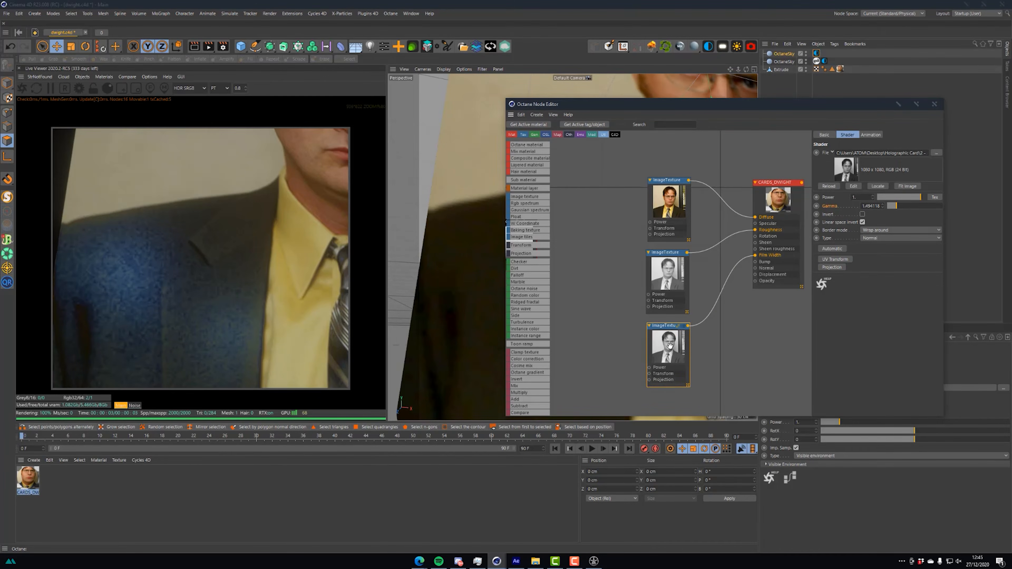
pyautogui.moveTo(929, 154); pyautogui.dragTo(934, 156)
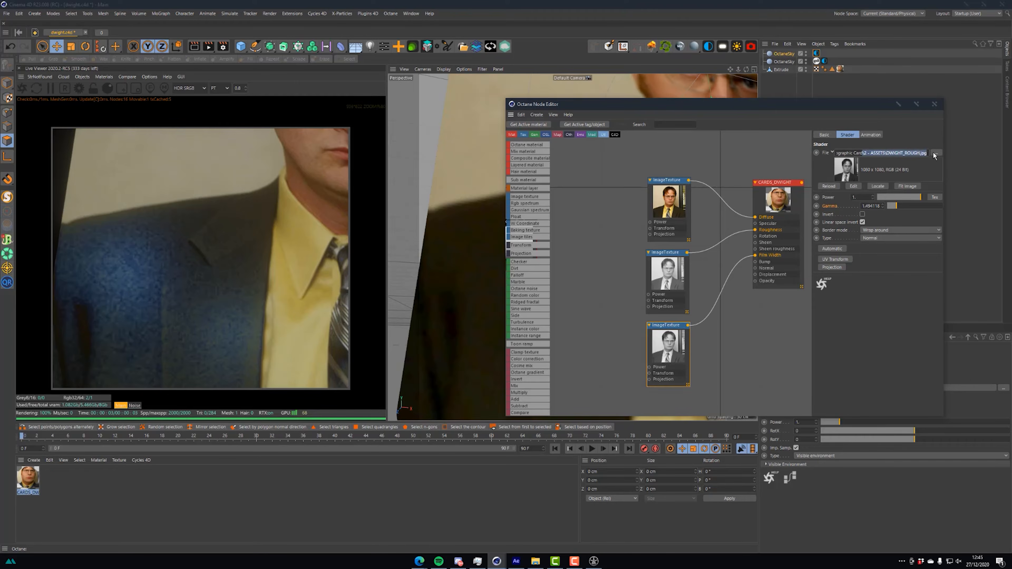
# Load film width map.png into the Film Width texture without copying it to the project, and view the whole card.
pyautogui.click(937, 153)
pyautogui.moveTo(745, 120); pyautogui.dragTo(497, 151)
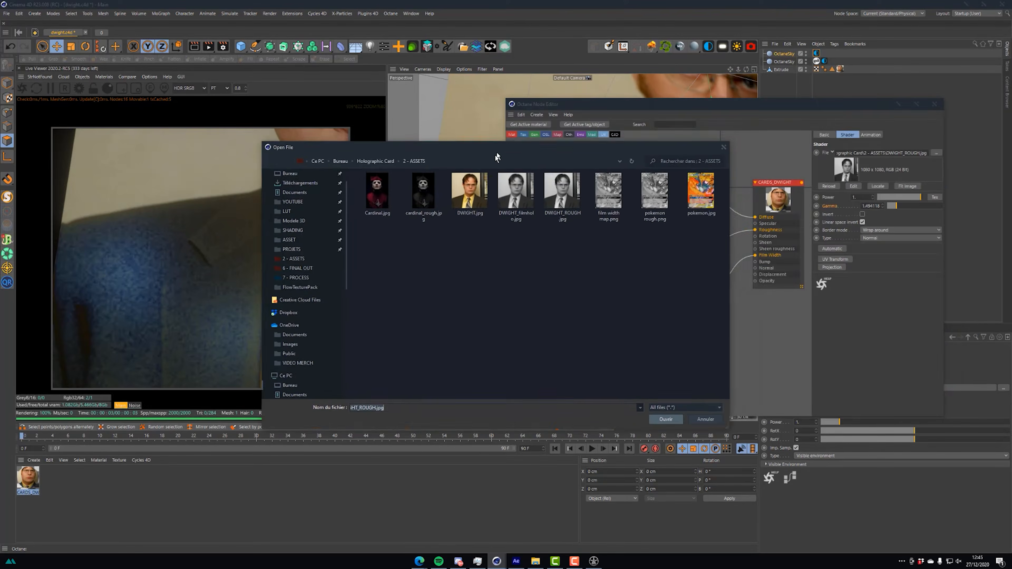
pyautogui.doubleClick(614, 200)
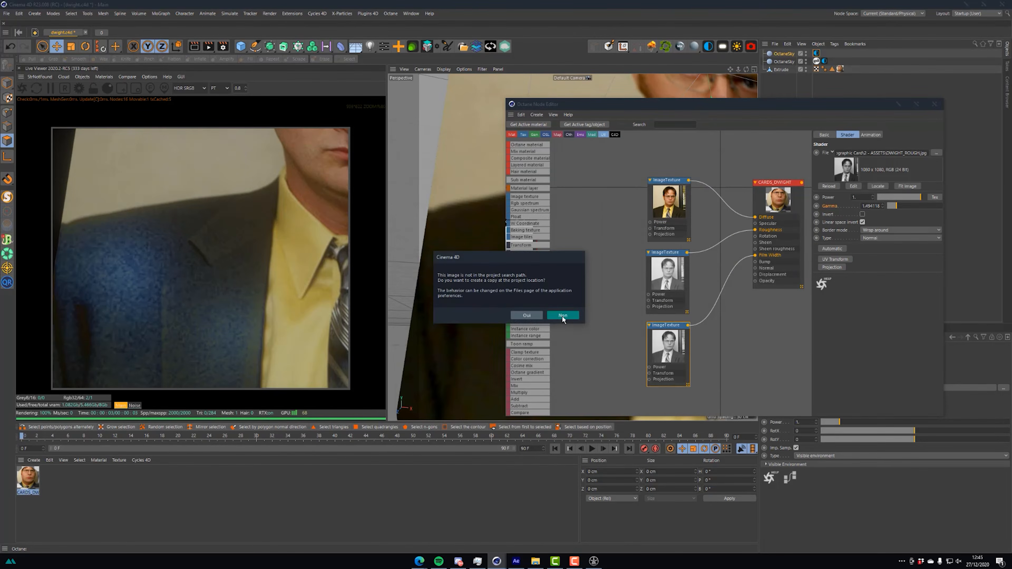
pyautogui.click(563, 317)
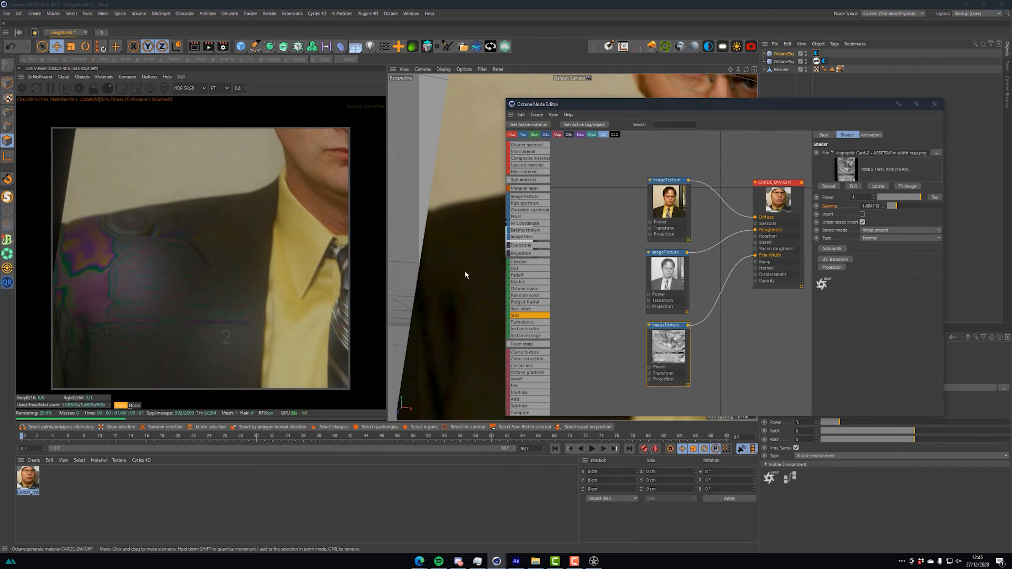
pyautogui.keyDown('alt'); pyautogui.moveTo(408, 264); pyautogui.dragTo(463, 267); pyautogui.keyUp('alt')
pyautogui.scroll(-5, 453, 268)
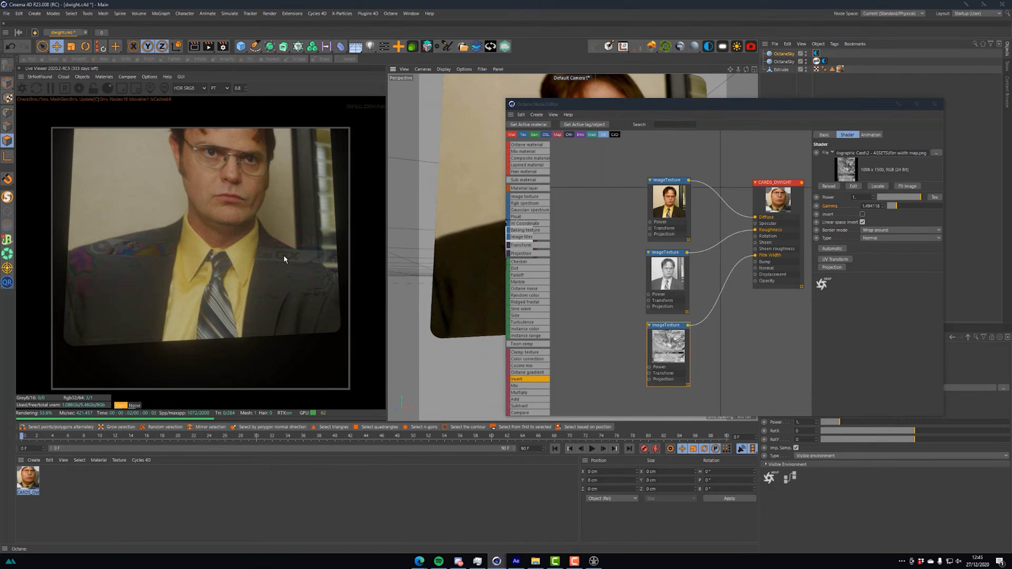
# Load DWIGHT_filmholo.jpg into the Film Width texture without copying it to the project location.
pyautogui.click(935, 153)
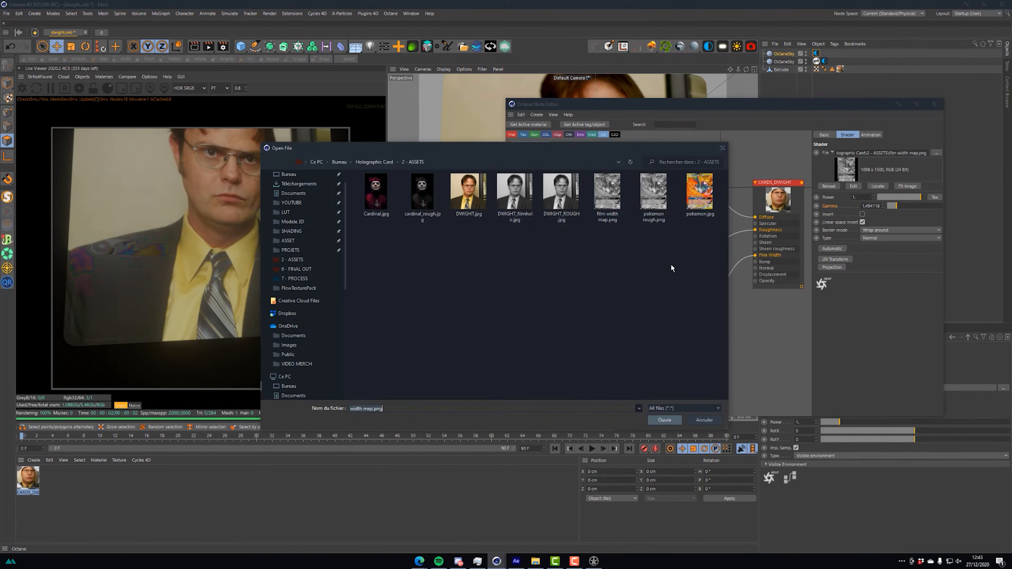
pyautogui.click(560, 192)
pyautogui.click(520, 202)
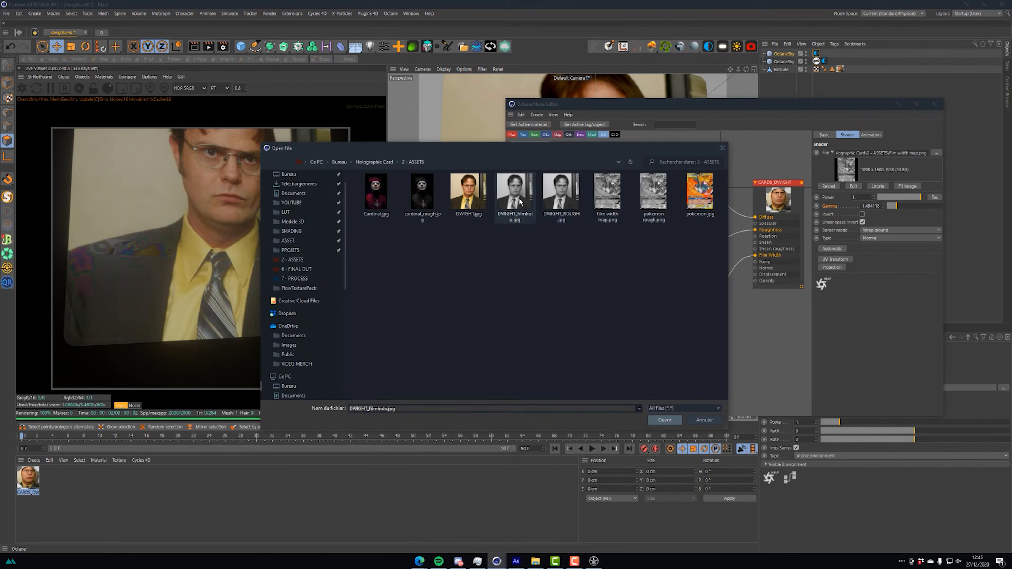
pyautogui.doubleClick(517, 201)
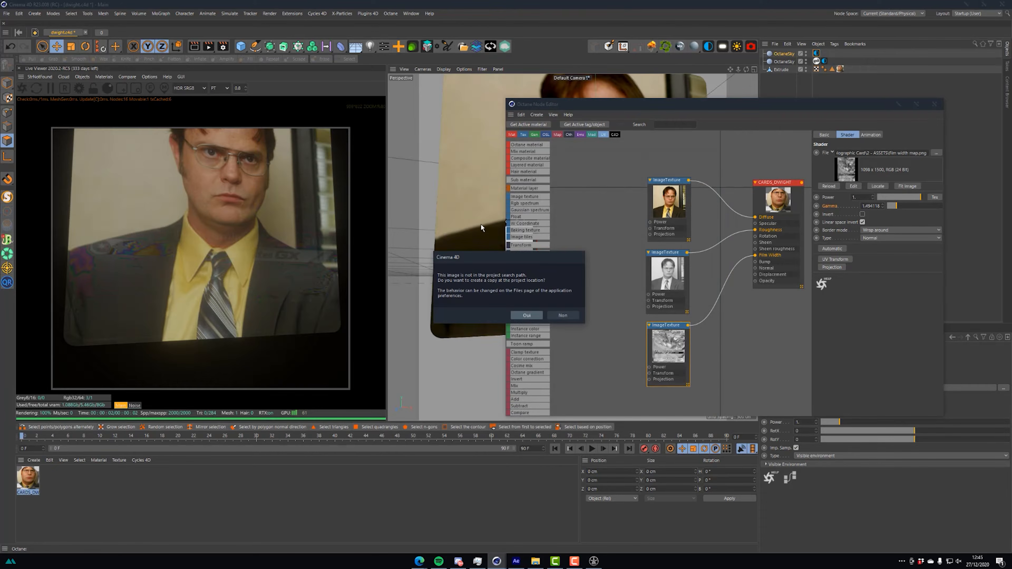
pyautogui.click(572, 316)
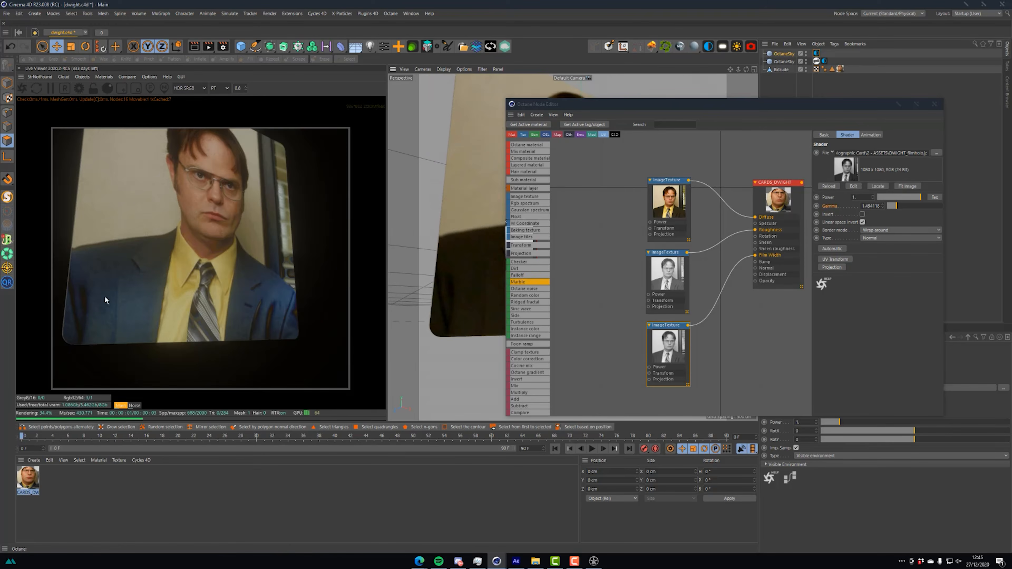
# Try lower gamma values on the Film Width texture, then keyframe its gamma at 1 on frame 0.
pyautogui.click(667, 343)
pyautogui.moveTo(666, 343); pyautogui.dragTo(667, 341)
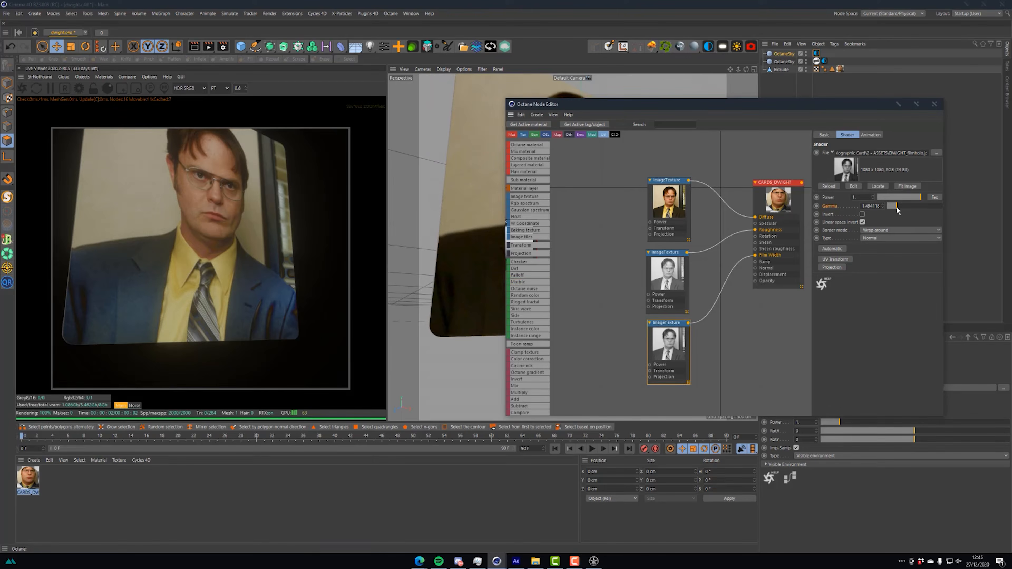
pyautogui.moveTo(896, 207); pyautogui.dragTo(890, 212)
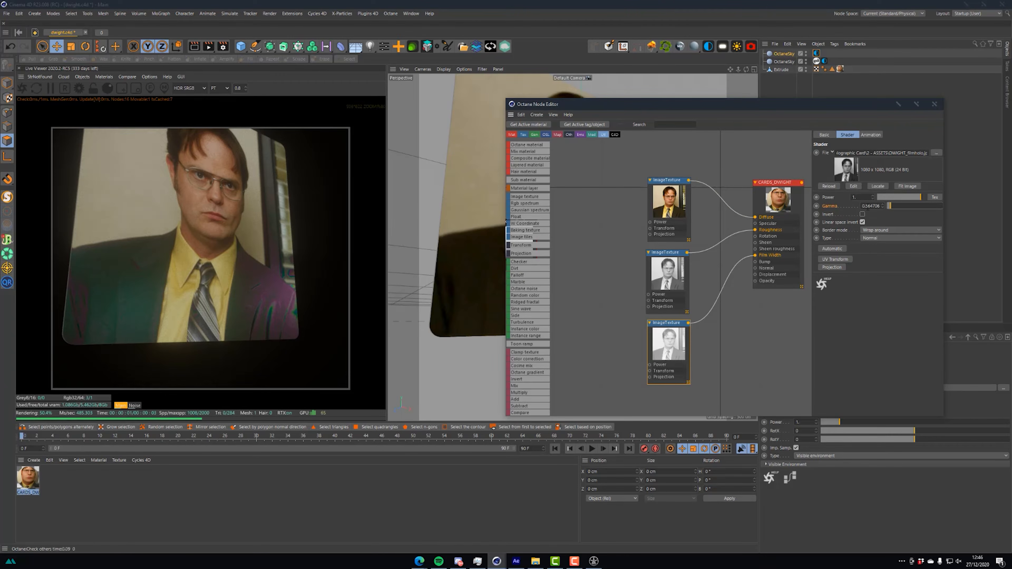
pyautogui.write('1')
pyautogui.press('Return')
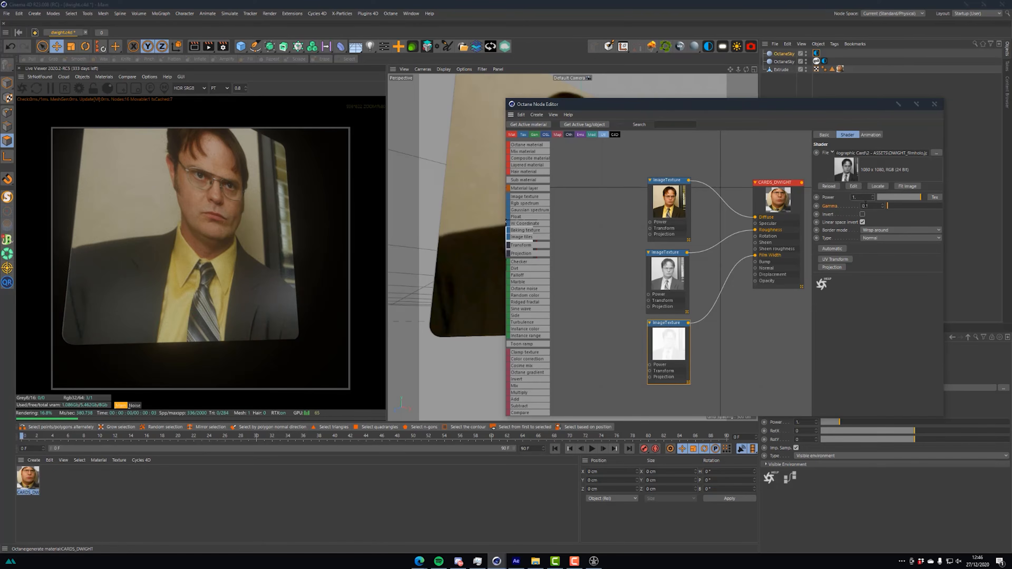
pyautogui.press('Return')
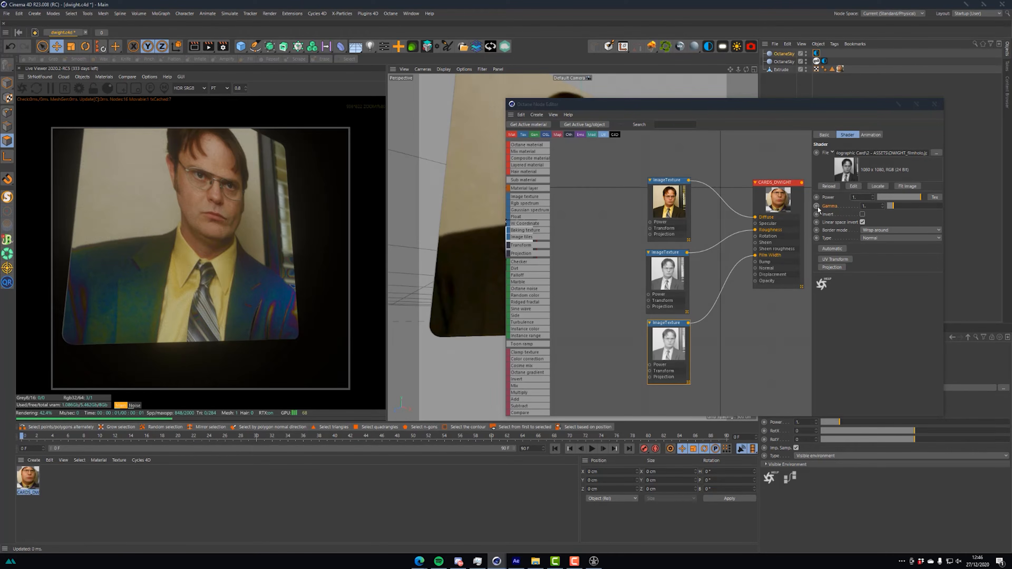
# Keyframe the Film Width texture's gamma at 1.5 on frame 90 and scrub the animation to frame 41.
pyautogui.moveTo(761, 109); pyautogui.dragTo(599, 15)
pyautogui.click(718, 440)
pyautogui.write('.5')
pyautogui.click(694, 102)
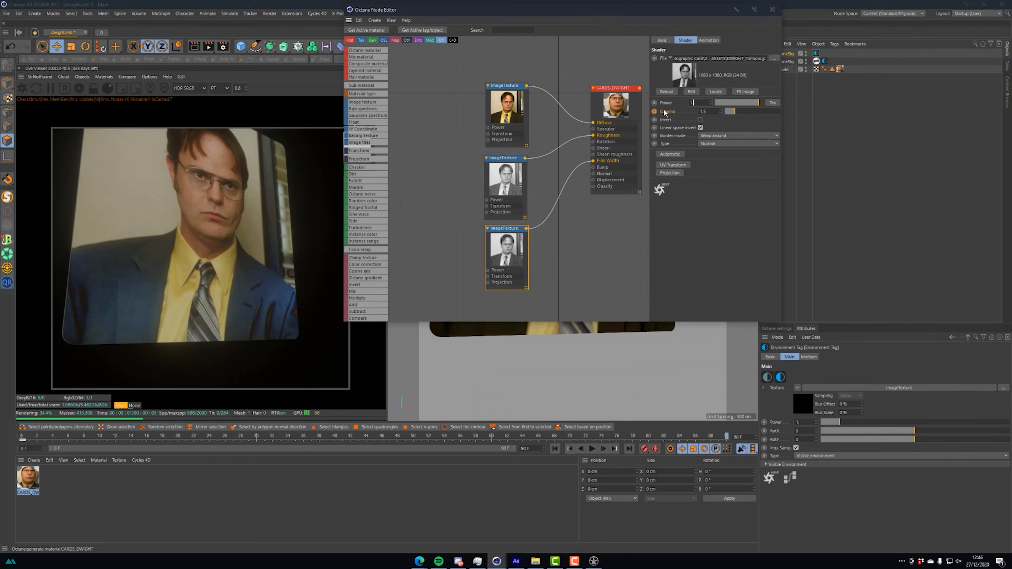
pyautogui.moveTo(143, 442); pyautogui.dragTo(344, 434)
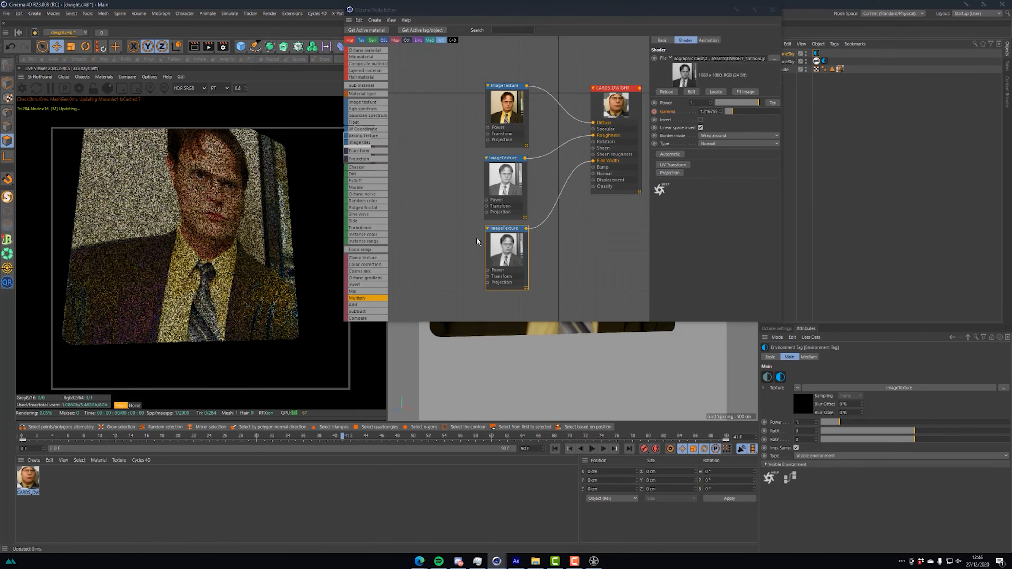
# Duplicate the DWIGHT.jpg image texture node and connect the copy to the card material's Bump input.
pyautogui.moveTo(505, 12); pyautogui.dragTo(797, 108)
pyautogui.keyDown('alt'); pyautogui.moveTo(611, 180); pyautogui.dragTo(578, 231); pyautogui.keyUp('alt')
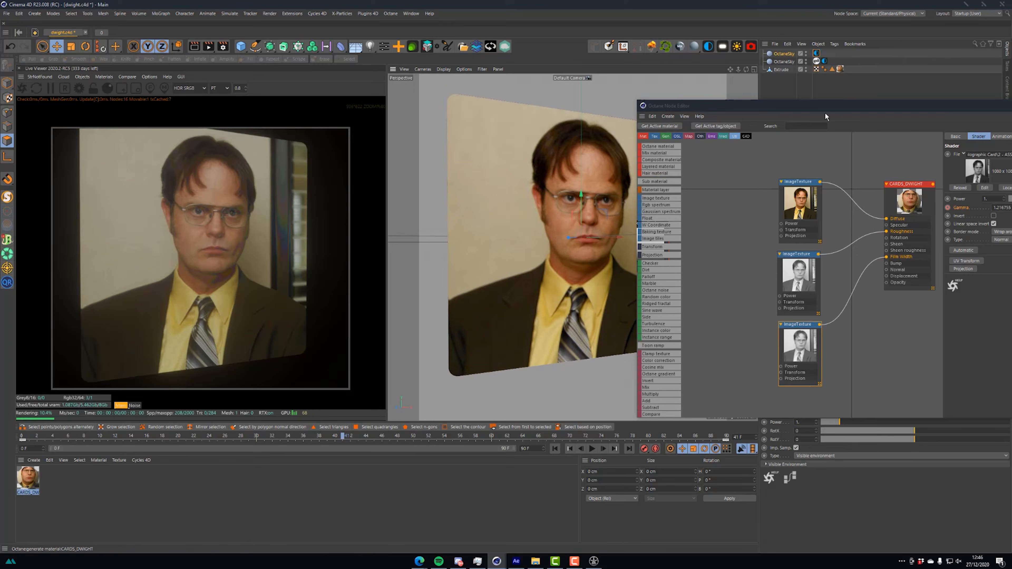
pyautogui.moveTo(814, 106); pyautogui.dragTo(700, 99)
pyautogui.moveTo(682, 200); pyautogui.dragTo(637, 170)
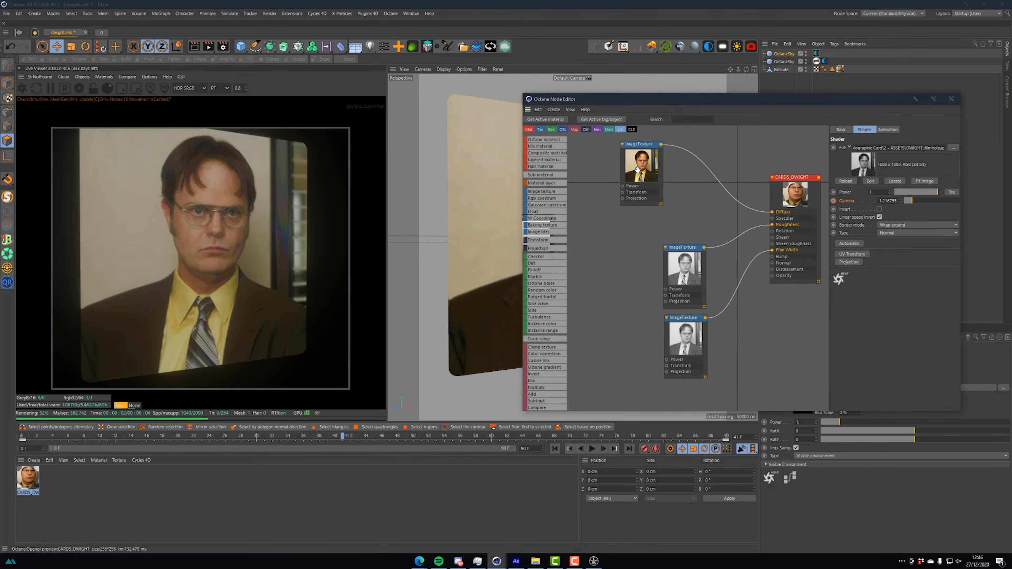
pyautogui.moveTo(639, 221); pyautogui.dragTo(639, 221)
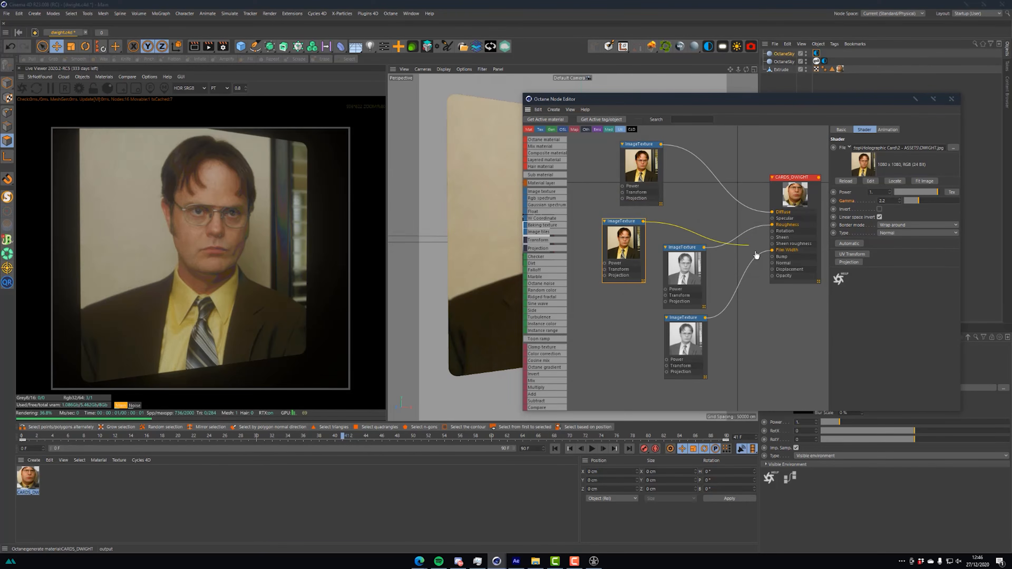
pyautogui.moveTo(770, 260); pyautogui.dragTo(771, 259)
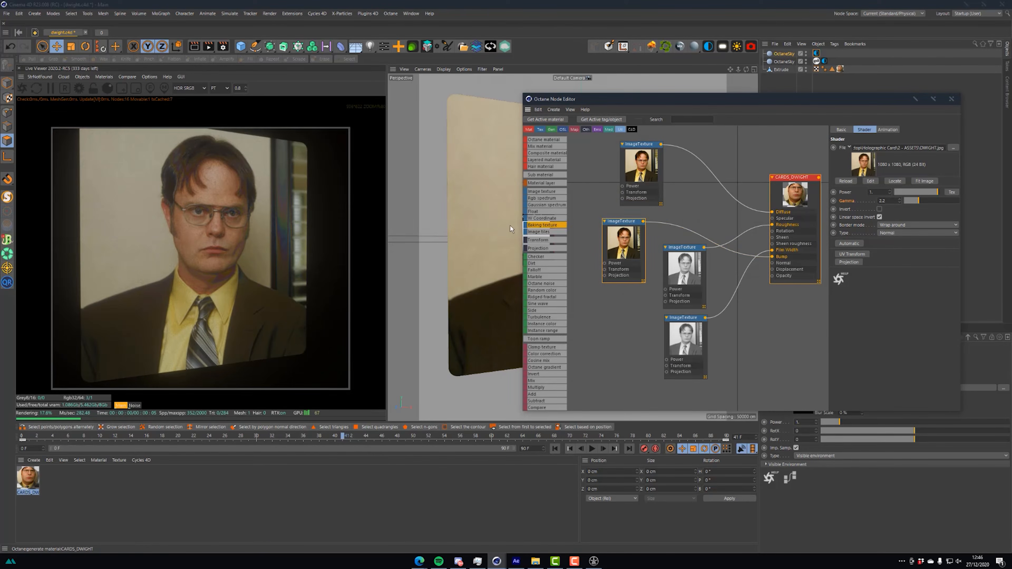
# Set the bump image texture's power to 0.2 and put away the node editor.
pyautogui.keyDown('alt'); pyautogui.moveTo(509, 227); pyautogui.dragTo(507, 249); pyautogui.keyUp('alt')
pyautogui.keyDown('alt'); pyautogui.moveTo(506, 204); pyautogui.dragTo(560, 204, button='right'); pyautogui.keyUp('alt')
pyautogui.moveTo(629, 249); pyautogui.dragTo(611, 249)
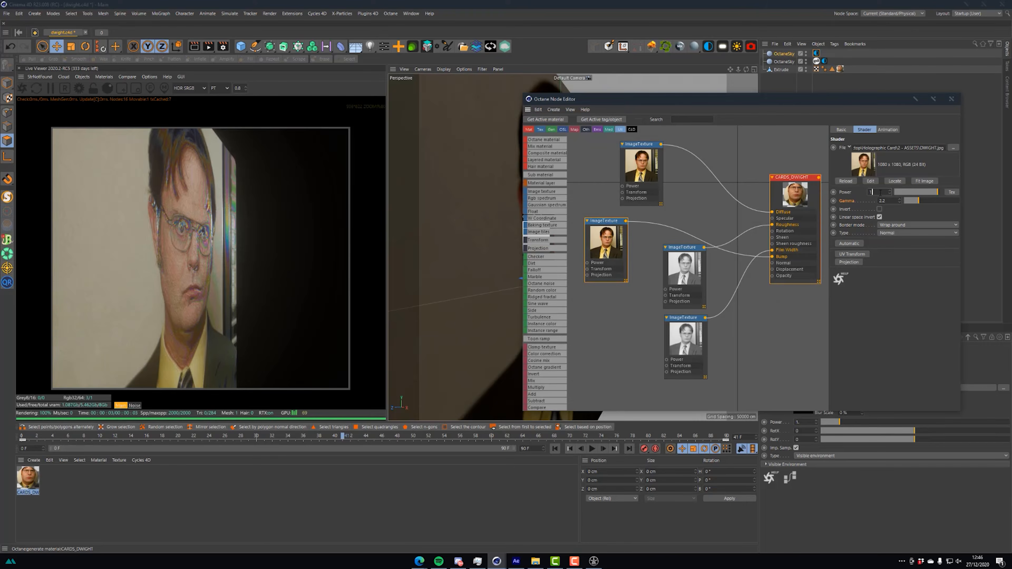
pyautogui.write('0.1')
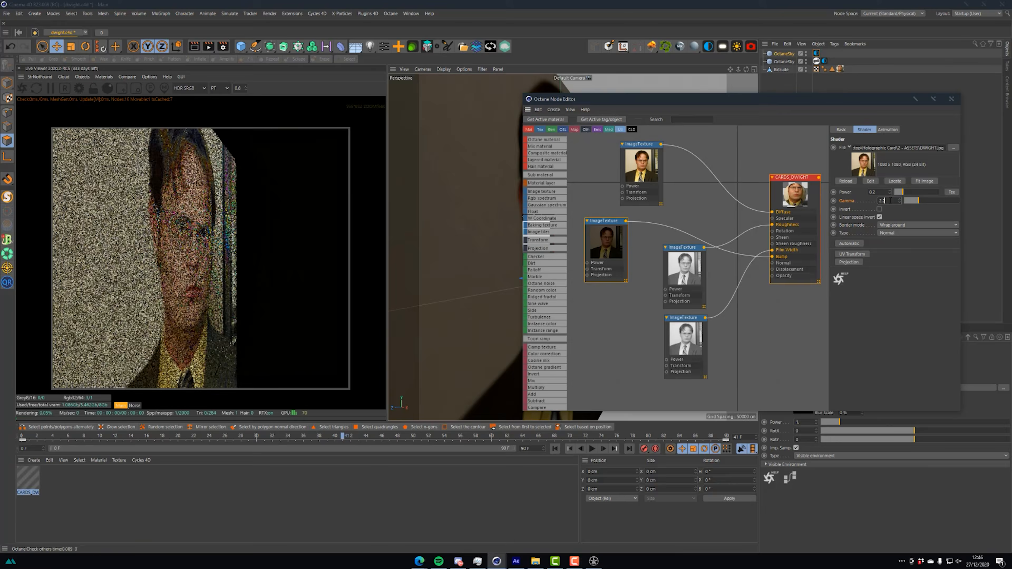
pyautogui.write('2.2')
pyautogui.press('Return')
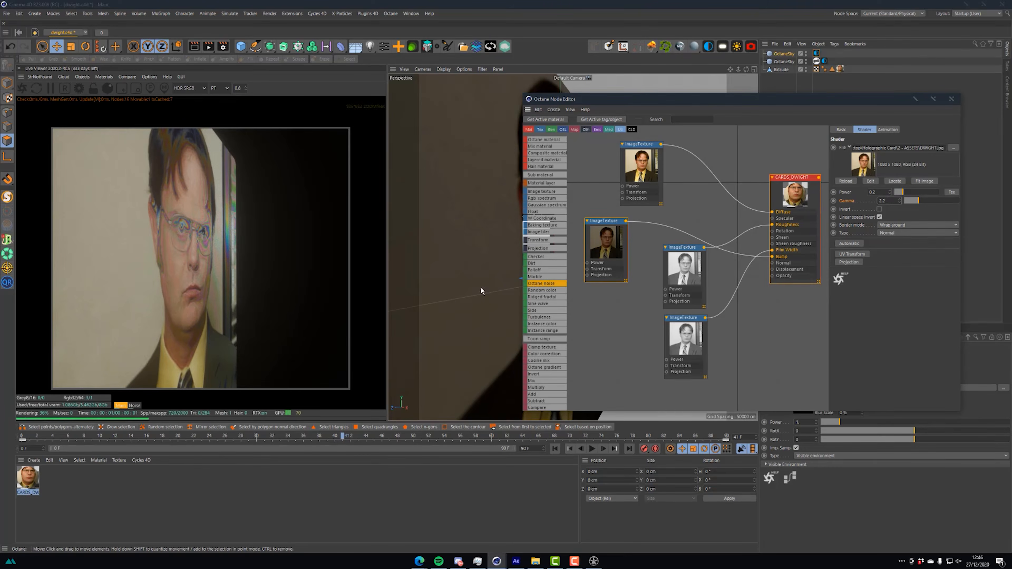
pyautogui.click(592, 95)
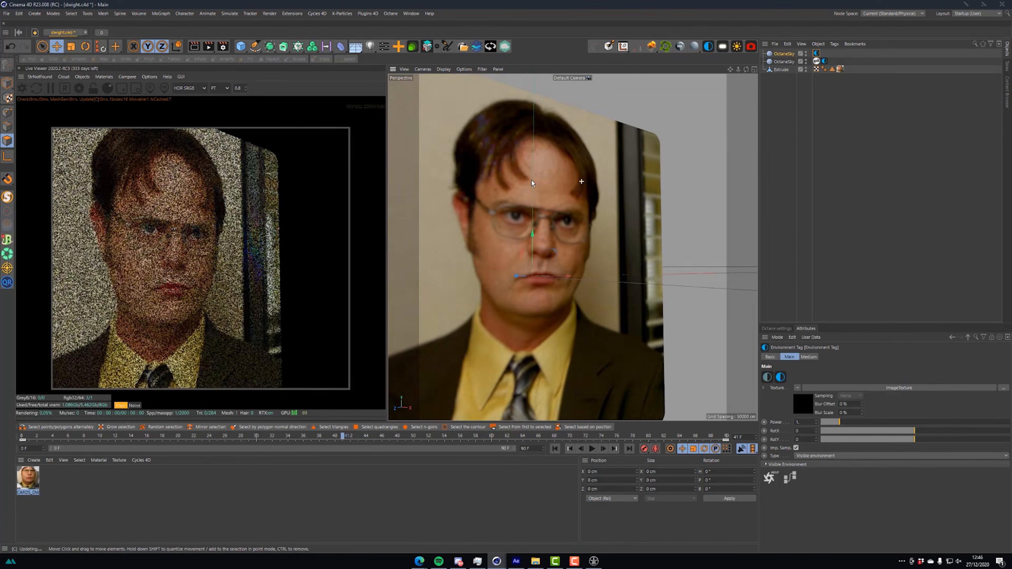
# Raise the CARDS_DWIGHT material's index to 1.845.
pyautogui.scroll(-5, 638, 177)
pyautogui.keyDown('alt'); pyautogui.moveTo(638, 182); pyautogui.dragTo(581, 185); pyautogui.keyUp('alt')
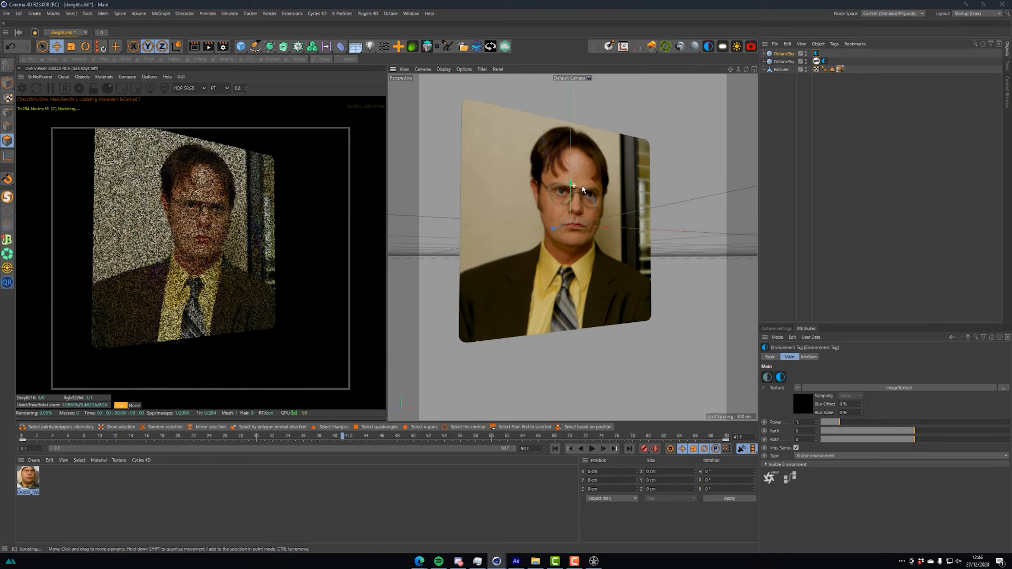
pyautogui.scroll(3, 580, 182)
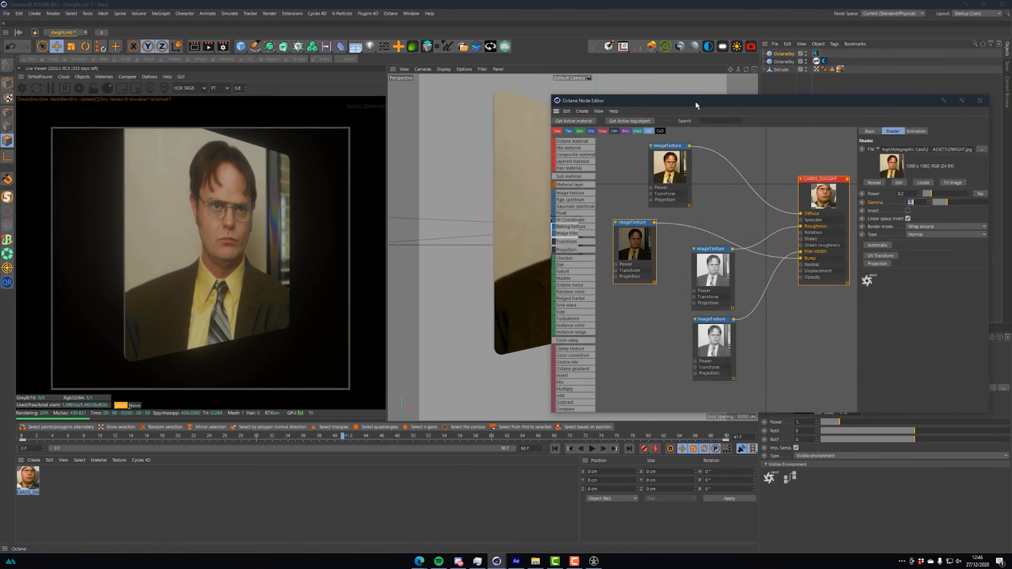
pyautogui.moveTo(695, 101); pyautogui.dragTo(578, 103)
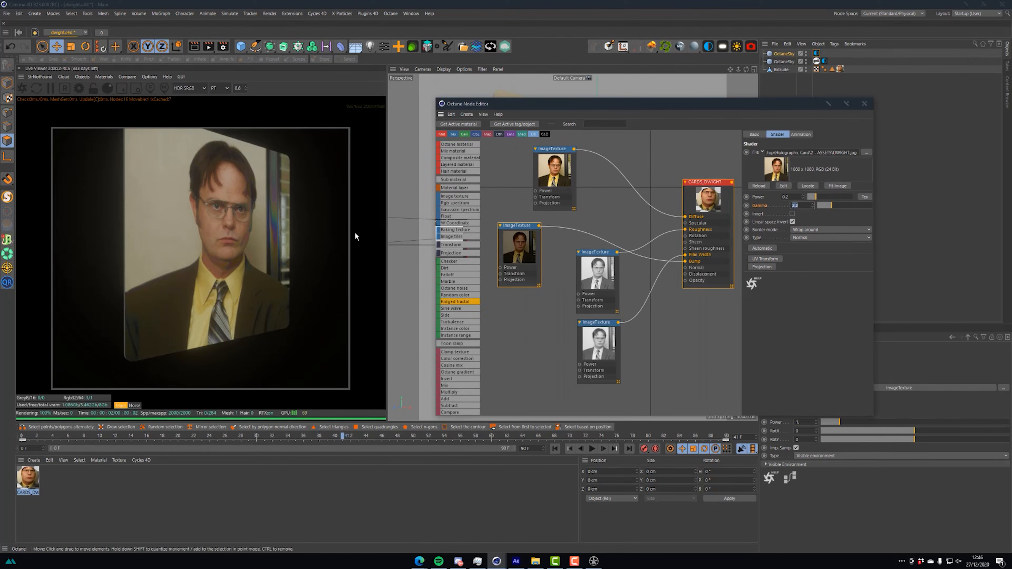
pyautogui.keyDown('alt'); pyautogui.moveTo(355, 237); pyautogui.dragTo(173, 252); pyautogui.keyUp('alt')
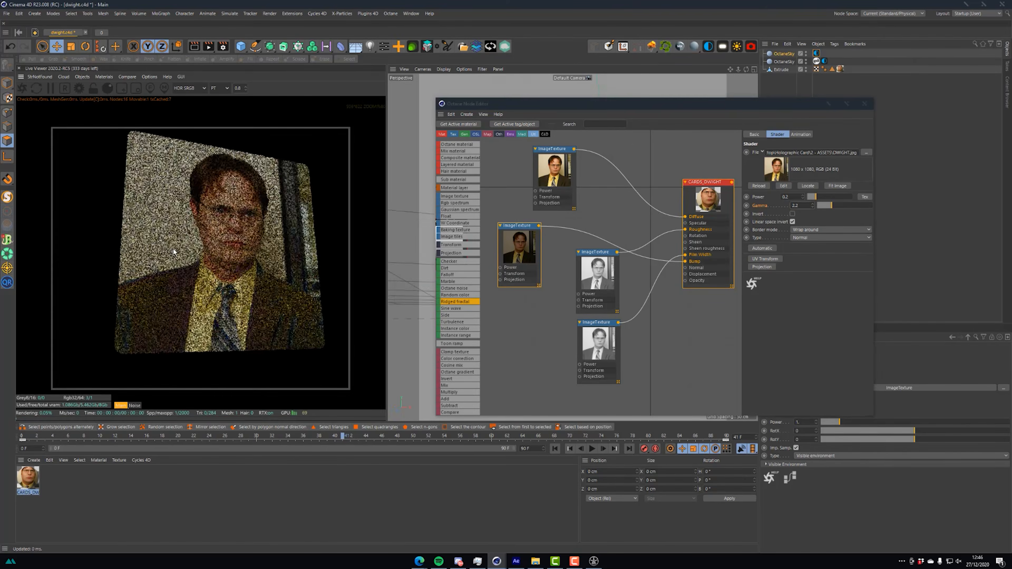
pyautogui.keyDown('shift'); pyautogui.click(710, 190); pyautogui.keyUp('shift')
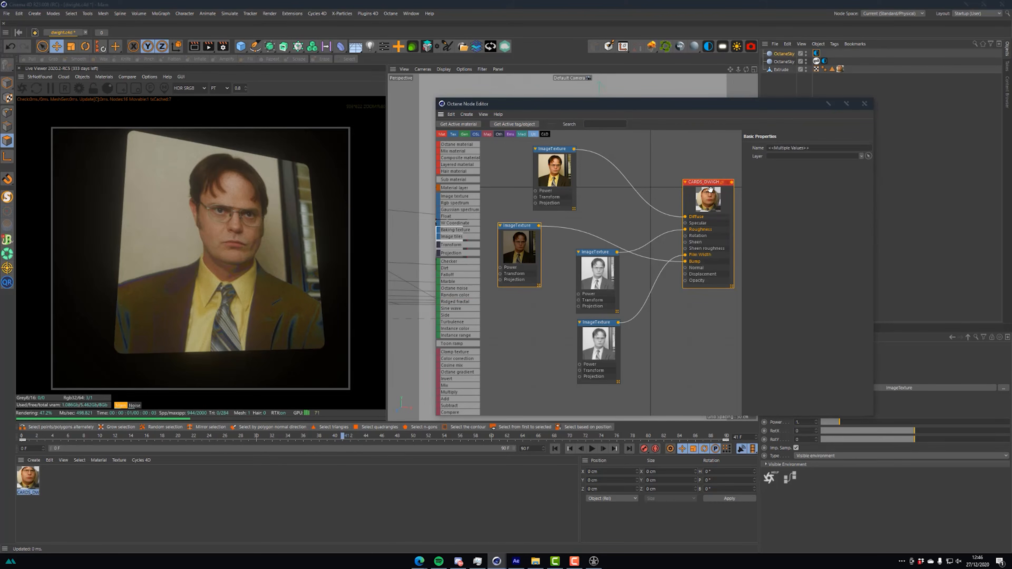
pyautogui.click(702, 211)
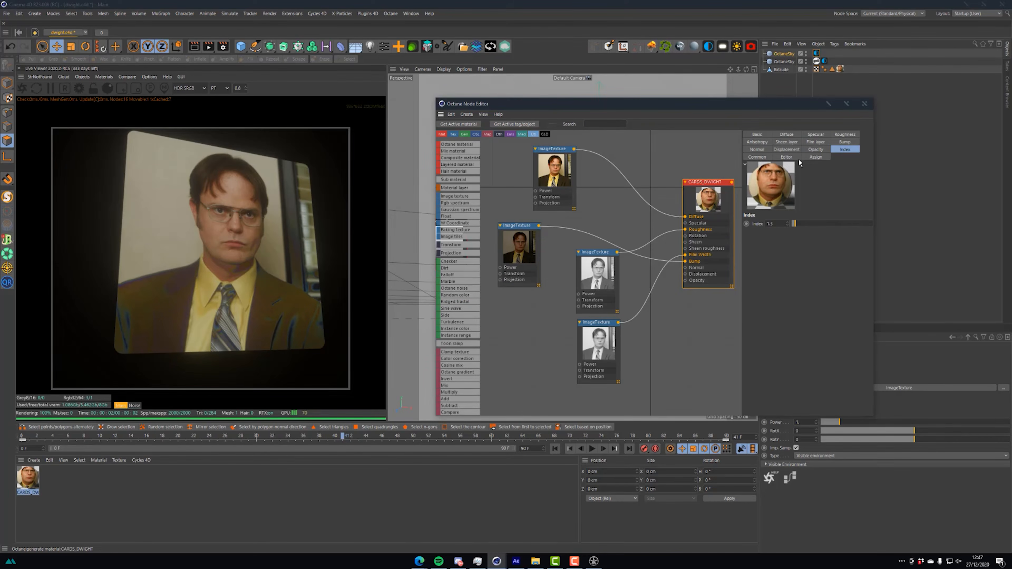
pyautogui.moveTo(799, 225)
pyautogui.mouseDown()
pyautogui.moveTo(827, 224)
pyautogui.moveTo(800, 223)
pyautogui.mouseUp()
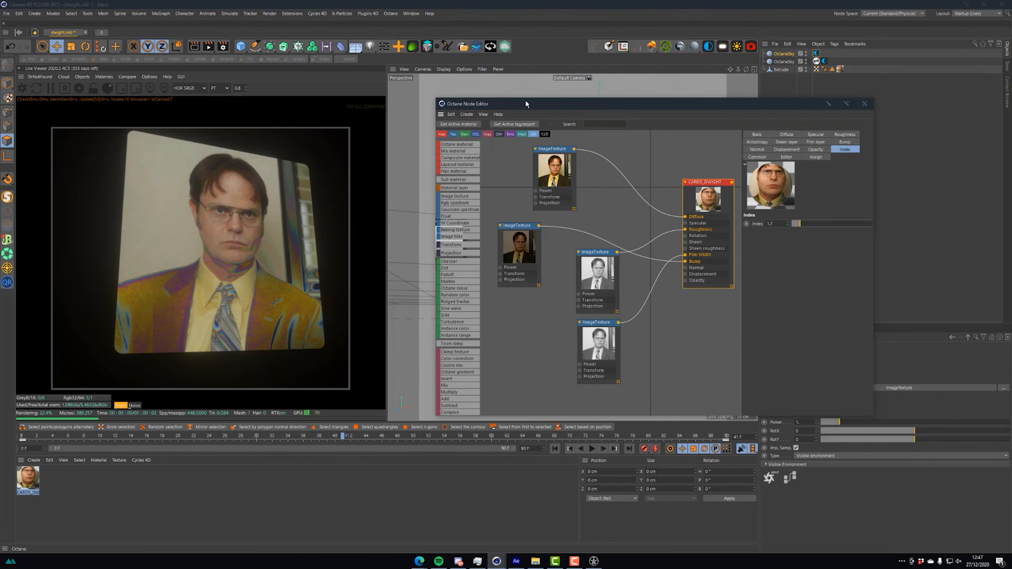
pyautogui.moveTo(525, 100); pyautogui.dragTo(565, 107)
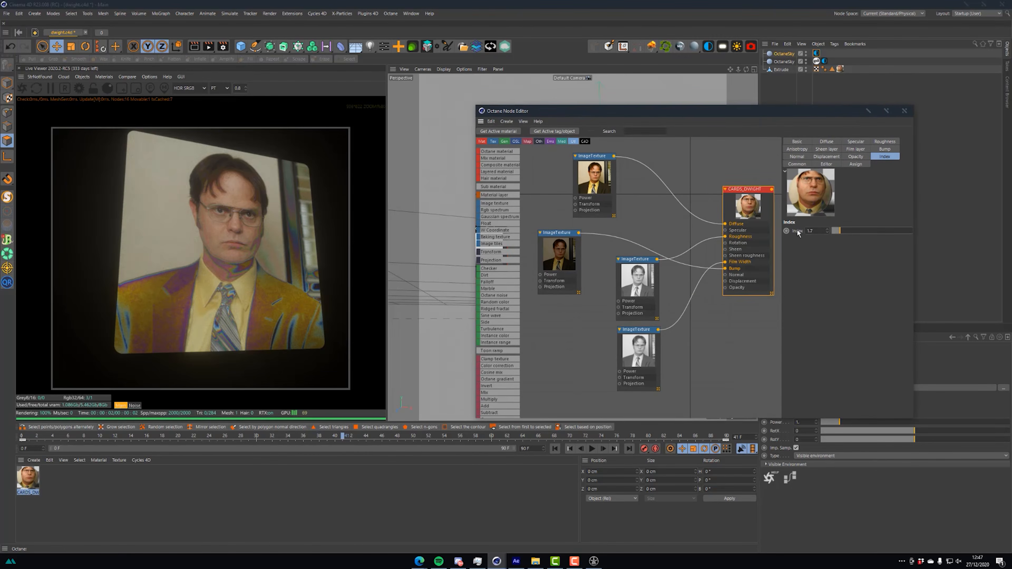
pyautogui.moveTo(834, 232)
pyautogui.mouseDown()
pyautogui.moveTo(790, 229)
pyautogui.moveTo(844, 230)
pyautogui.mouseUp()
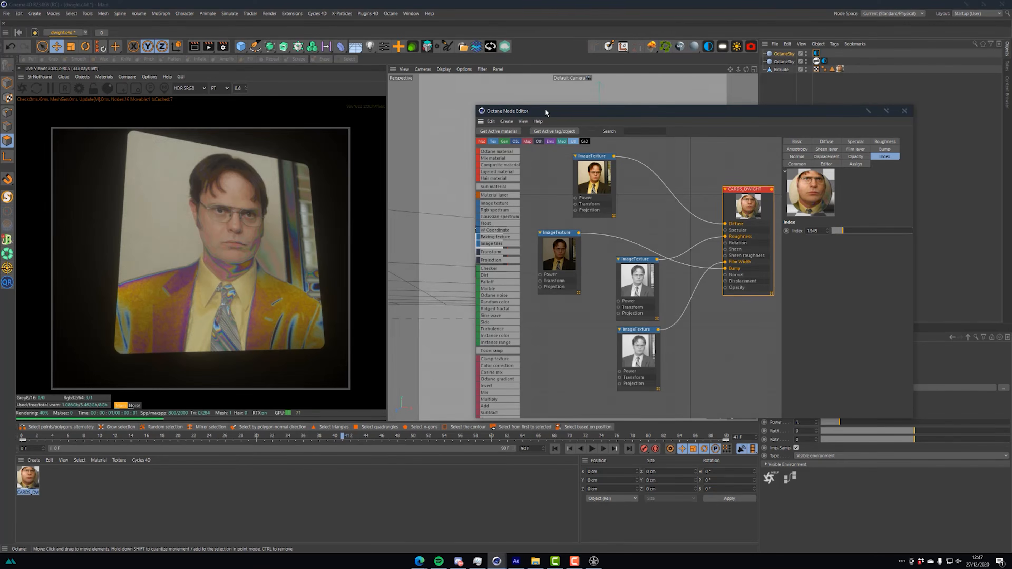
# Scrub the animation to frame 18 and examine the card's iridescent reflections from another angle.
pyautogui.moveTo(544, 112); pyautogui.dragTo(761, 155)
pyautogui.keyDown('alt'); pyautogui.moveTo(576, 202); pyautogui.dragTo(569, 224); pyautogui.keyUp('alt')
pyautogui.moveTo(287, 439); pyautogui.dragTo(163, 436)
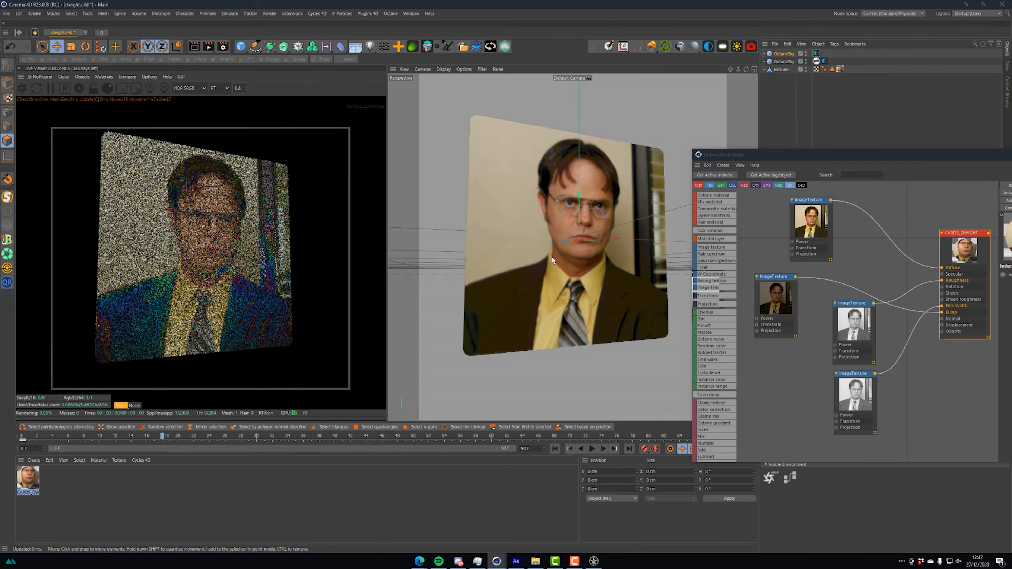
pyautogui.keyDown('alt'); pyautogui.moveTo(554, 258); pyautogui.dragTo(571, 257); pyautogui.keyUp('alt')
# Enlarge the node editor and spread out the nodes to make room between the roughness and film width textures and the material.
pyautogui.moveTo(873, 156); pyautogui.dragTo(544, 97)
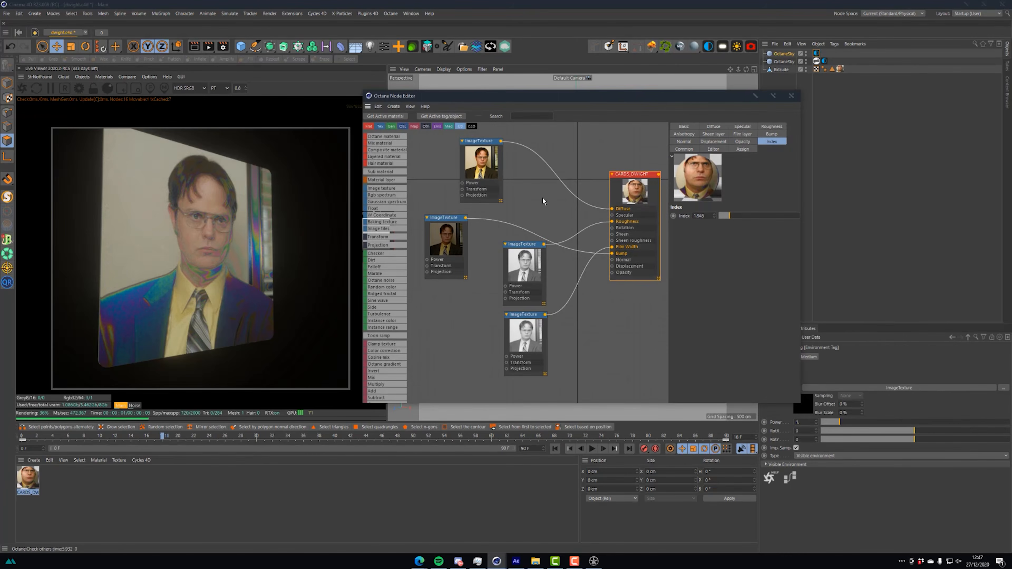
pyautogui.moveTo(798, 401); pyautogui.dragTo(977, 457)
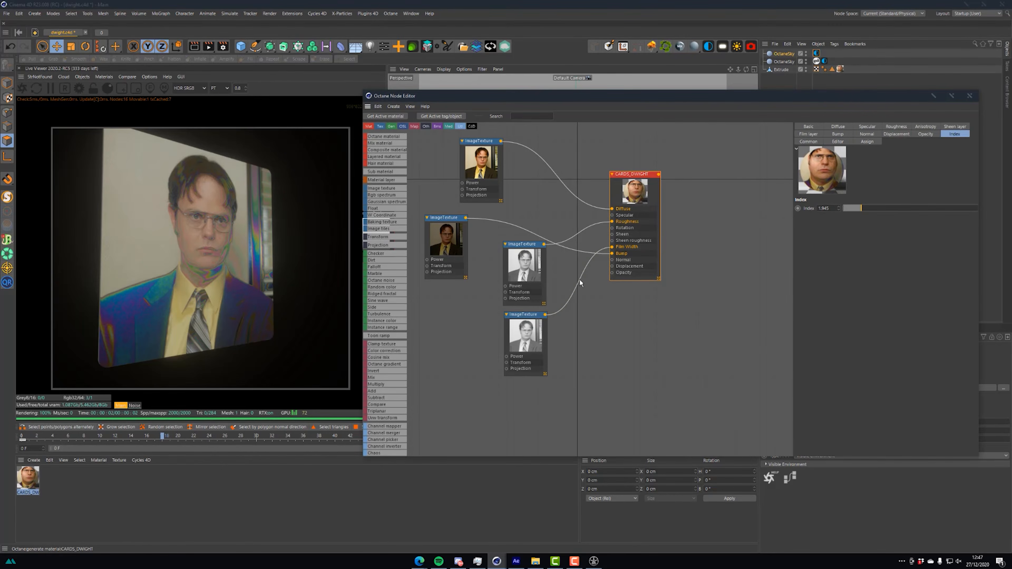
pyautogui.moveTo(519, 251); pyautogui.dragTo(510, 215)
pyautogui.moveTo(654, 187); pyautogui.dragTo(742, 159)
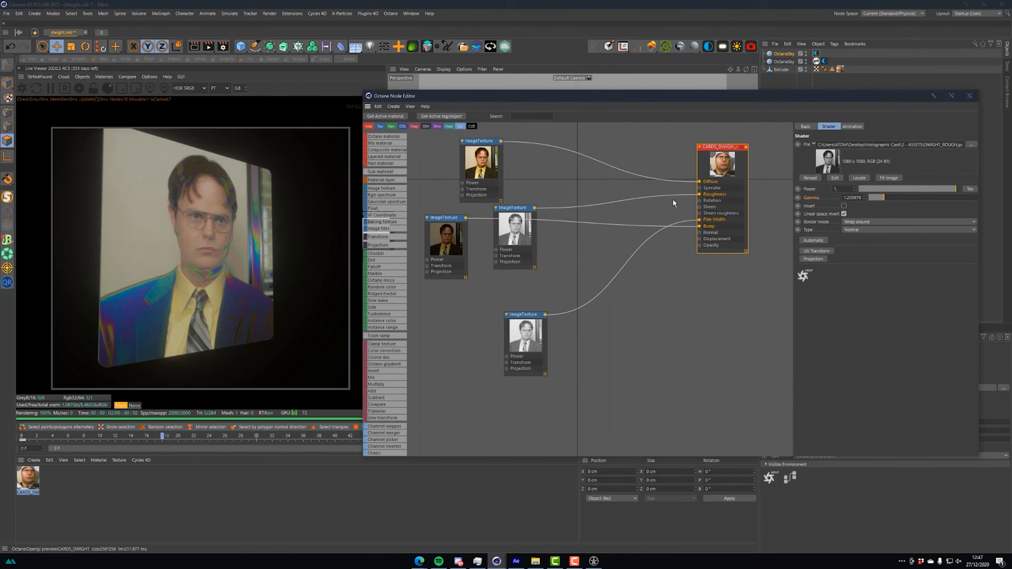
pyautogui.moveTo(510, 337); pyautogui.dragTo(513, 388)
pyautogui.moveTo(505, 228)
pyautogui.mouseDown()
pyautogui.moveTo(535, 264)
pyautogui.moveTo(512, 255)
pyautogui.moveTo(514, 236)
pyautogui.mouseUp()
pyautogui.click(609, 253)
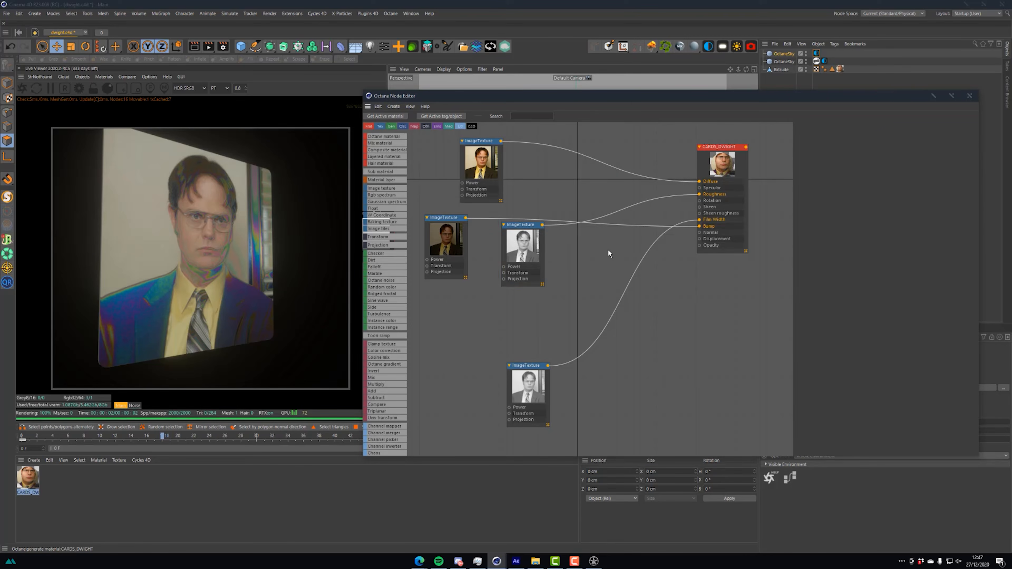
# Create an Add node and connect the roughness image texture to its Texture1 input.
pyautogui.press('c')
pyautogui.write('add')
pyautogui.press('Return')
pyautogui.moveTo(616, 260); pyautogui.dragTo(543, 225)
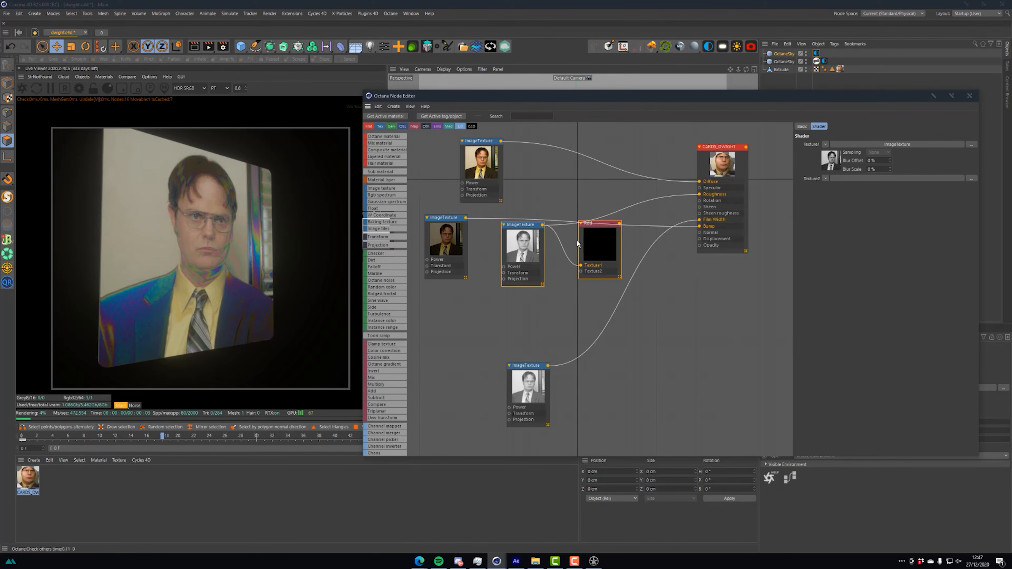
# Create a new Image texture node connected to the Add node's Texture2 input.
pyautogui.moveTo(581, 272); pyautogui.dragTo(557, 315)
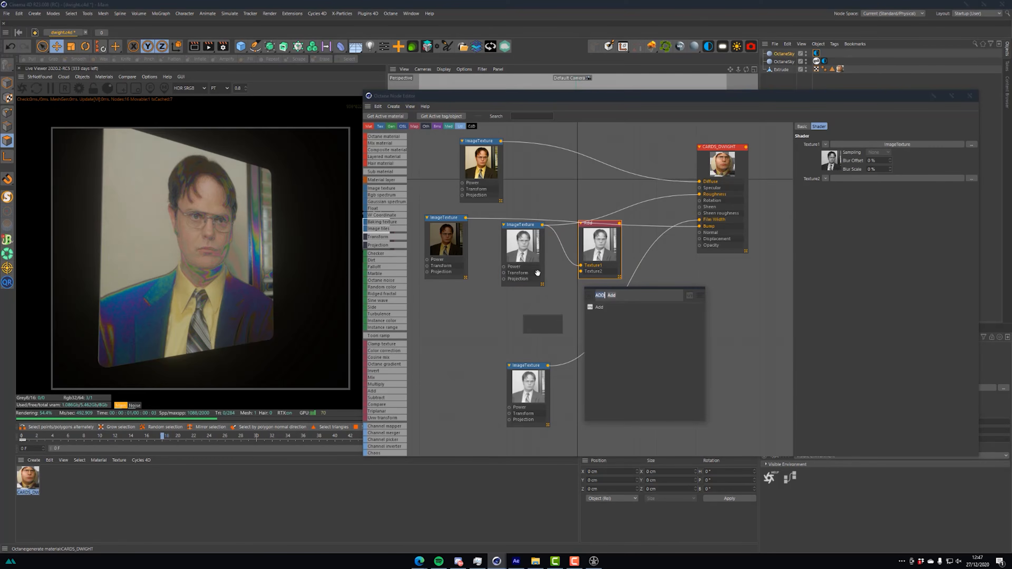
pyautogui.write('IM')
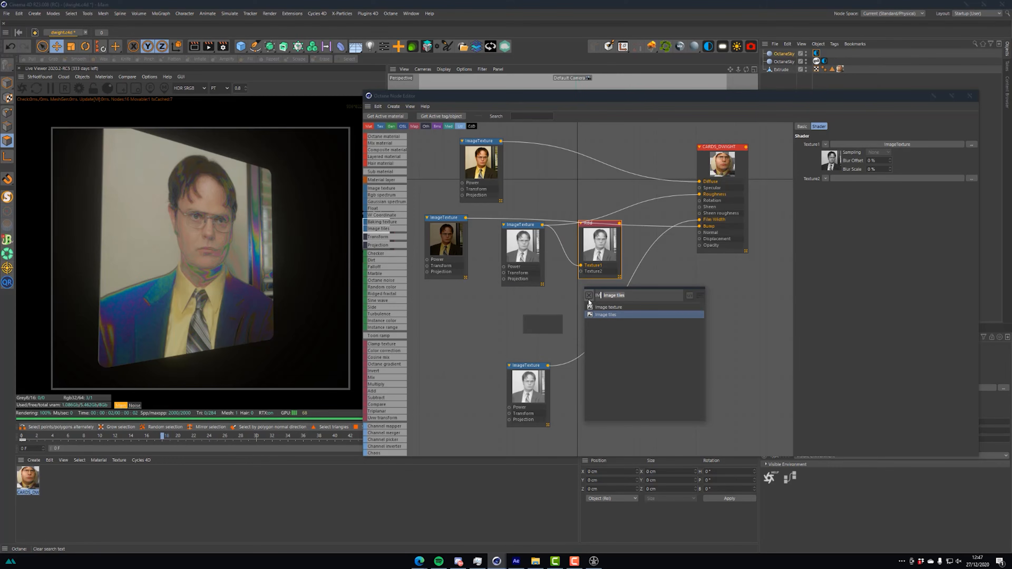
pyautogui.click(600, 307)
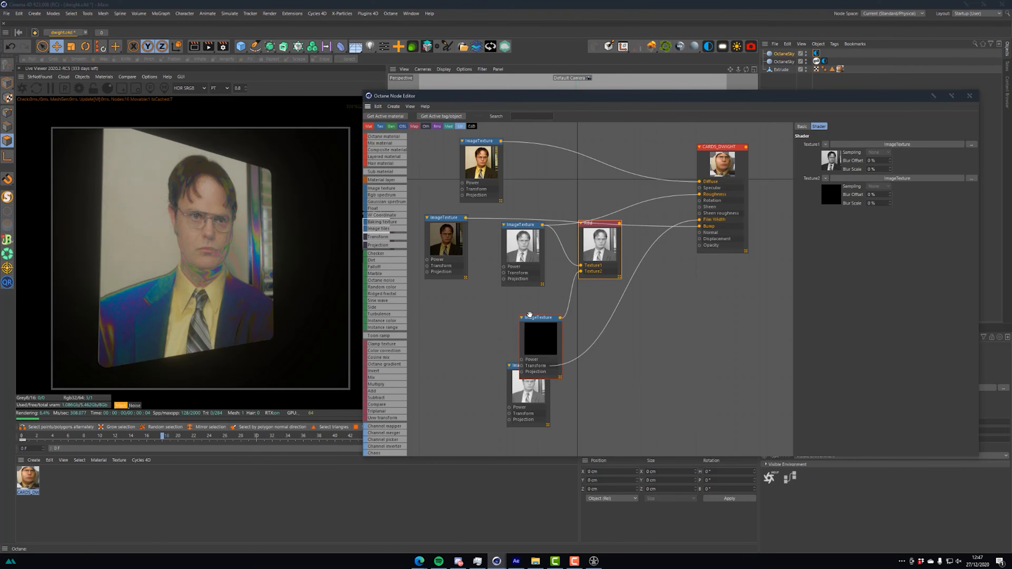
# Load 07.png from the FlowTexturePack folder into the new image texture without copying it to the project, and place the node below the roughness texture.
pyautogui.click(972, 145)
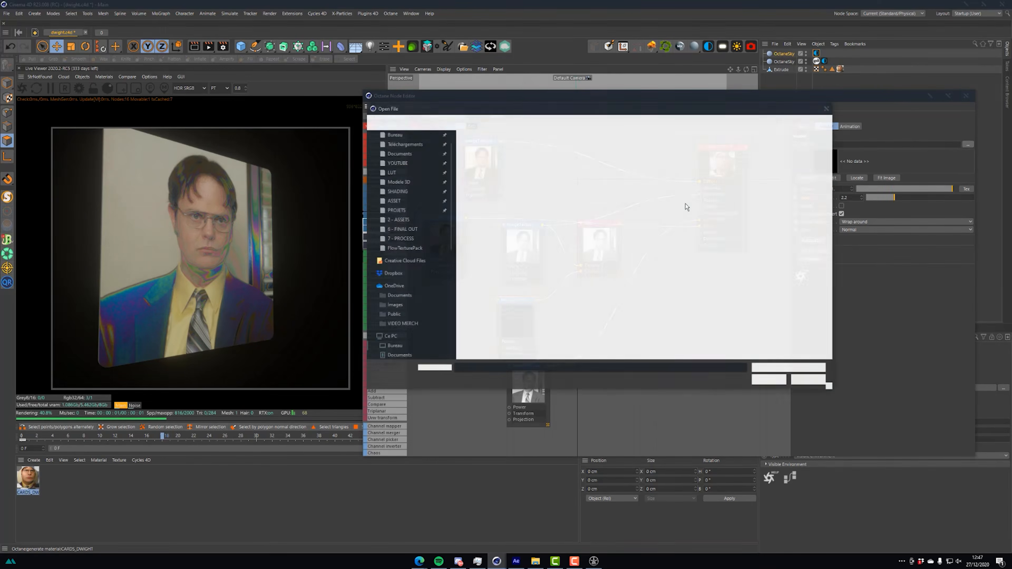
pyautogui.click(397, 193)
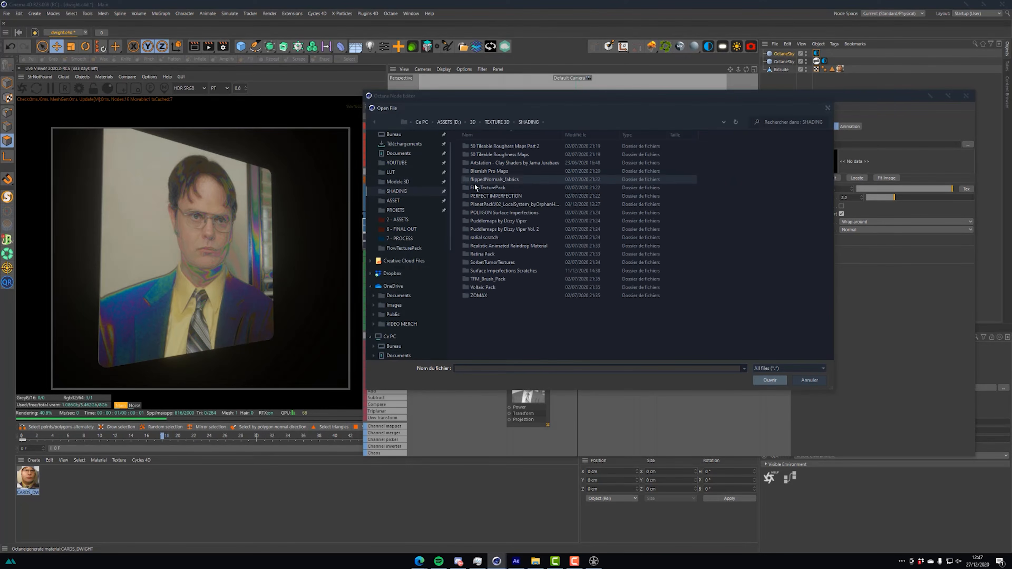
pyautogui.doubleClick(484, 191)
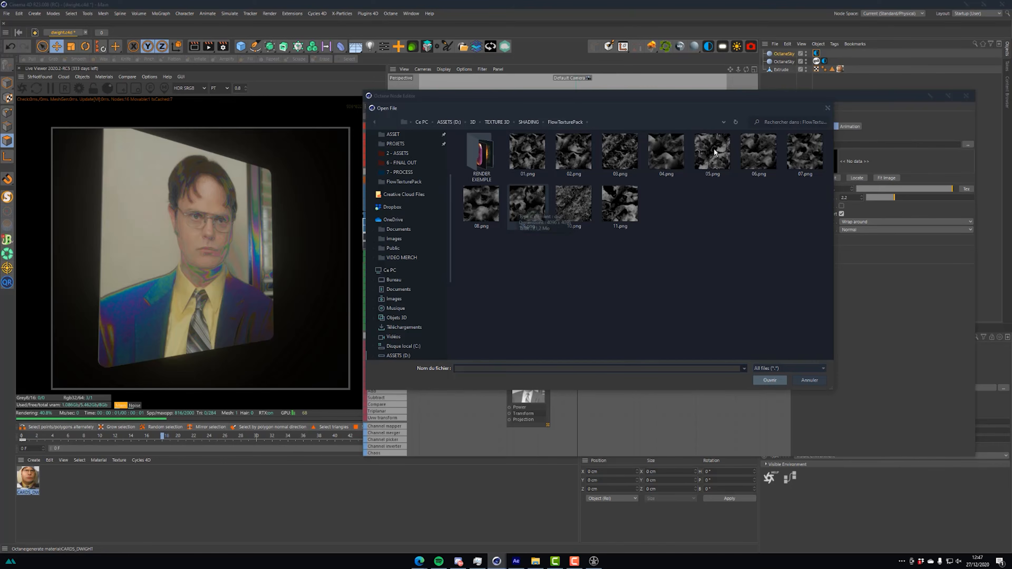
pyautogui.doubleClick(790, 155)
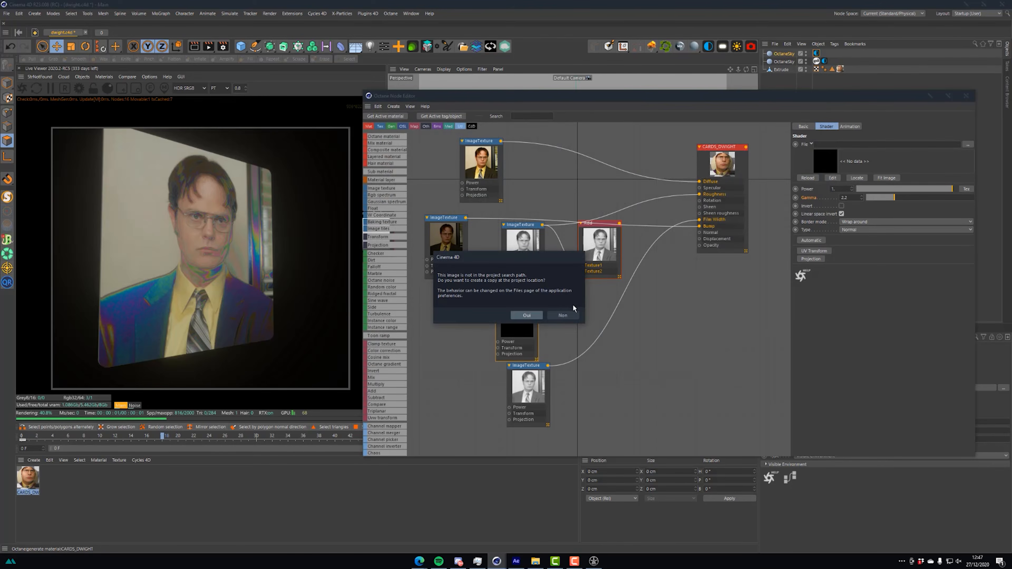
pyautogui.click(572, 314)
pyautogui.moveTo(505, 340); pyautogui.dragTo(527, 328)
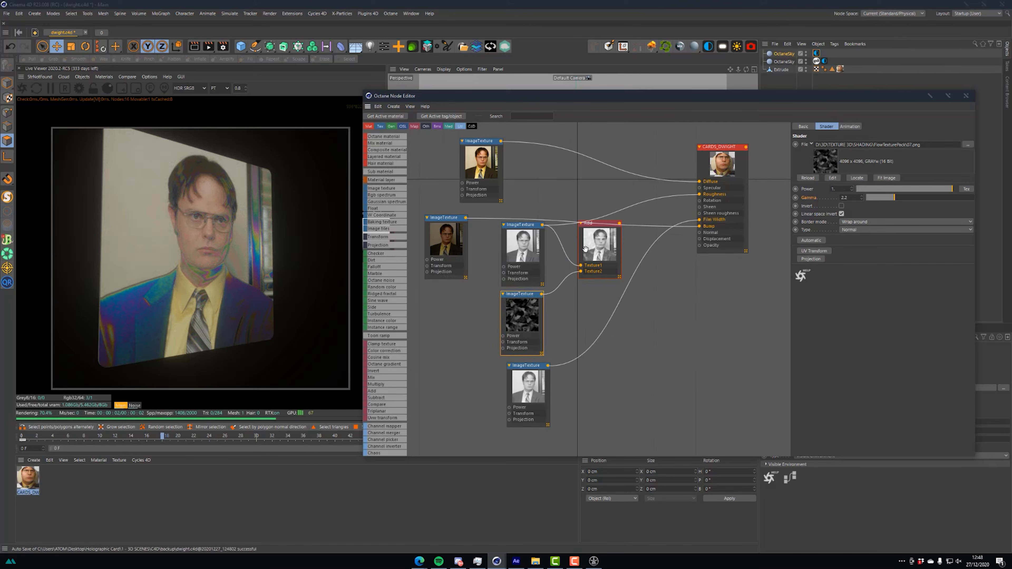
# Connect the Add node to the card material's Roughness input and lower the flow texture's gamma to about 0.19.
pyautogui.moveTo(881, 198); pyautogui.dragTo(883, 199)
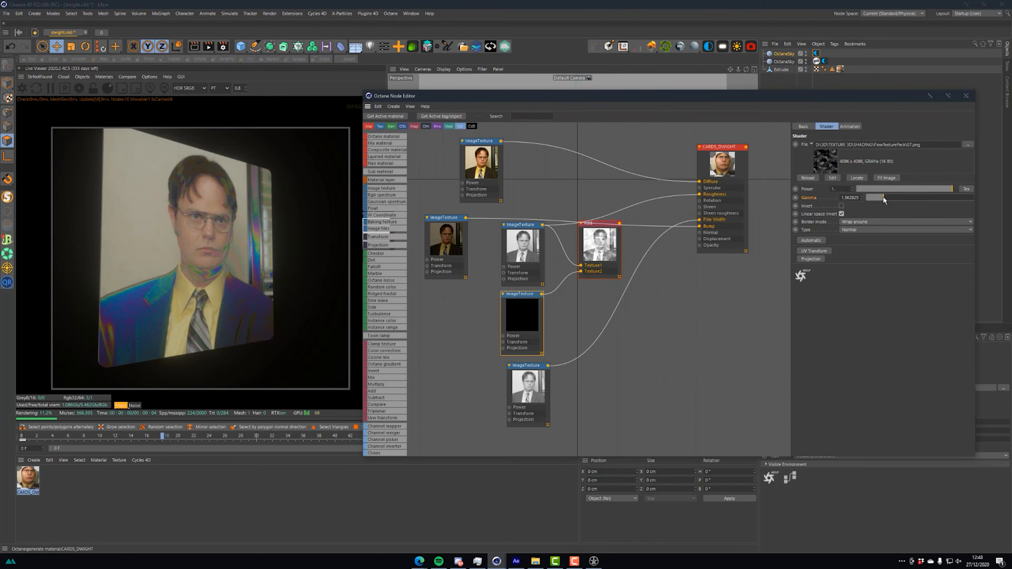
pyautogui.moveTo(599, 254); pyautogui.dragTo(700, 196)
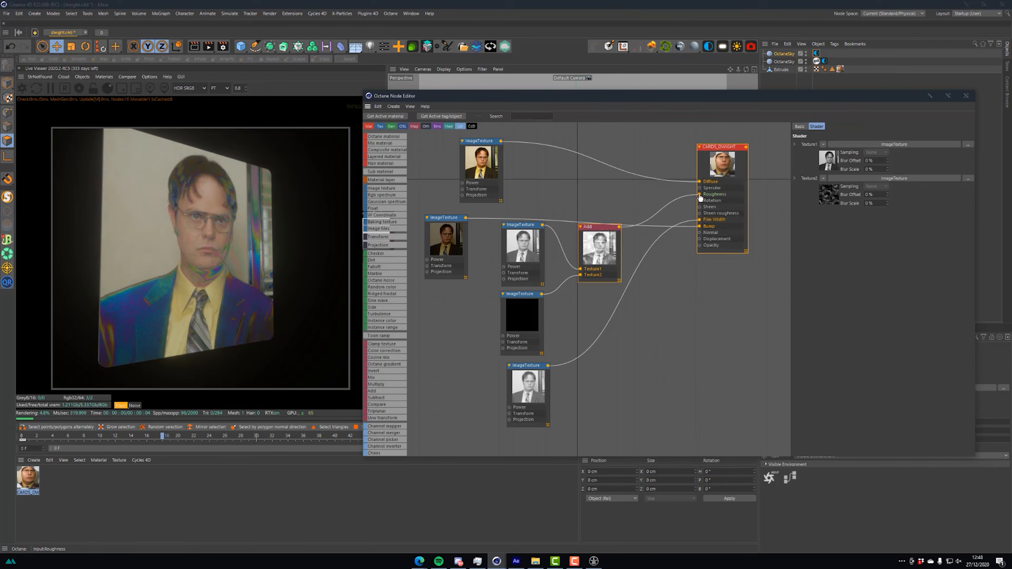
pyautogui.click(531, 310)
pyautogui.moveTo(891, 199); pyautogui.dragTo(870, 196)
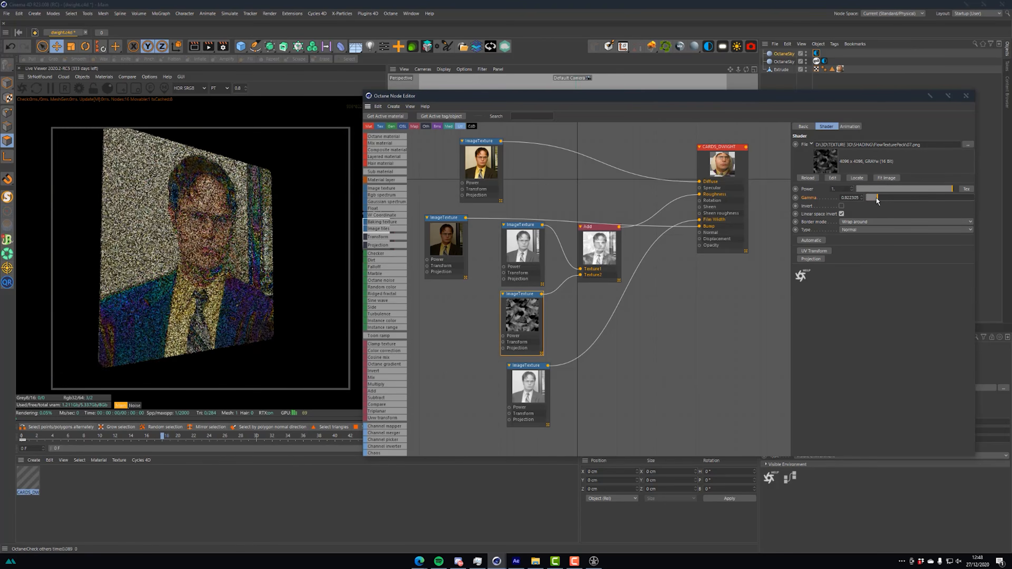
# Inspect the card's surface up close and adjust the 07.png flow texture's gamma to about 0.54.
pyautogui.moveTo(537, 98); pyautogui.dragTo(660, 265)
pyautogui.keyDown('alt'); pyautogui.moveTo(586, 204); pyautogui.dragTo(520, 204); pyautogui.keyUp('alt')
pyautogui.scroll(3, 288, 248)
pyautogui.scroll(2, 302, 248)
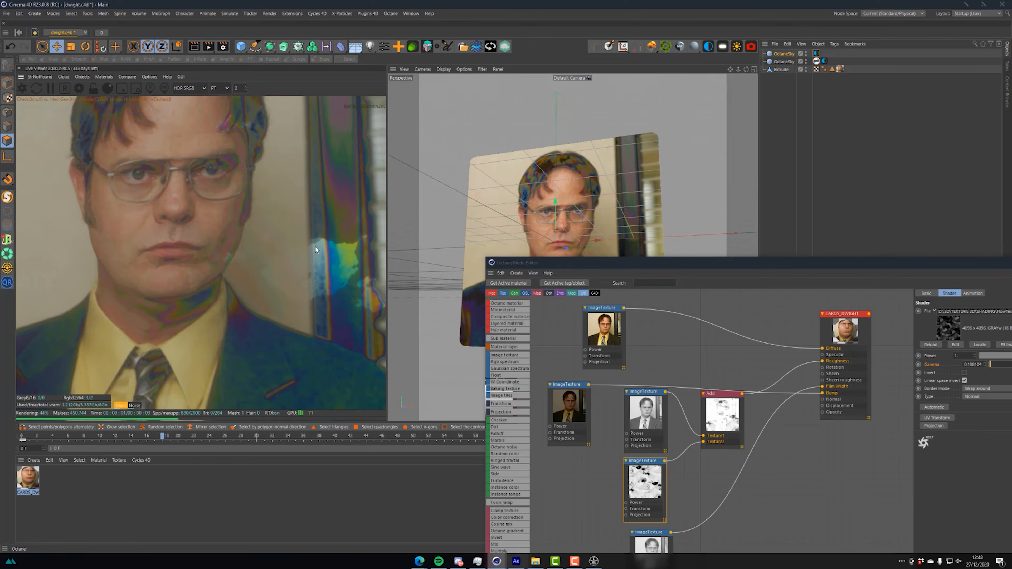
pyautogui.click(650, 493)
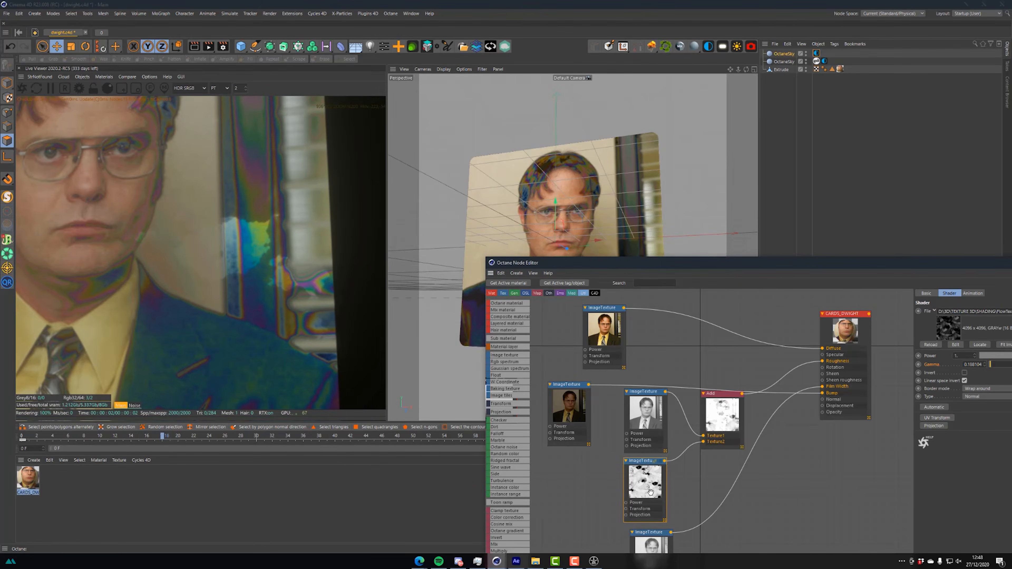
pyautogui.moveTo(918, 264); pyautogui.dragTo(781, 246)
pyautogui.click(860, 344)
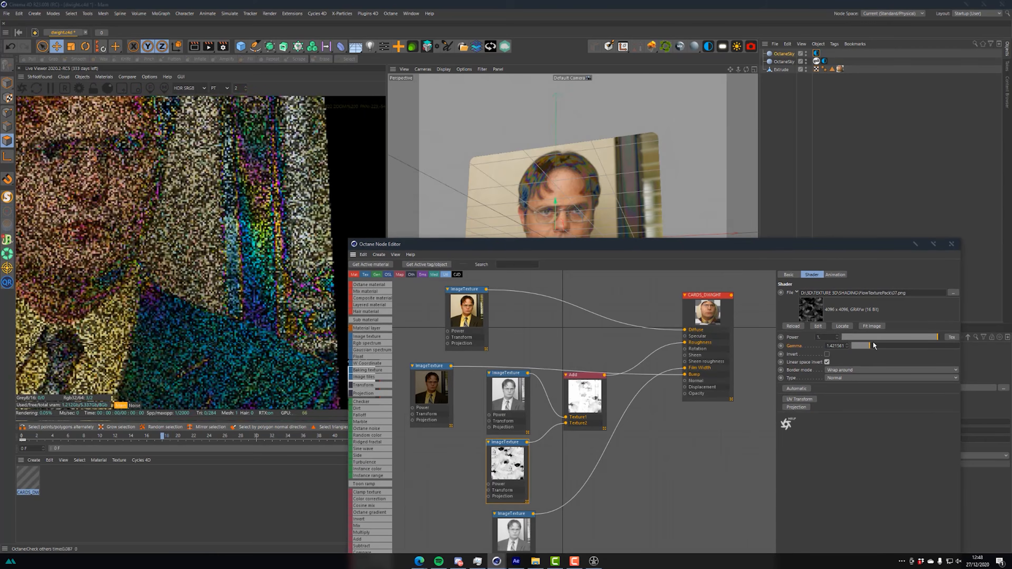
pyautogui.click(854, 345)
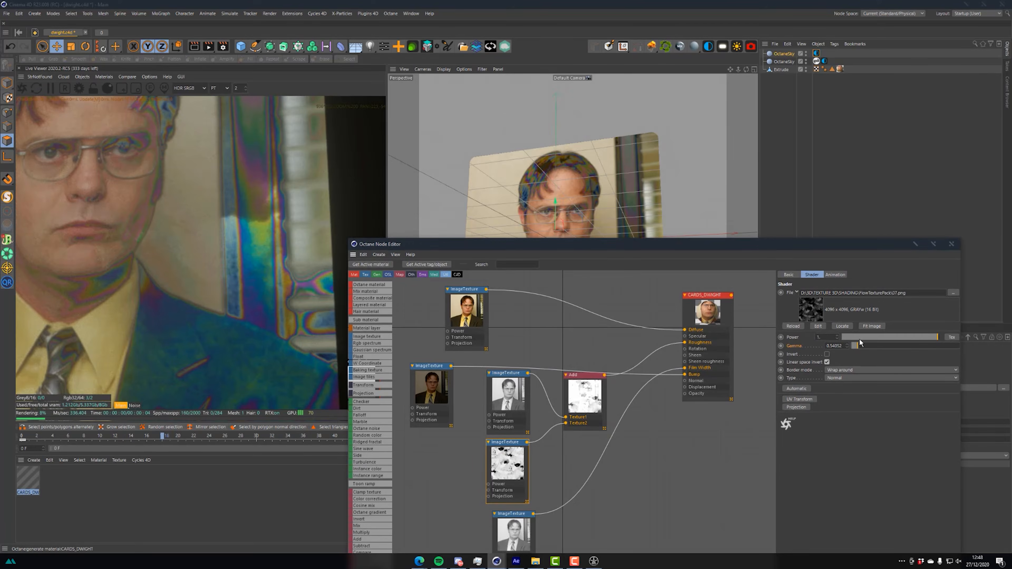
# Replace the flow texture's image with 10.png from FlowTexturePack without copying it to the project.
pyautogui.click(825, 297)
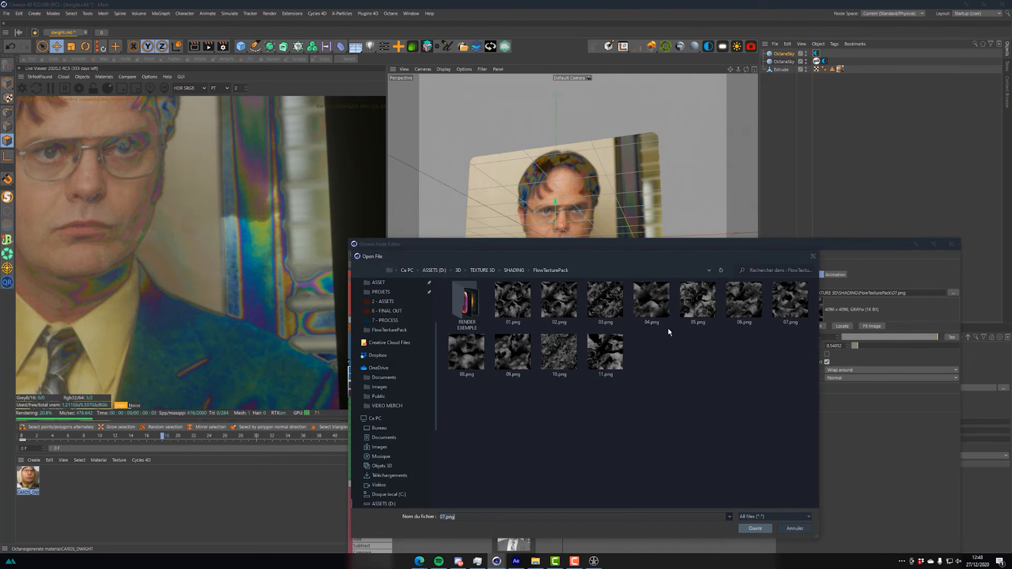
pyautogui.doubleClick(558, 351)
pyautogui.click(559, 312)
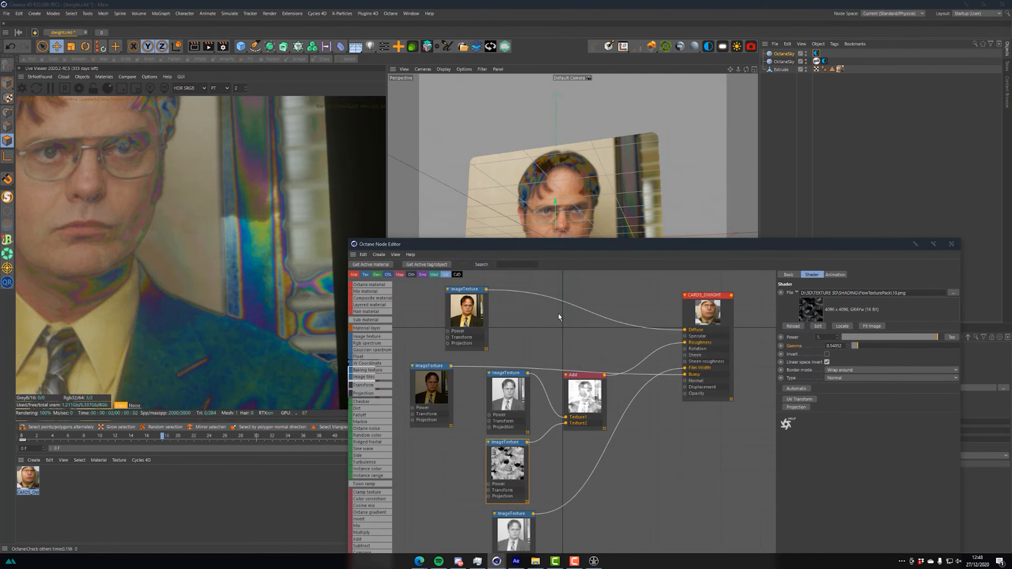
# Set the 10.png flow texture's gamma to about 1.16 and put away the node editor.
pyautogui.scroll(-3, 179, 180)
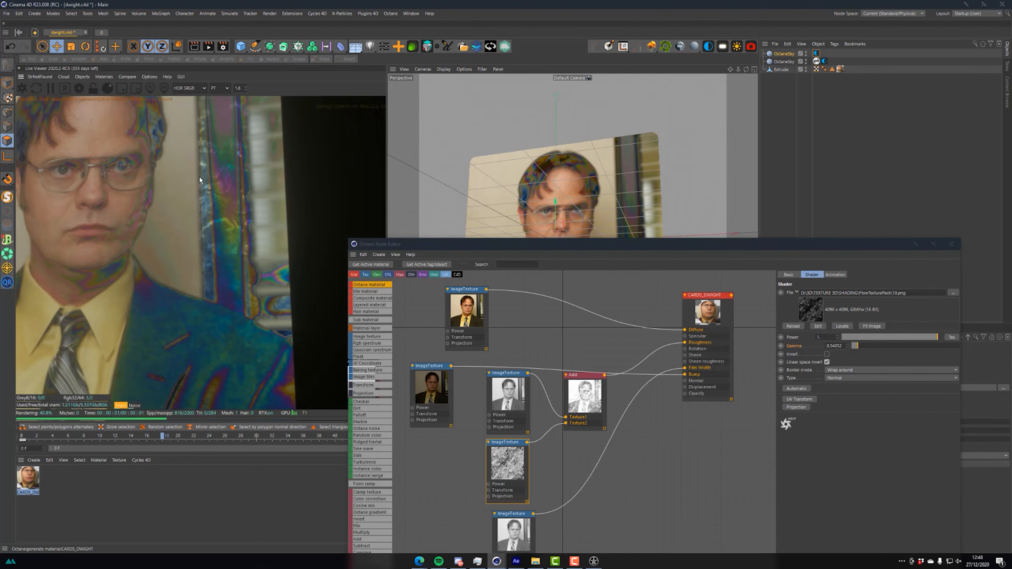
pyautogui.moveTo(158, 188); pyautogui.dragTo(274, 192)
pyautogui.keyDown('alt'); pyautogui.moveTo(521, 191); pyautogui.dragTo(604, 174); pyautogui.keyUp('alt')
pyautogui.moveTo(858, 346); pyautogui.dragTo(866, 346)
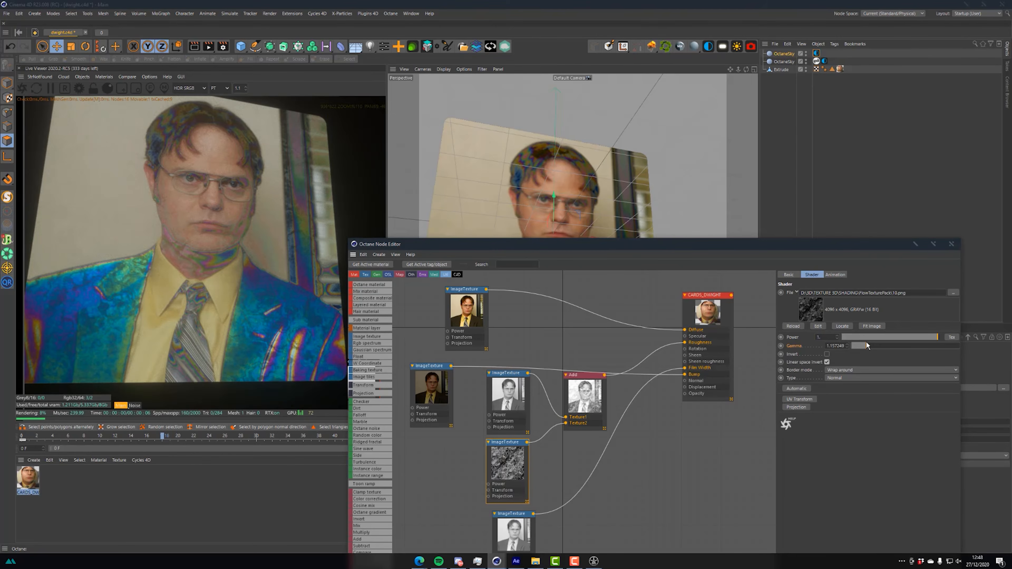
pyautogui.click(952, 244)
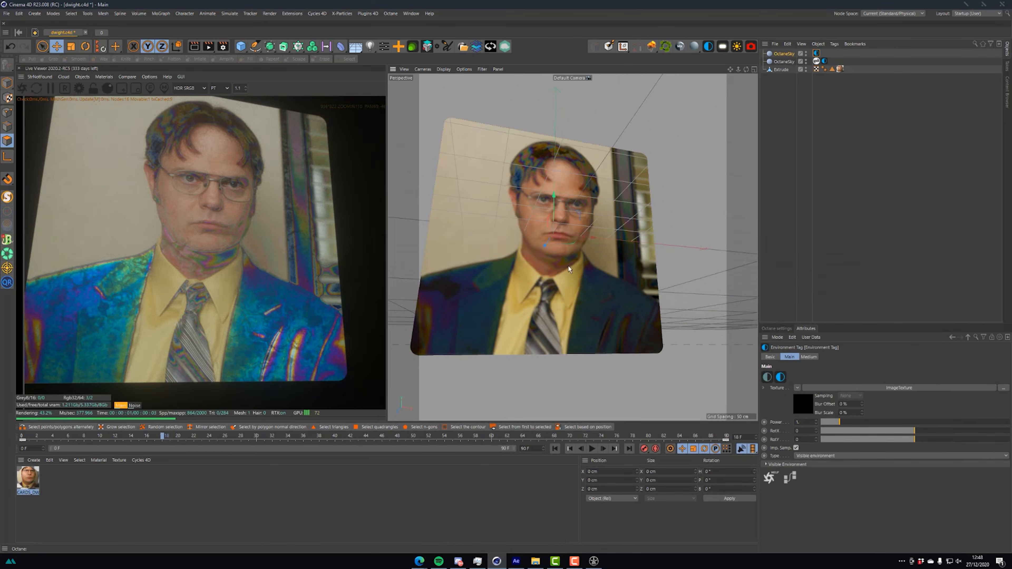
# Return to frame 0, switch the Extrude card to model mode and try rotating it with the Rotate tool.
pyautogui.keyDown('alt'); pyautogui.moveTo(534, 260); pyautogui.dragTo(589, 267); pyautogui.keyUp('alt')
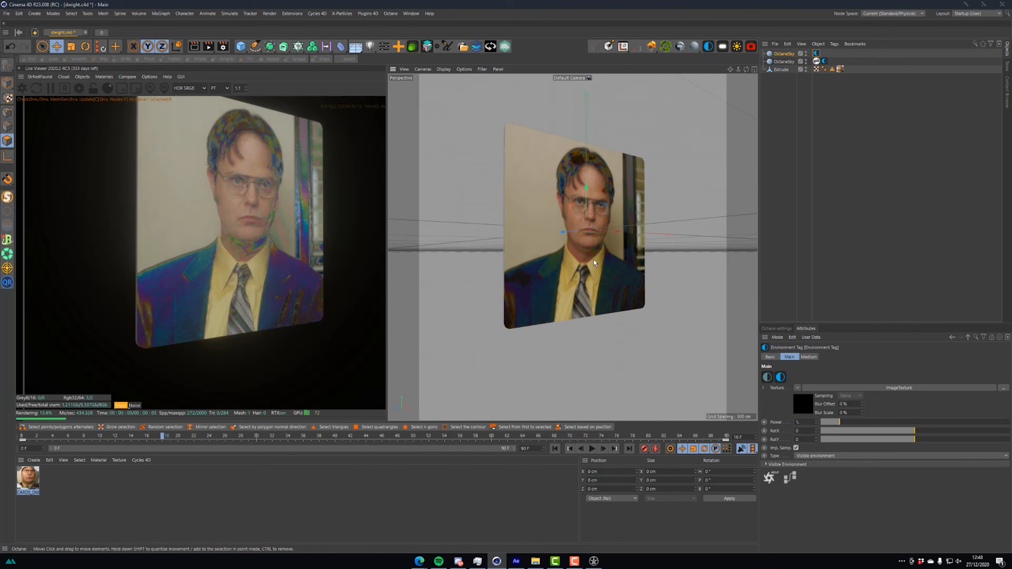
pyautogui.click(19, 438)
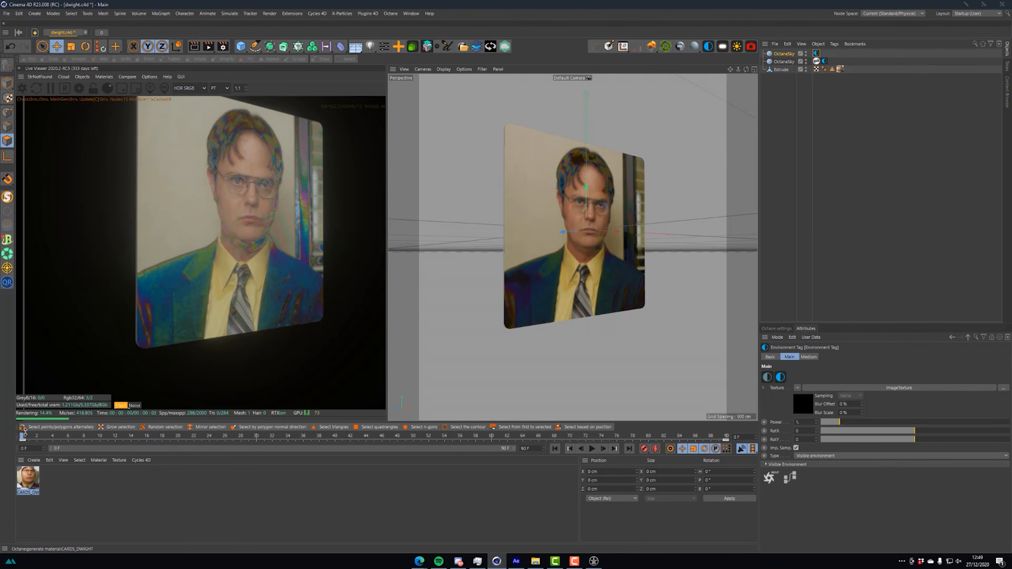
pyautogui.press('r')
pyautogui.moveTo(578, 230); pyautogui.dragTo(547, 226)
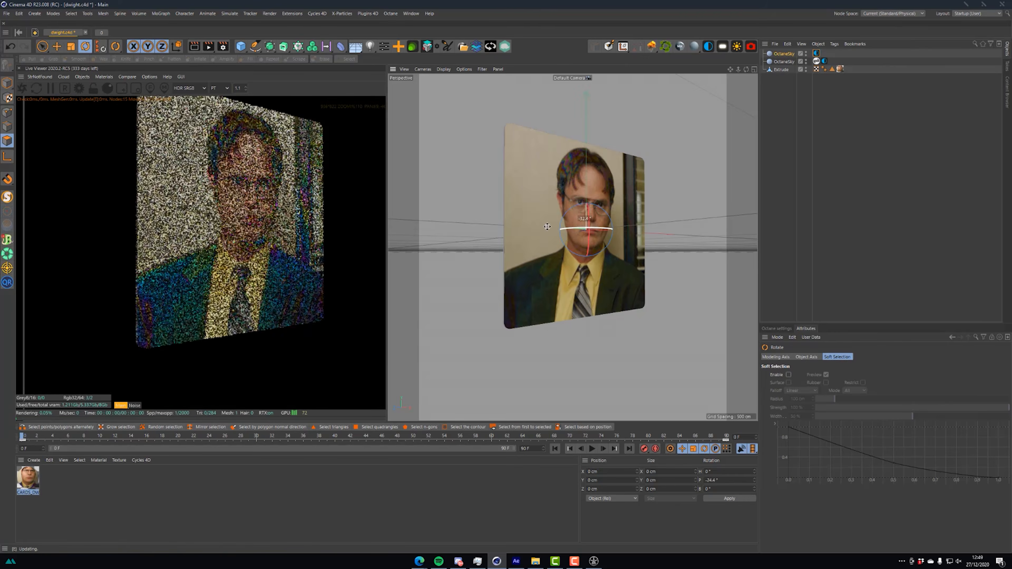
pyautogui.click(587, 226)
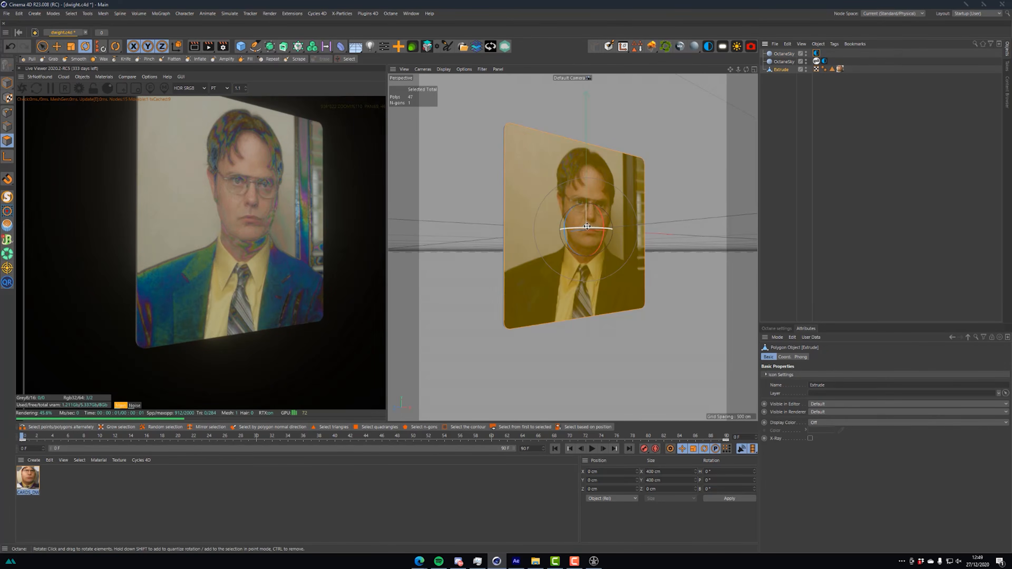
pyautogui.click(8, 83)
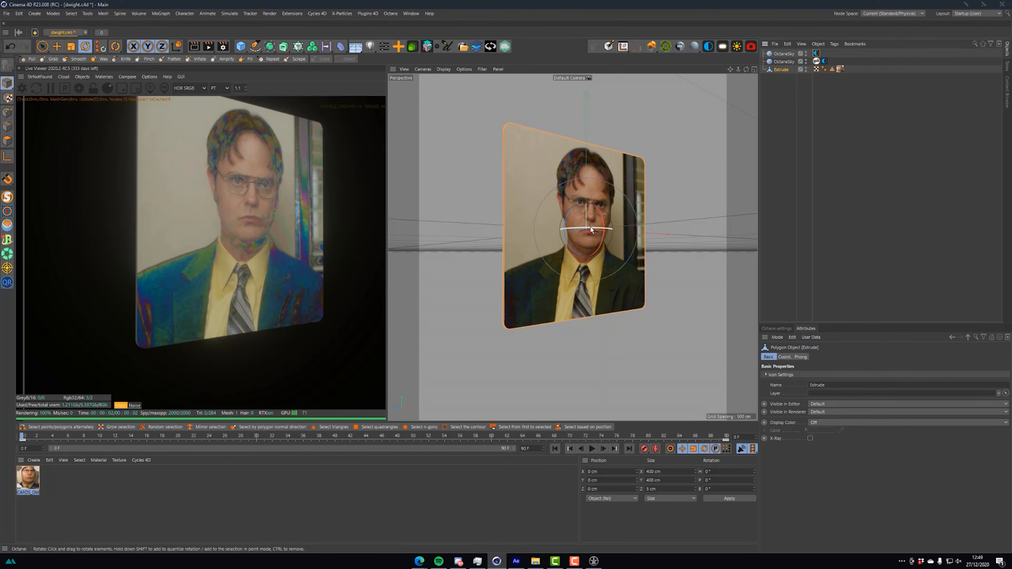
pyautogui.moveTo(590, 225); pyautogui.dragTo(557, 223)
# Set the RotX of the sky's primary environment texture to about -0.12.
pyautogui.click(824, 62)
pyautogui.moveTo(902, 431)
pyautogui.mouseDown()
pyautogui.moveTo(892, 427)
pyautogui.moveTo(910, 426)
pyautogui.mouseUp()
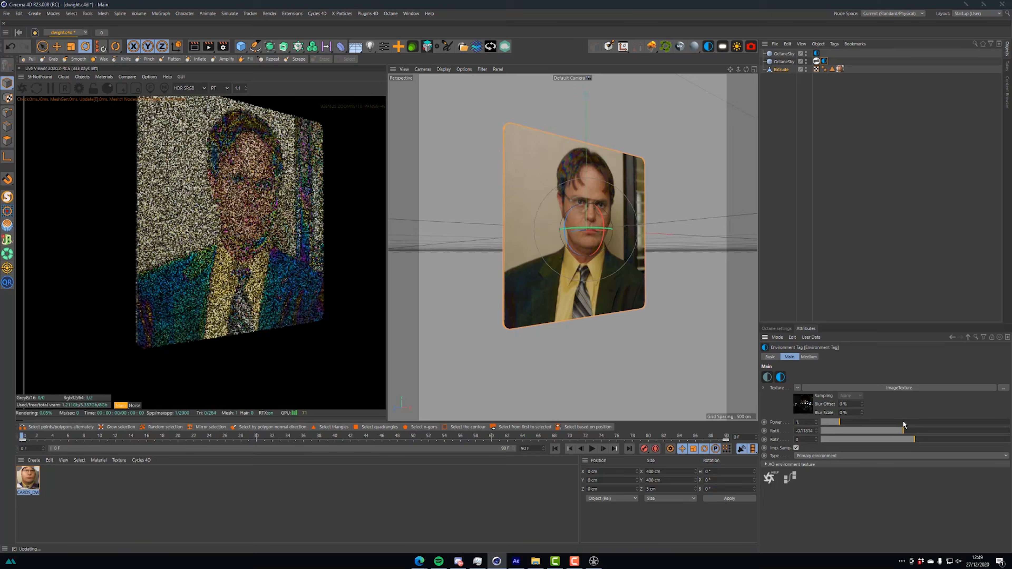
# Add an Octane camera with an 80 mm Portrait focal length, look through it and frame the whole card at an angle.
pyautogui.moveTo(587, 198)
pyautogui.keyDown('alt'); pyautogui.mouseDown(button='middle')
pyautogui.moveTo(580, 207)
pyautogui.moveTo(588, 201)
pyautogui.mouseUp(button='middle'); pyautogui.keyUp('alt')
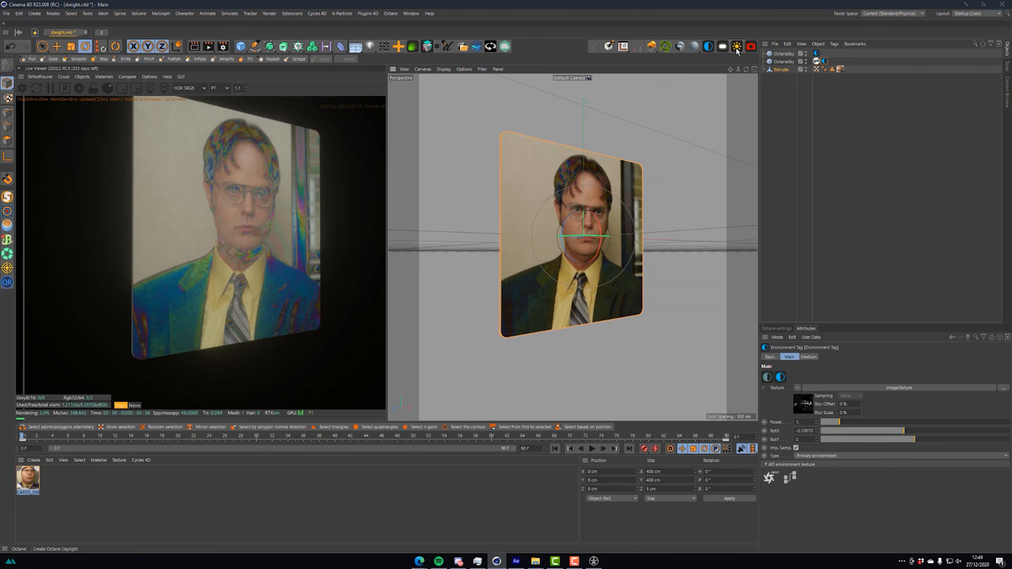
pyautogui.click(750, 47)
pyautogui.click(816, 53)
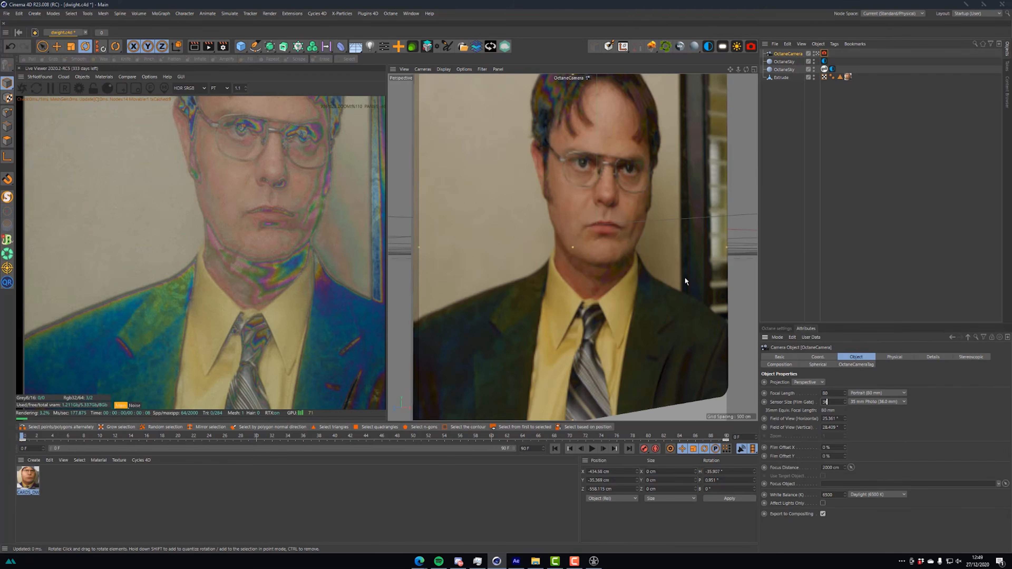
pyautogui.scroll(-4, 570, 220)
pyautogui.moveTo(591, 215)
pyautogui.keyDown('alt'); pyautogui.mouseDown()
pyautogui.moveTo(609, 201)
pyautogui.moveTo(609, 212)
pyautogui.mouseUp(); pyautogui.keyUp('alt')
pyautogui.keyDown('alt'); pyautogui.moveTo(608, 211); pyautogui.dragTo(598, 211, button='middle'); pyautogui.keyUp('alt')
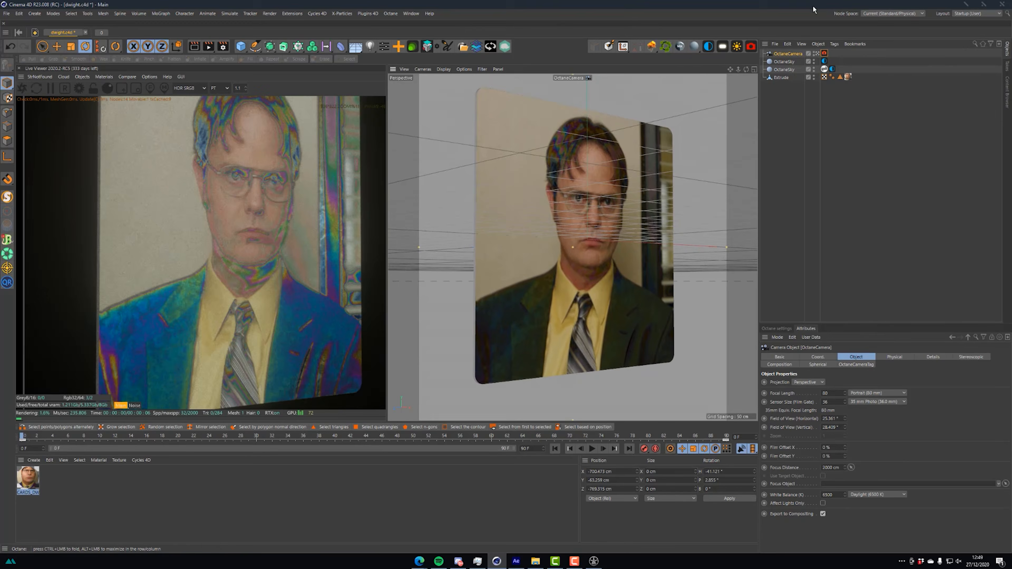
# Set the Octane camera's thin lens aperture to 30 cm, keeping auto focus on.
pyautogui.click(825, 53)
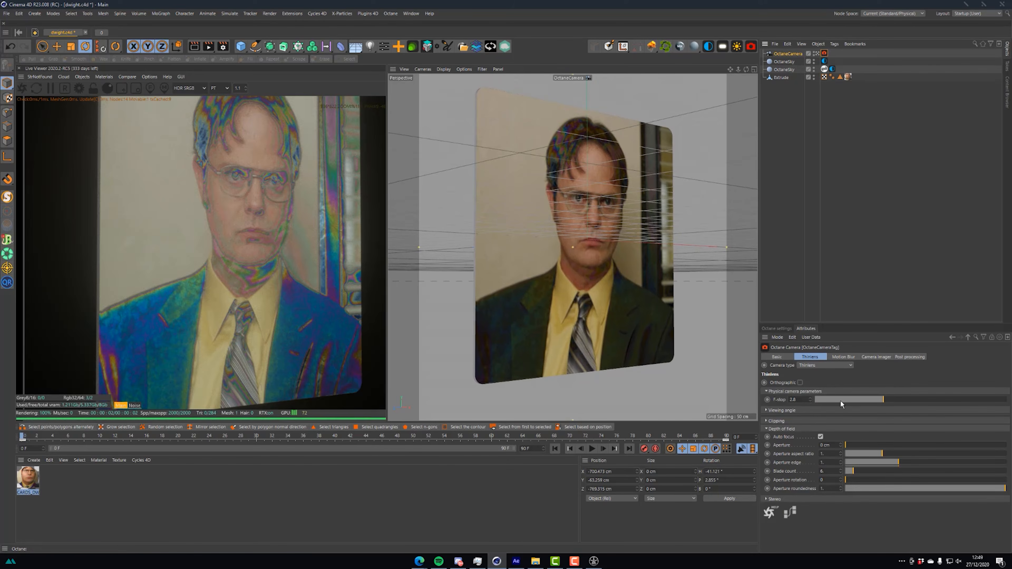
pyautogui.write('30')
pyautogui.click(831, 454)
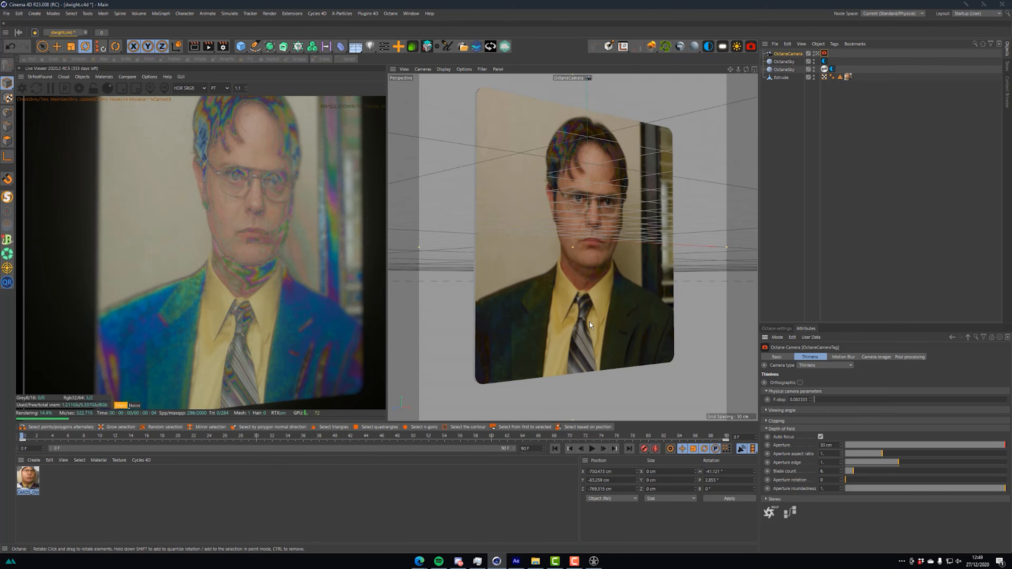
# Rotate the card to a heading of about -88.6° so it faces away to one side of the camera.
pyautogui.click(588, 304)
pyautogui.moveTo(592, 238); pyautogui.dragTo(649, 205)
pyautogui.keyDown('alt'); pyautogui.moveTo(606, 213); pyautogui.dragTo(575, 220, button='middle'); pyautogui.keyUp('alt')
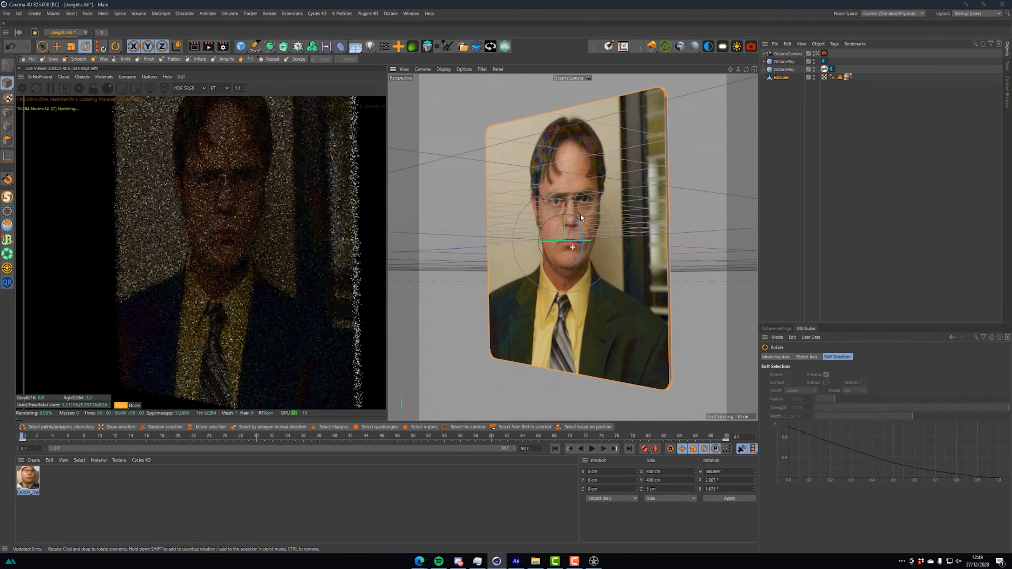
# Keyframe the card's rotation at frame 0 and, turned the opposite way, at frame 90.
pyautogui.click(824, 53)
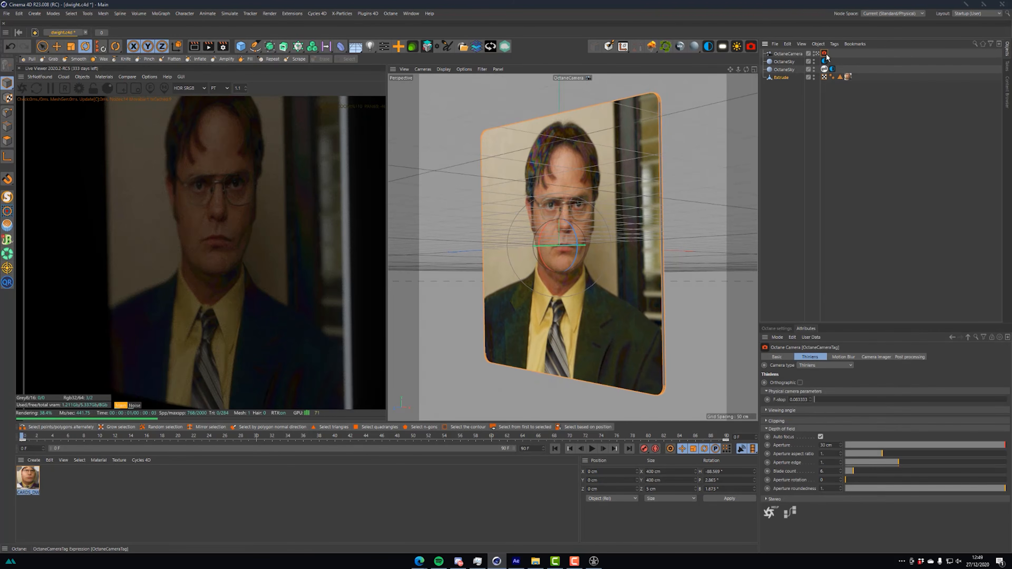
pyautogui.click(780, 78)
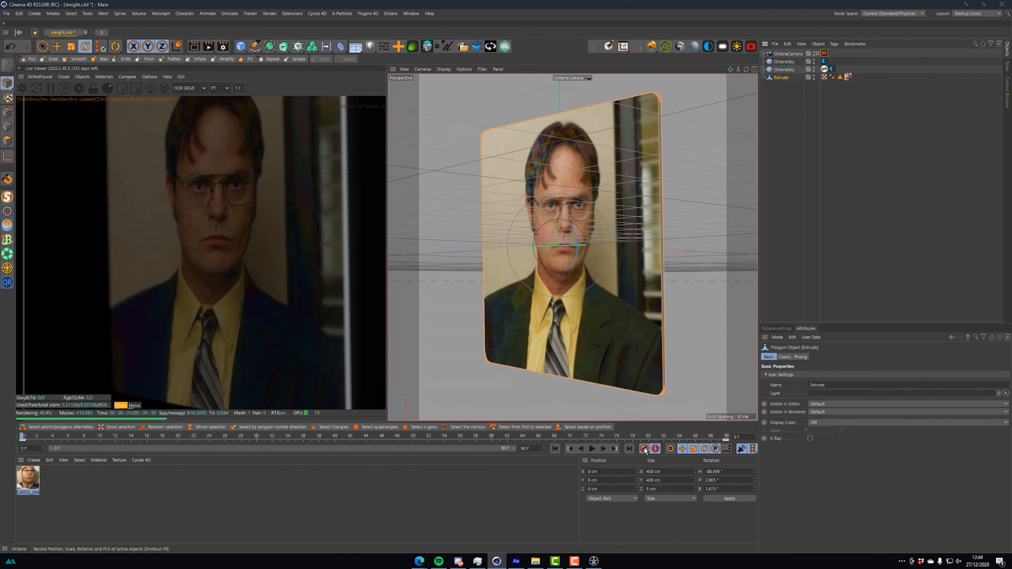
pyautogui.moveTo(682, 435); pyautogui.dragTo(899, 436)
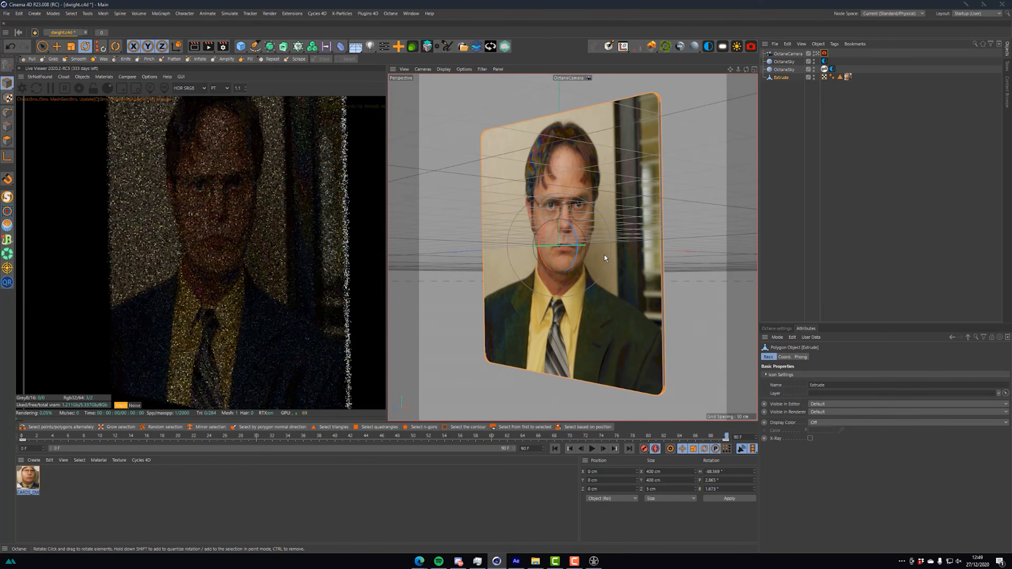
pyautogui.moveTo(581, 247); pyautogui.dragTo(536, 360)
# Scale the Live Viewer render to 0.8 and scrub the timeline to examine the holographic colours as the card turns.
pyautogui.click(412, 436)
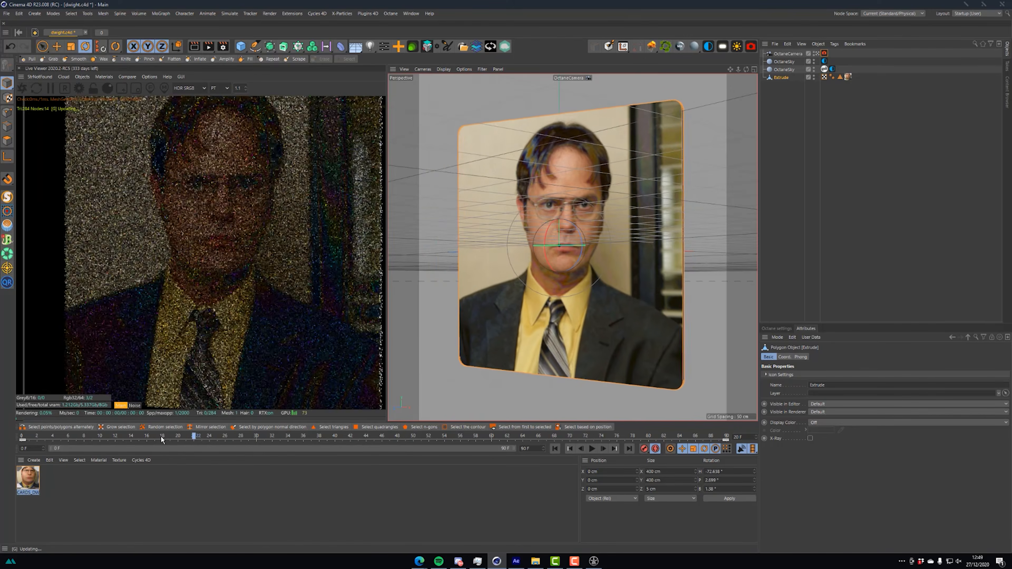
pyautogui.moveTo(421, 416); pyautogui.dragTo(88, 292)
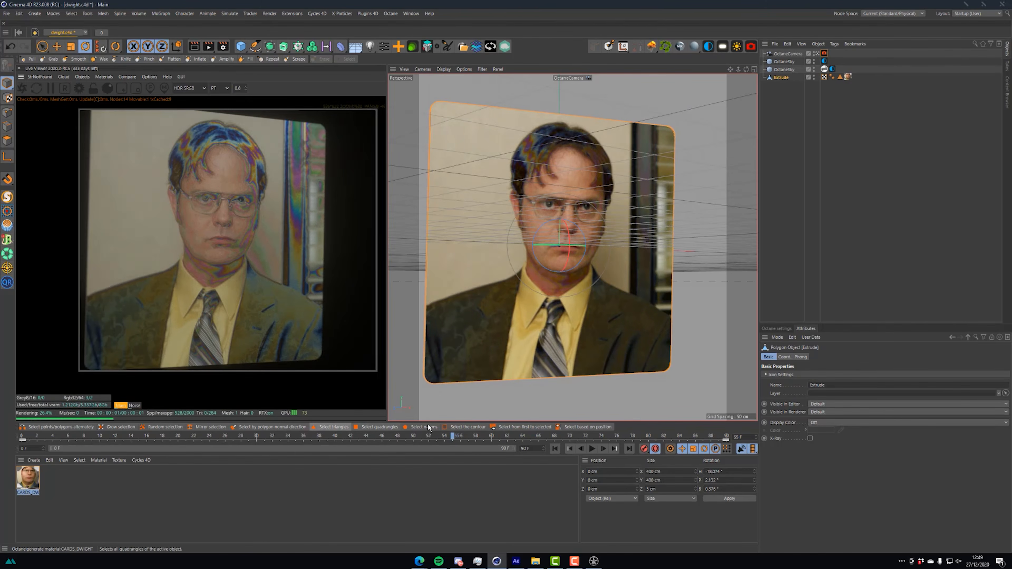
pyautogui.click(517, 439)
pyautogui.moveTo(517, 438); pyautogui.dragTo(563, 436)
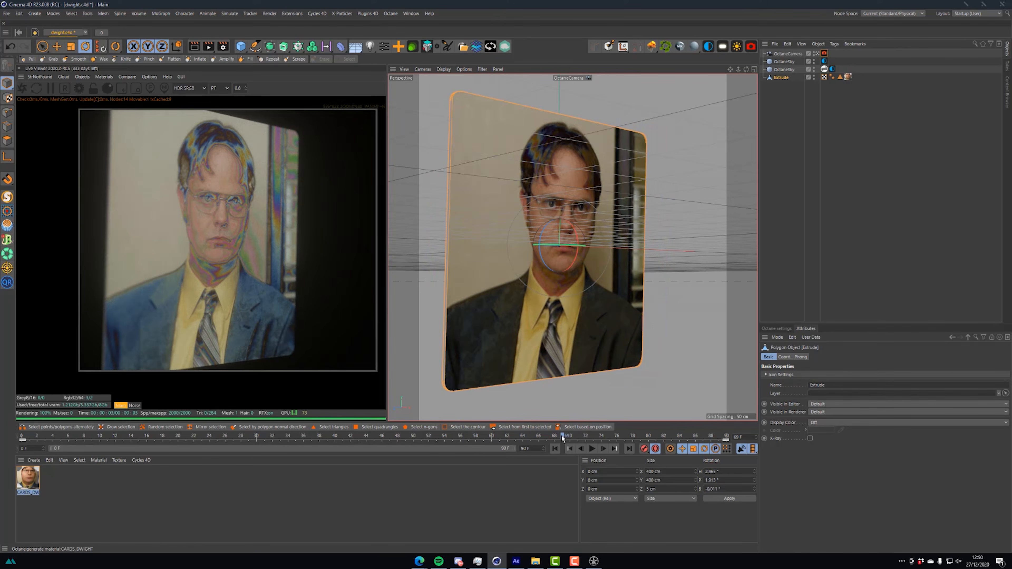
pyautogui.moveTo(562, 439); pyautogui.dragTo(109, 436)
pyautogui.moveTo(177, 435); pyautogui.dragTo(400, 452)
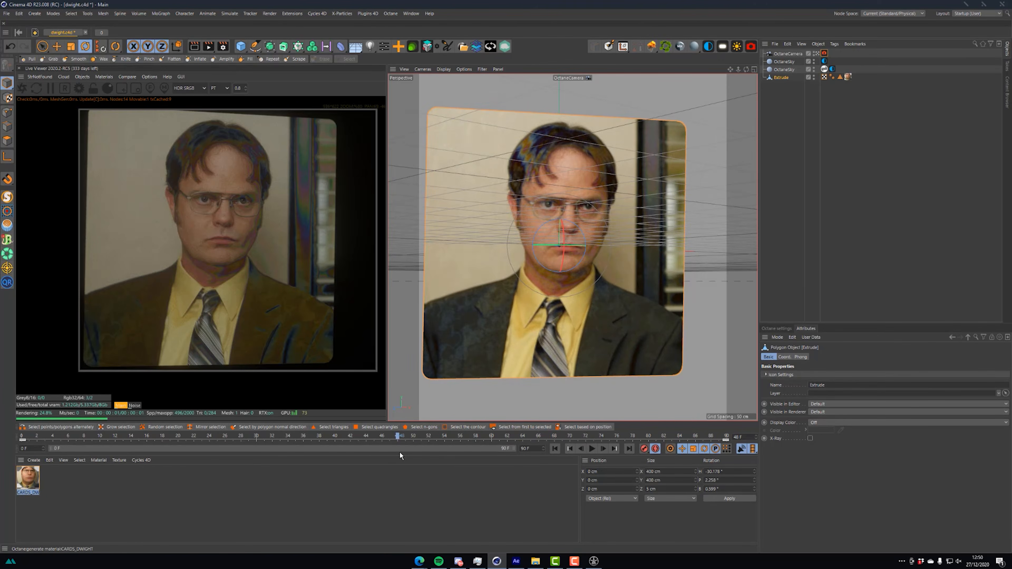
pyautogui.moveTo(401, 437)
pyautogui.mouseDown()
pyautogui.moveTo(581, 440)
pyautogui.moveTo(409, 433)
pyautogui.mouseUp()
pyautogui.moveTo(270, 430)
pyautogui.mouseDown()
pyautogui.moveTo(207, 428)
pyautogui.moveTo(274, 427)
pyautogui.mouseUp()
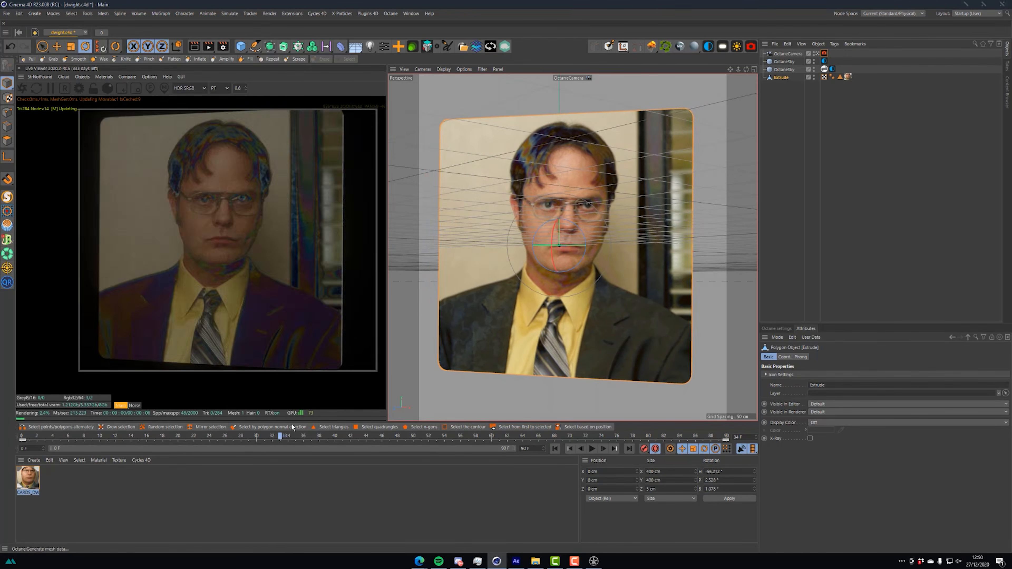